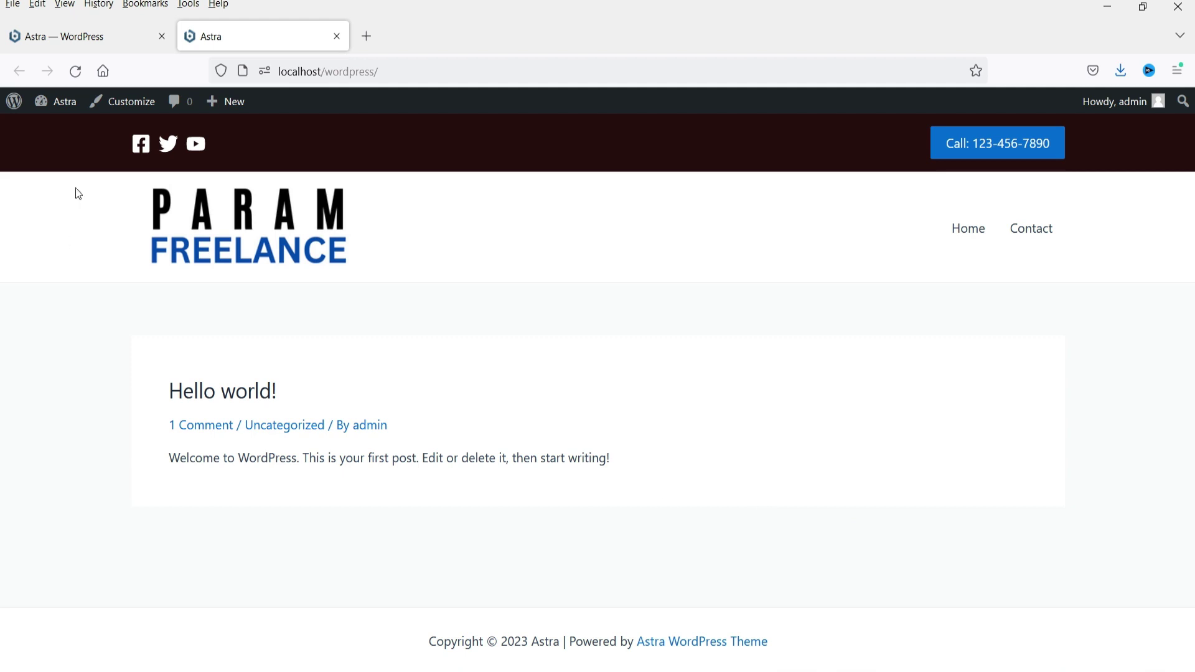
Switch from the live site to the WordPress admin Dashboard tab
key("ctrl+Tab")
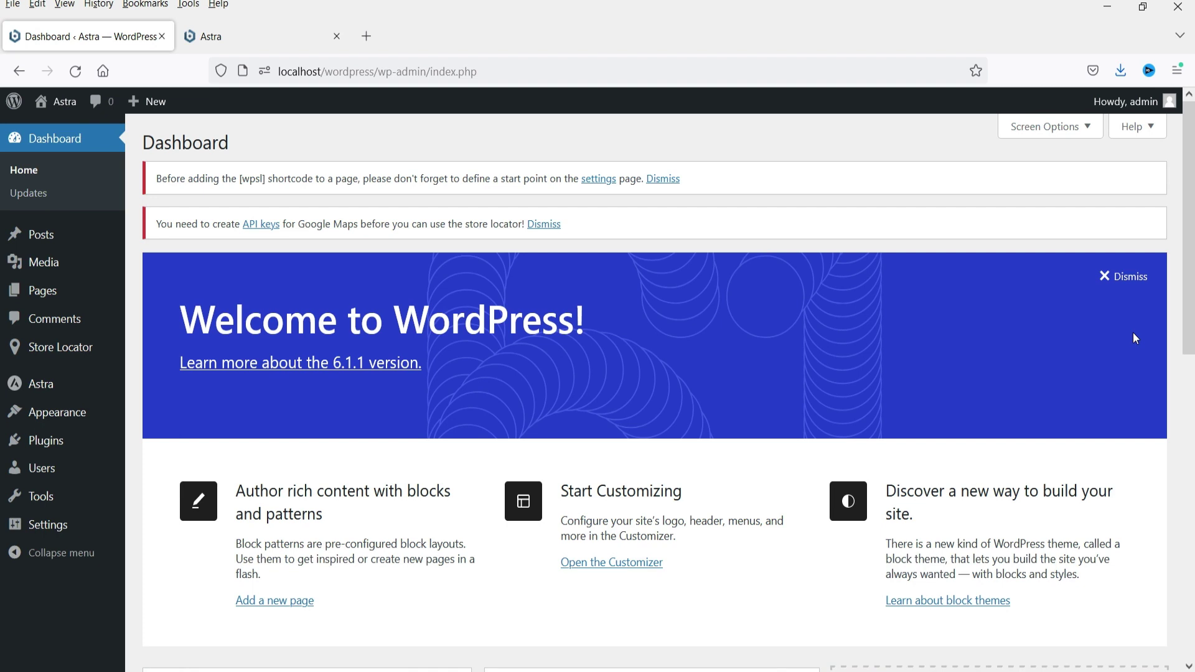
mouse_move(35, 384)
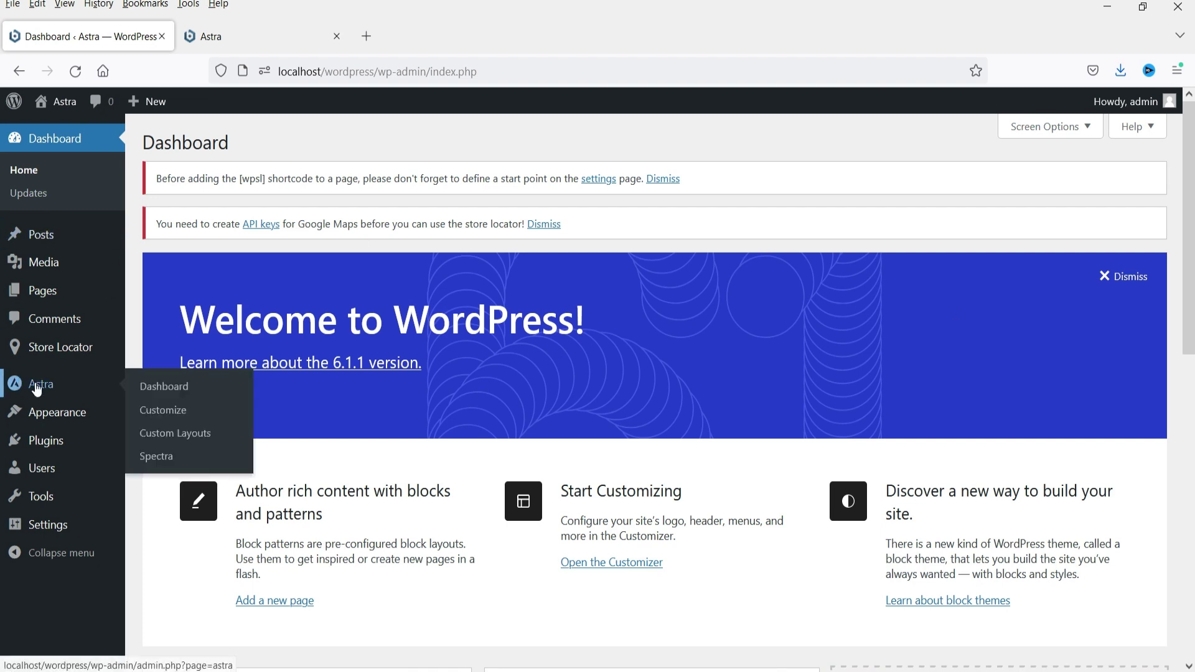
From the Astra admin page's Quick Settings, open the Footer Builder in the Customizer
left_click(37, 387)
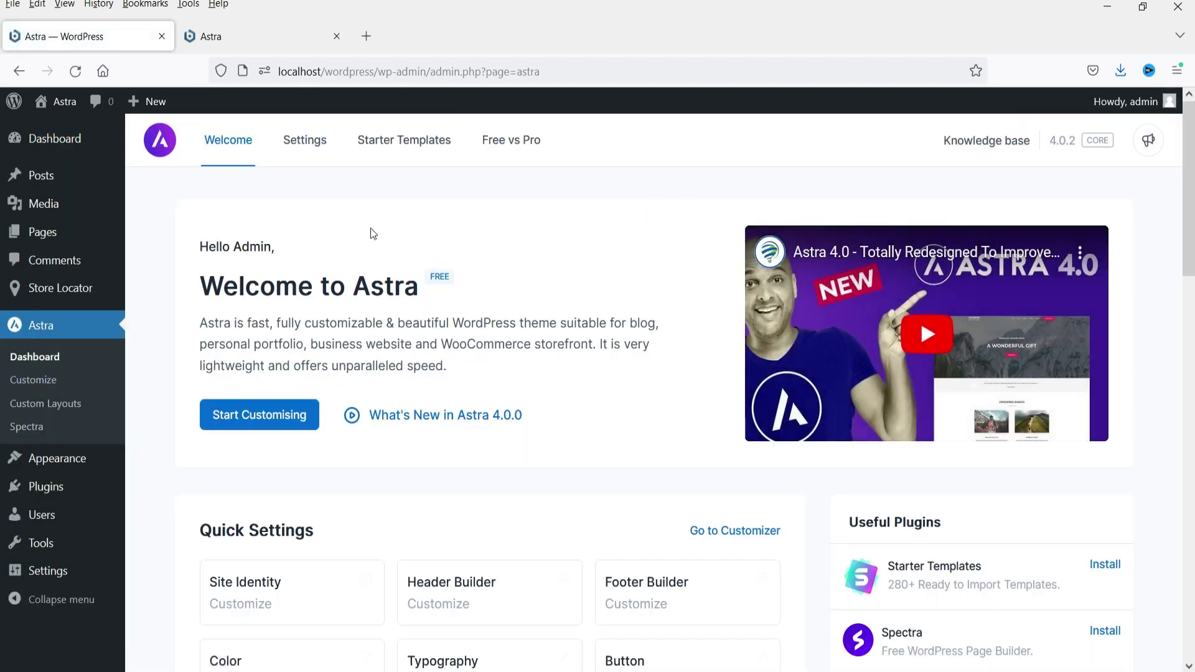
scroll(371, 227, "down", 4)
left_click_drag(198, 269, 316, 281)
left_click(374, 274)
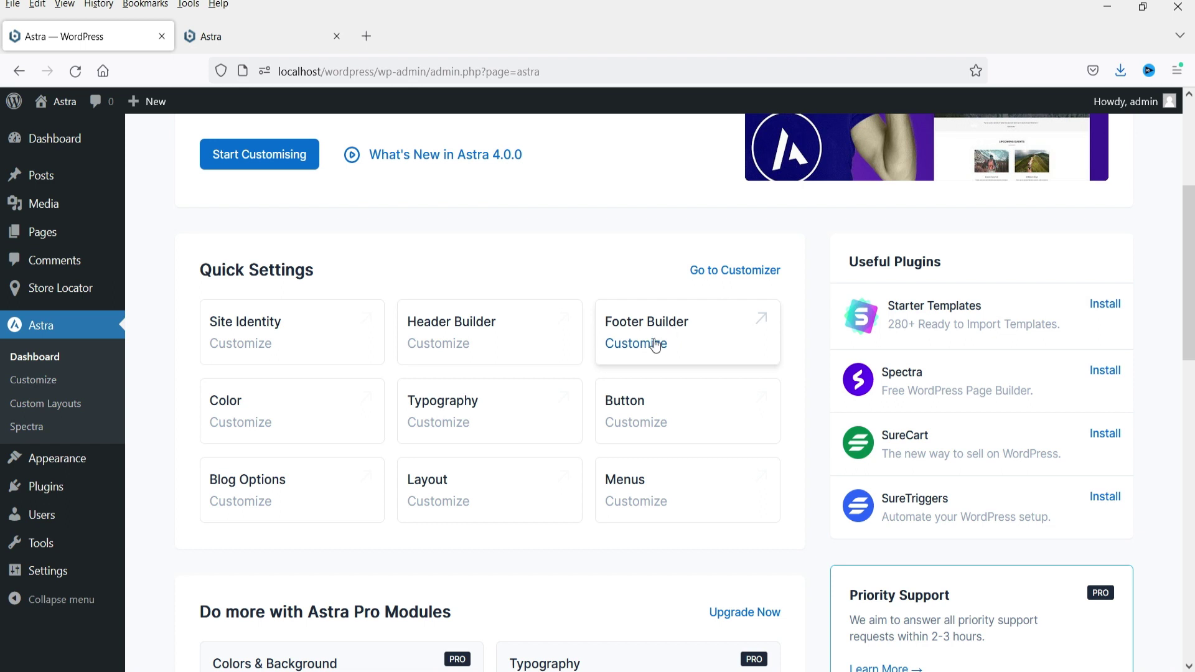
left_click(674, 334)
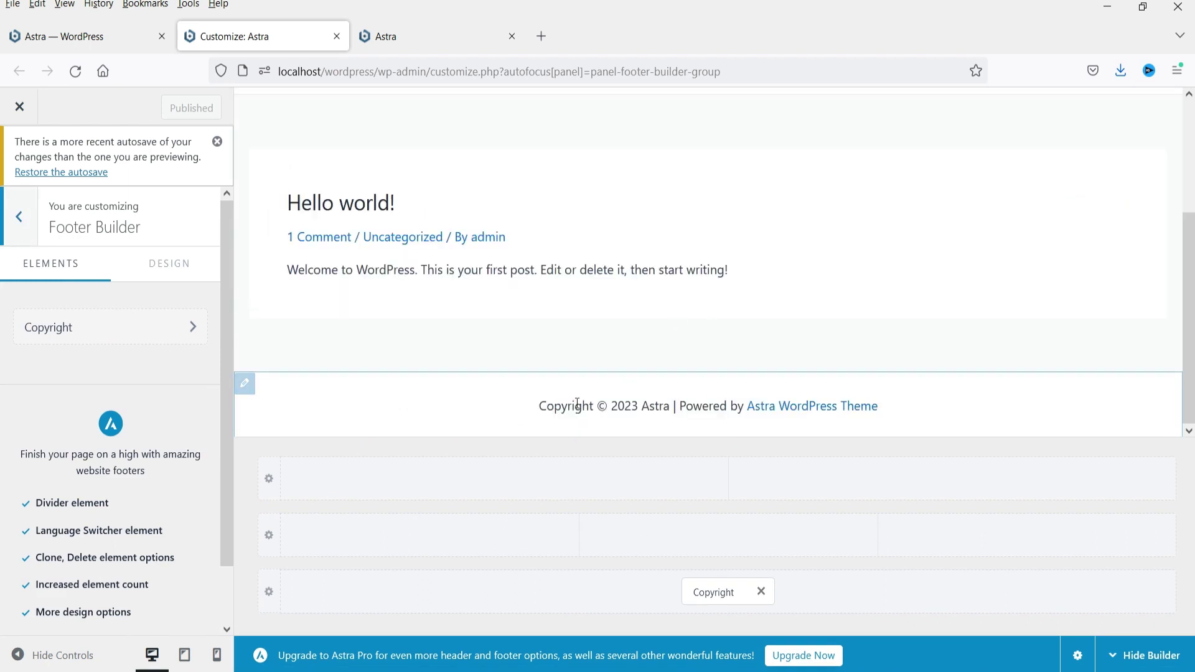
Check the live footer, then open the Copyright element's settings in the Footer Builder
left_click(423, 45)
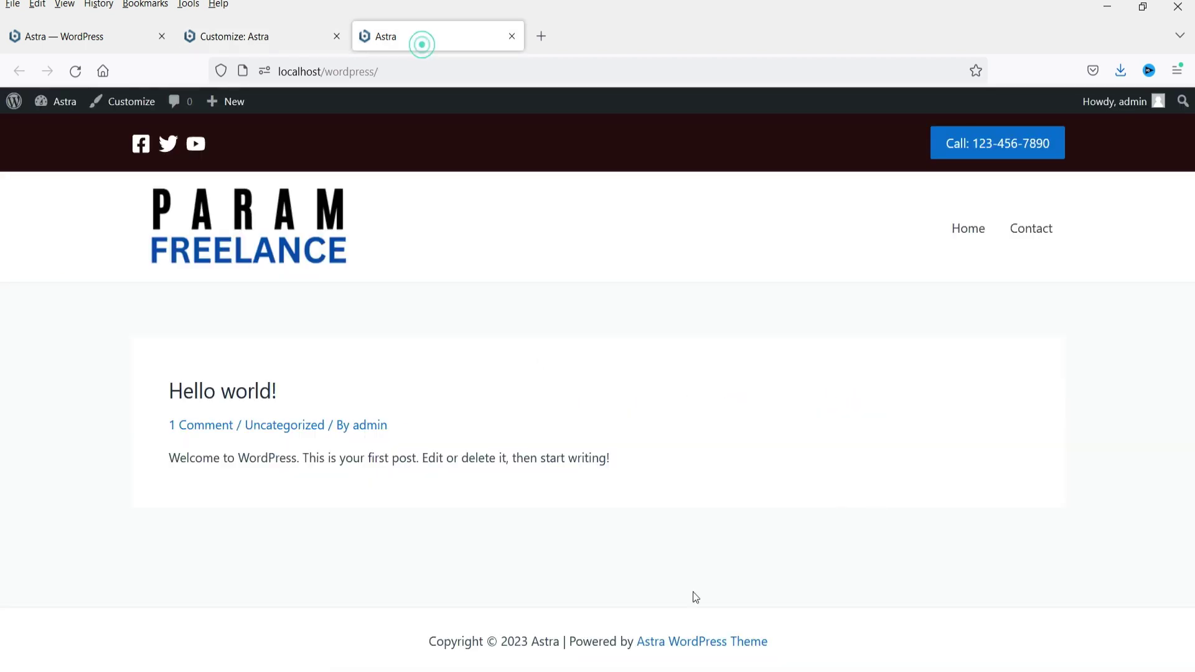
left_click(275, 38)
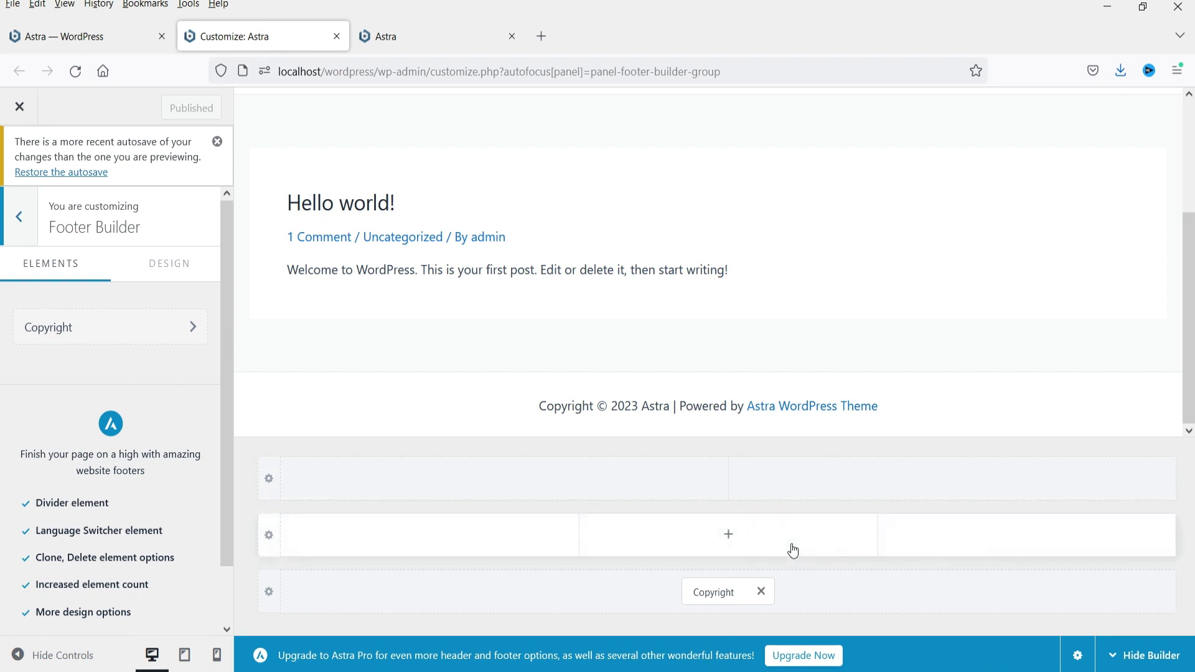
left_click(714, 594)
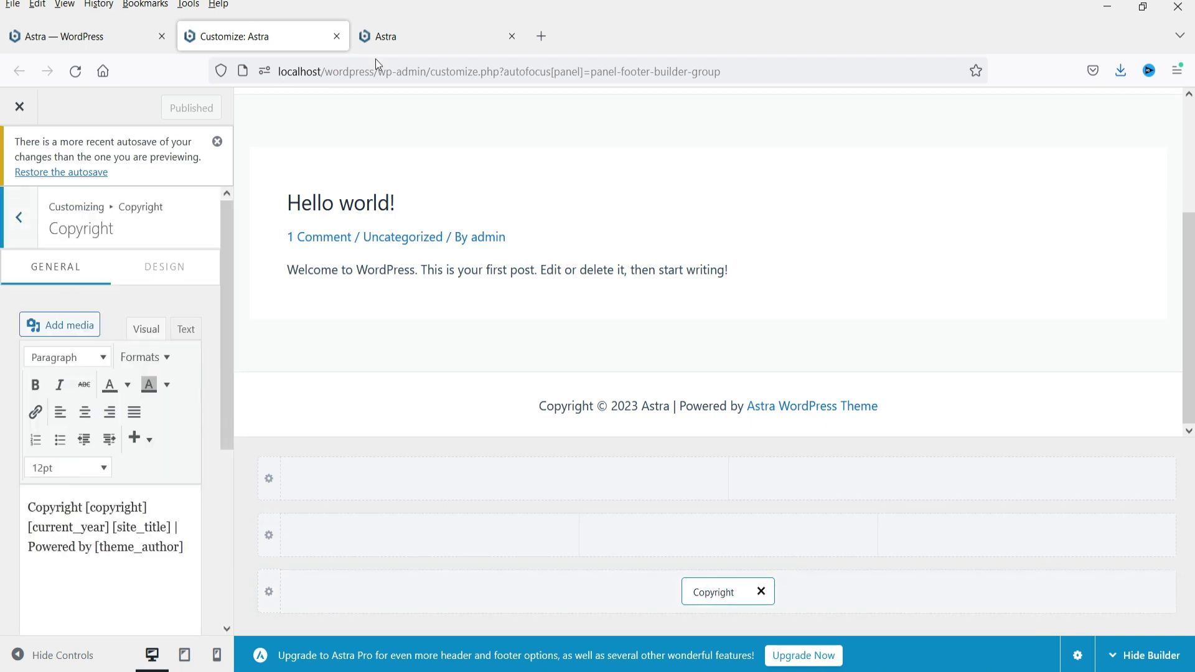
Match the [copyright] shortcode to the © in the live site's footer line
left_click(380, 39)
left_click_drag(427, 642, 795, 632)
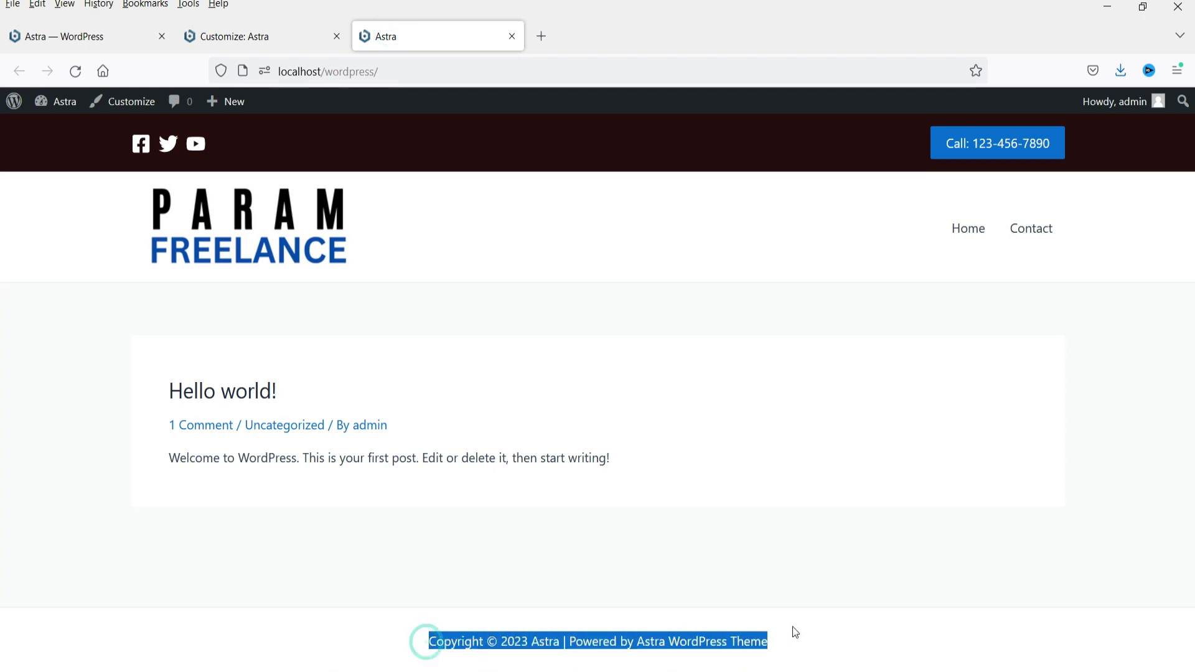
key("ctrl+Page_Up")
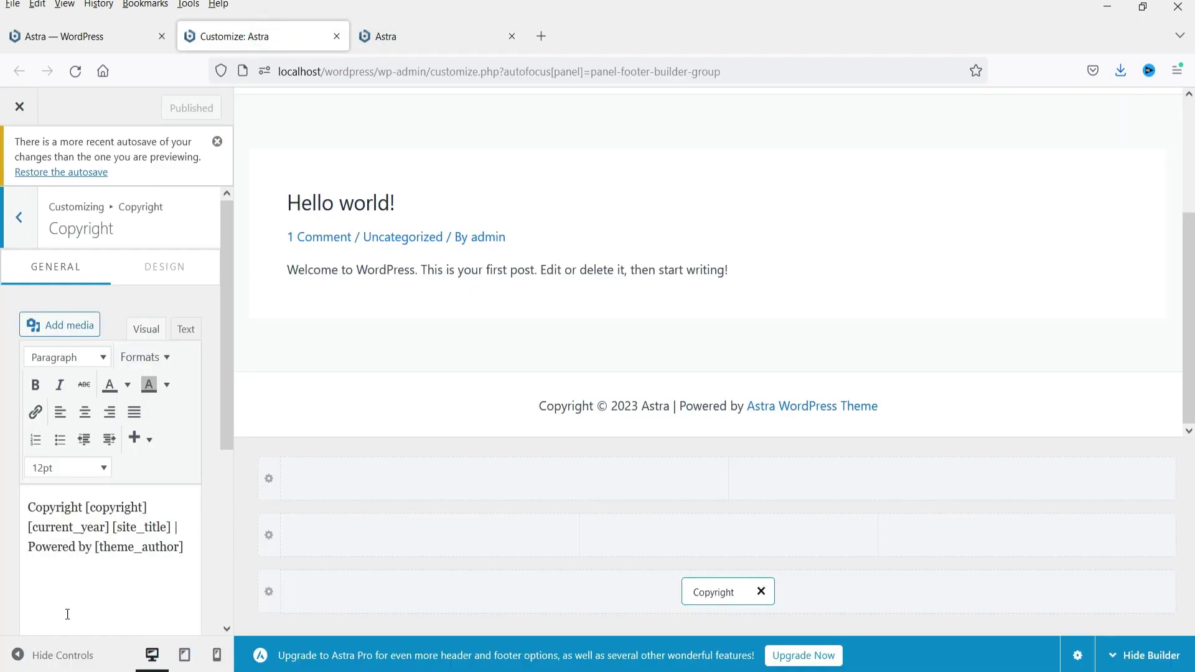
left_click_drag(87, 509, 146, 507)
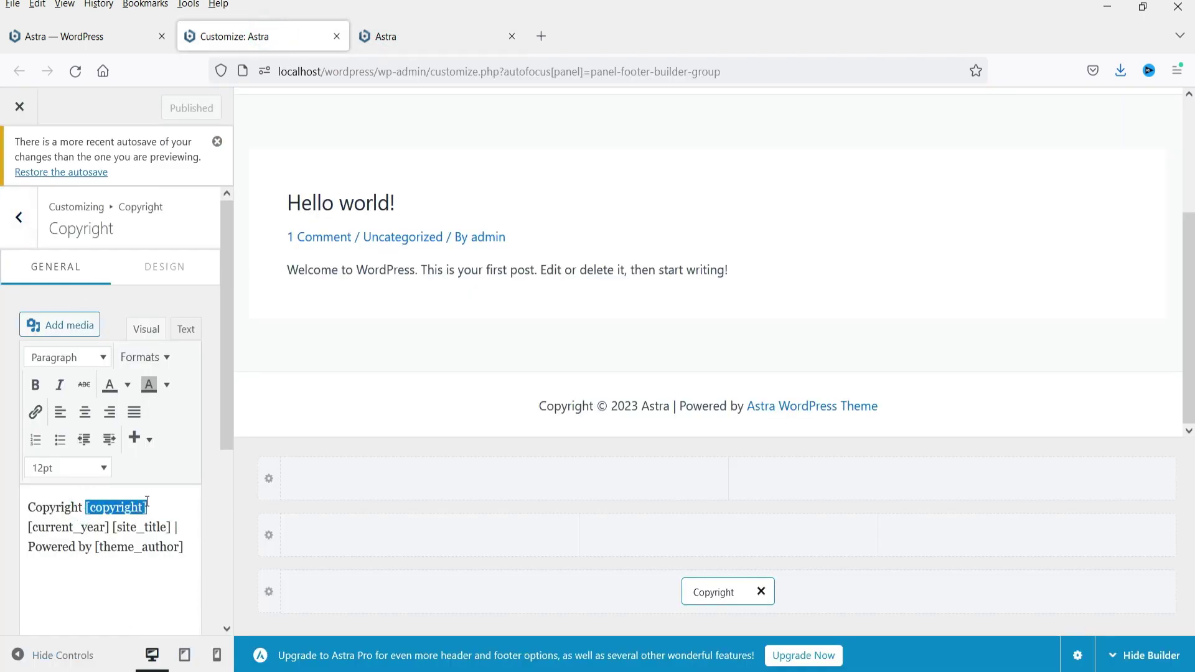
left_click(485, 25)
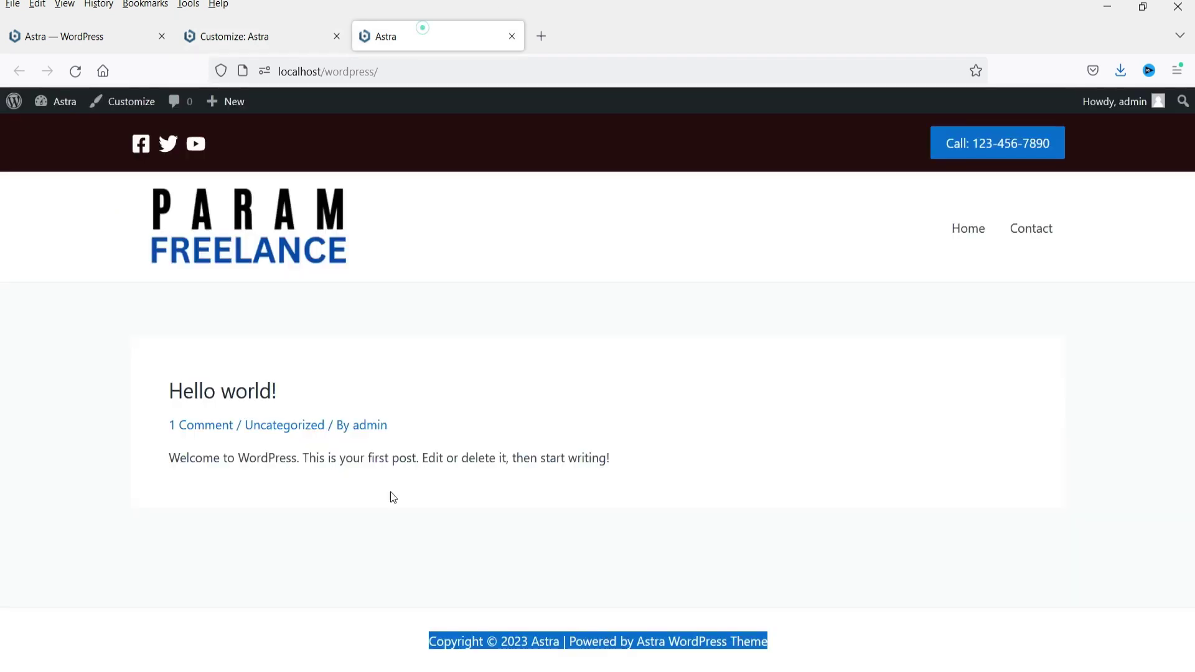
left_click(491, 640)
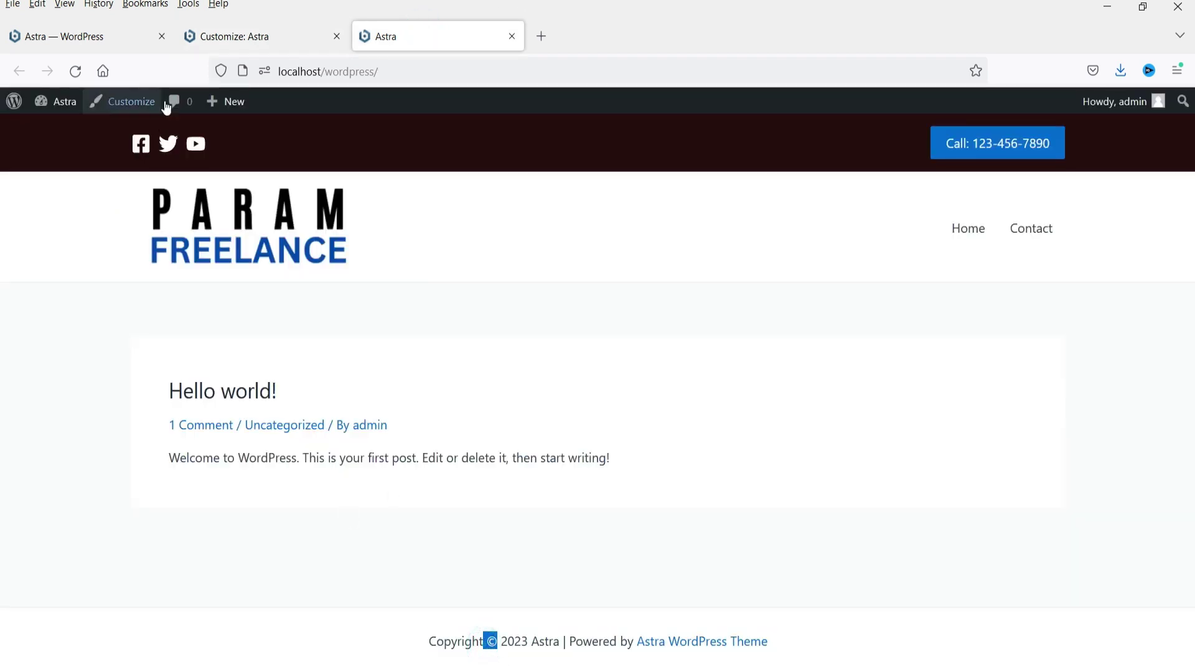
left_click(262, 36)
left_click(88, 533)
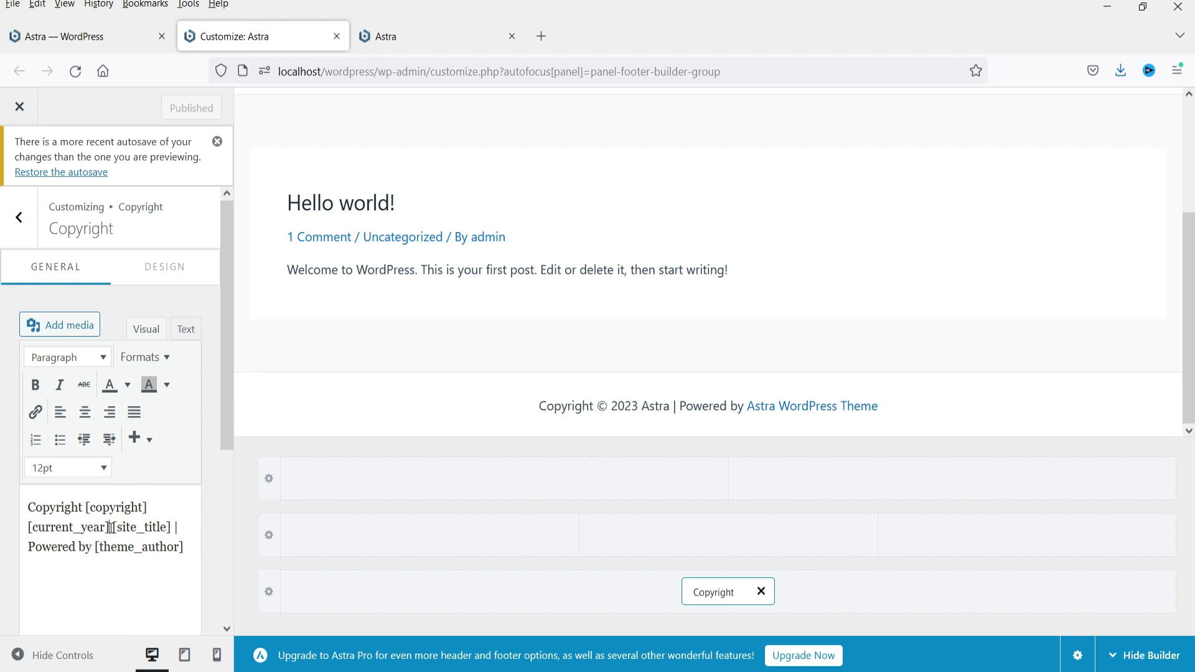
Match [current_year] and [site_title] to the year and title shown in the live footer
left_click_drag(110, 528, 28, 528)
left_click(442, 28)
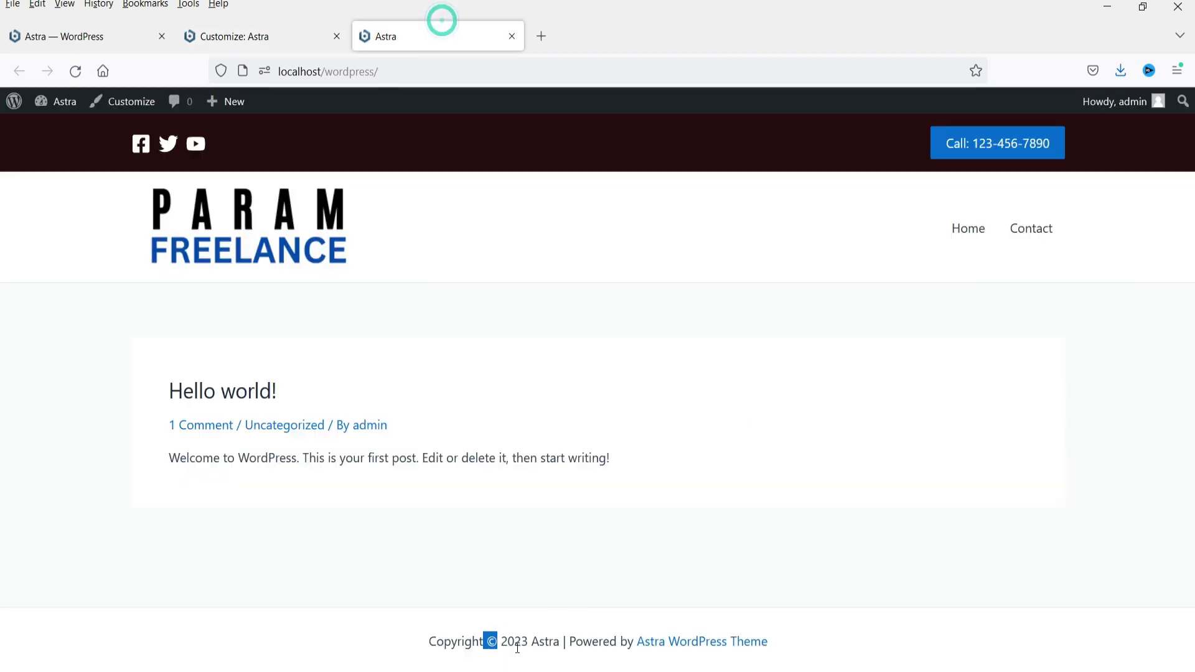
left_click(246, 36)
left_click(126, 526)
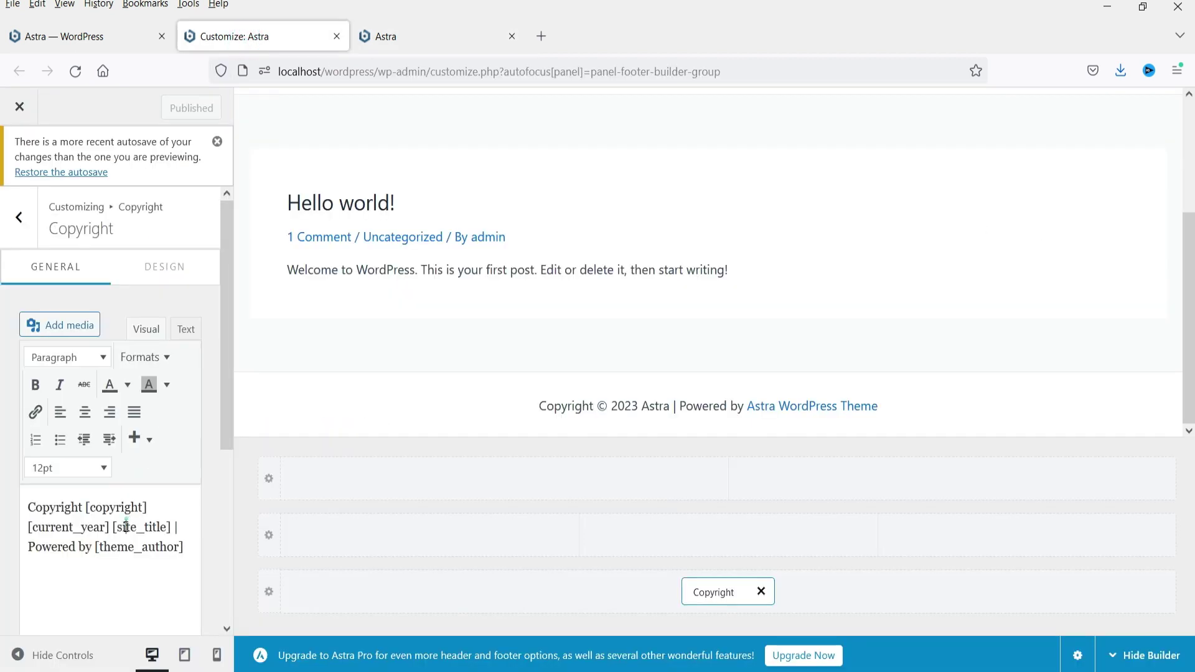
left_click_drag(113, 526, 170, 527)
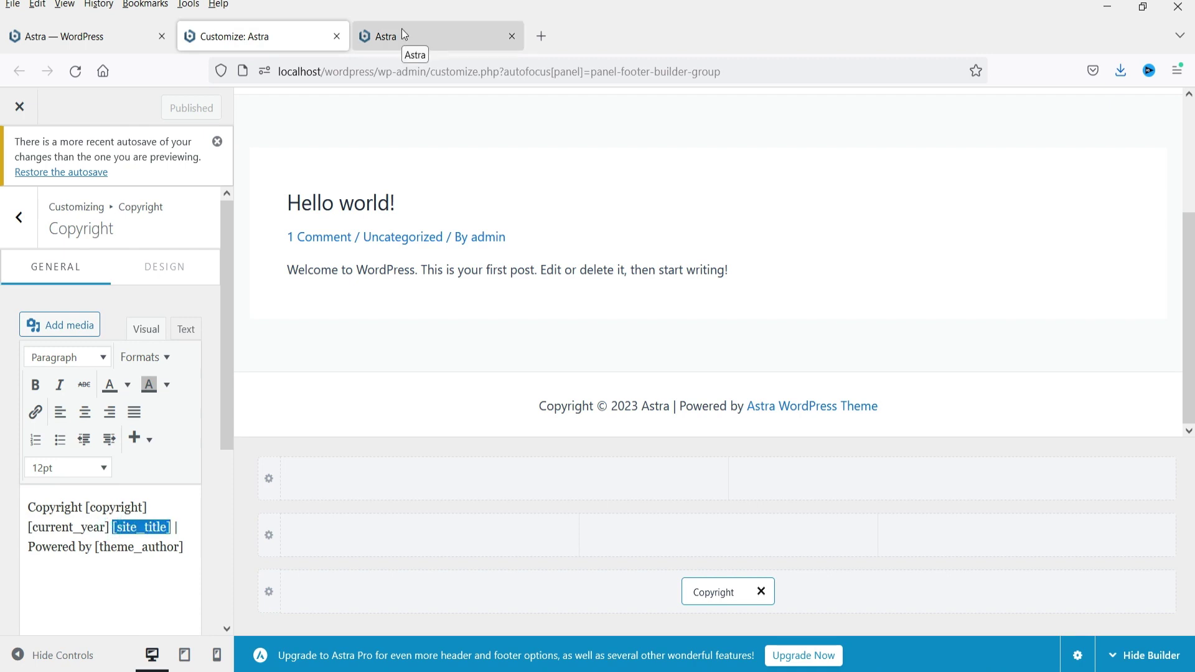
left_click(401, 28)
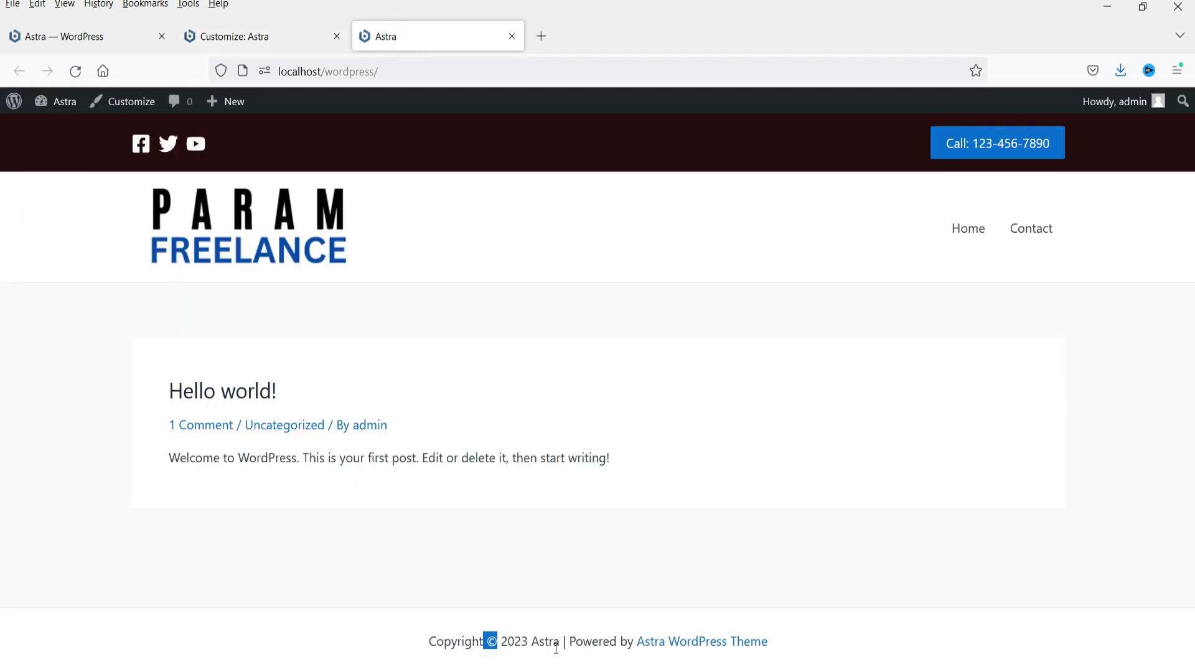
left_click(247, 41)
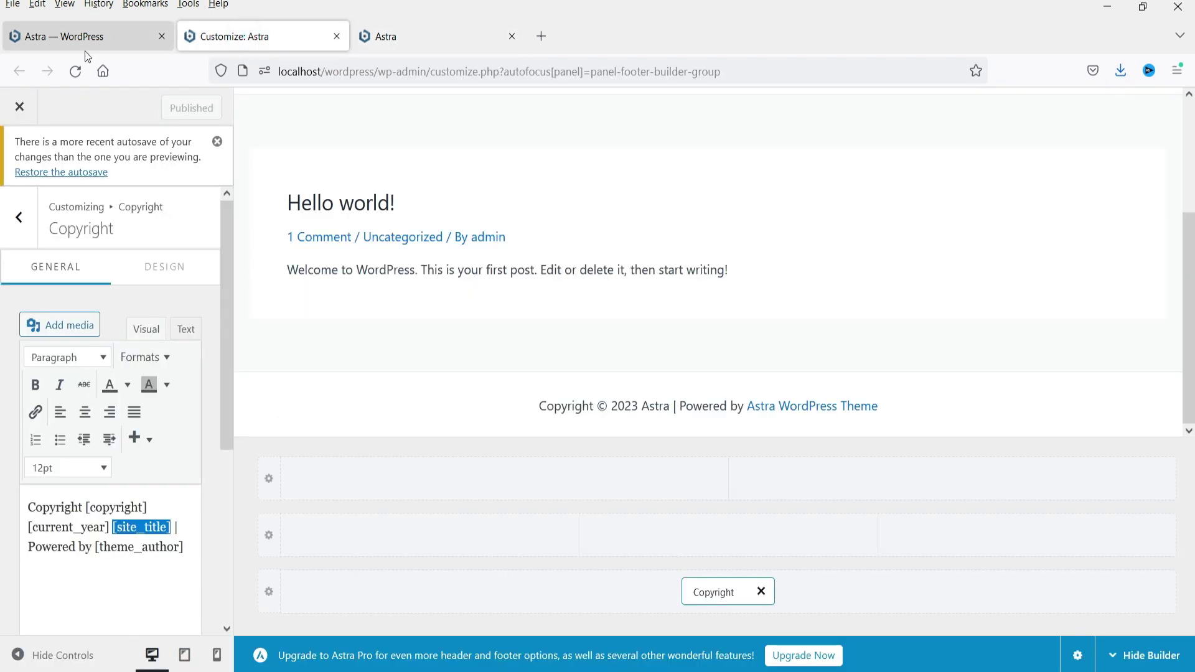
left_click(78, 38)
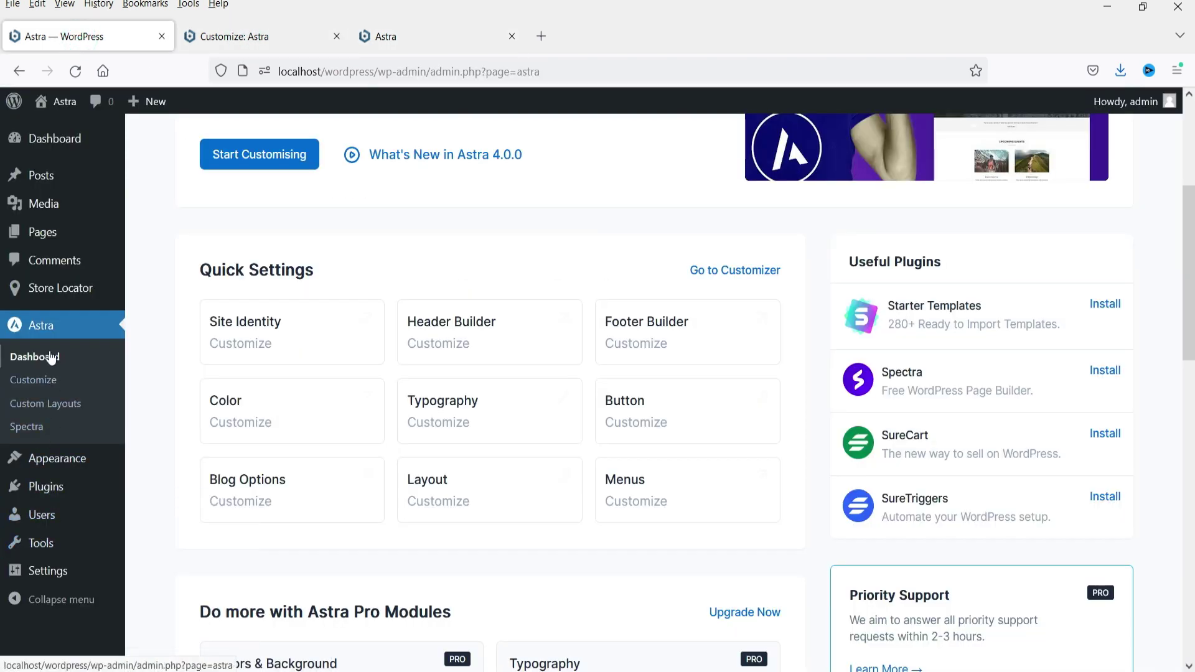
Change the Site Title in General Settings from Astra to 'Param Freelance'
left_click(56, 568)
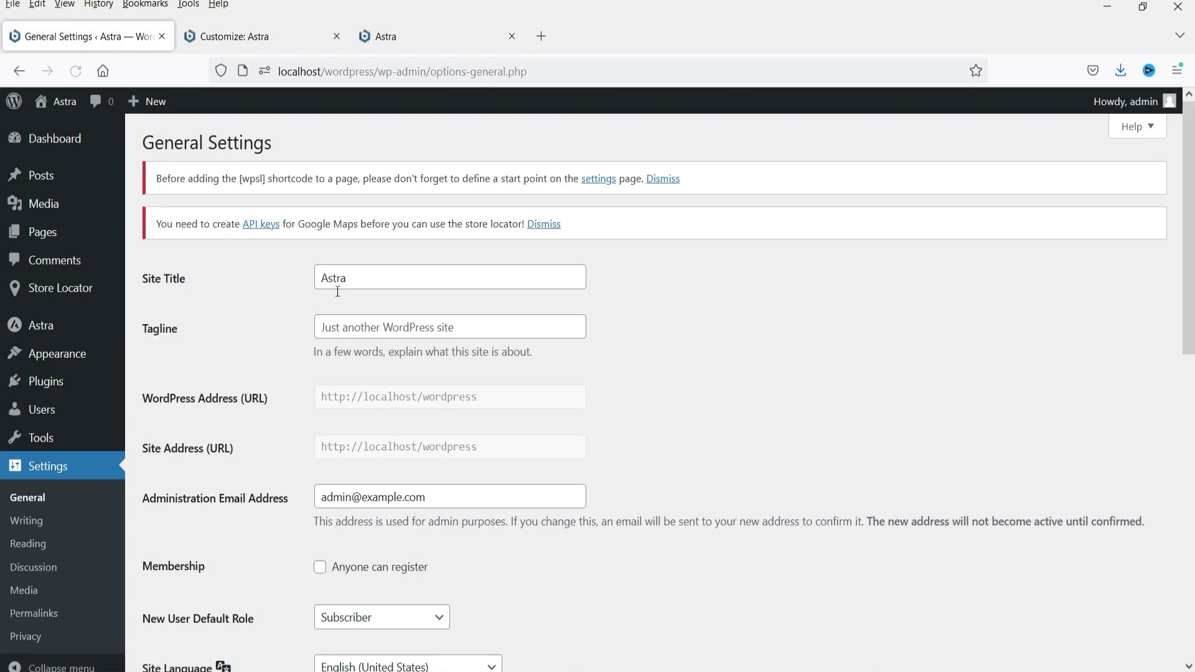
double_click(364, 277)
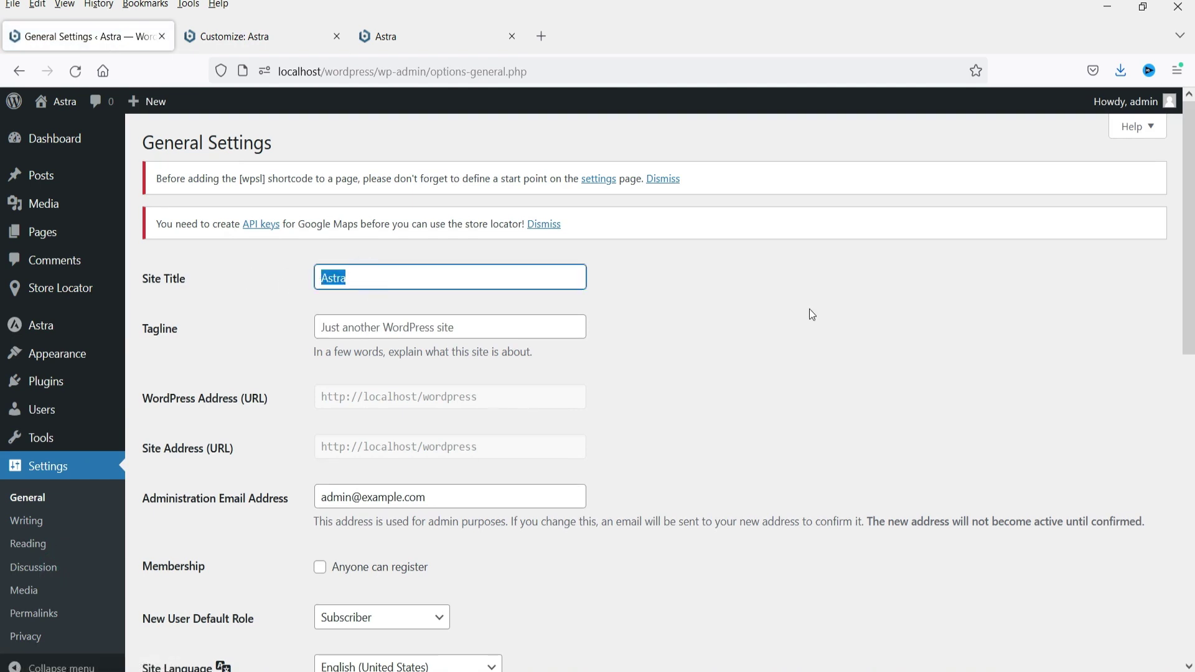
type("Param Freelance")
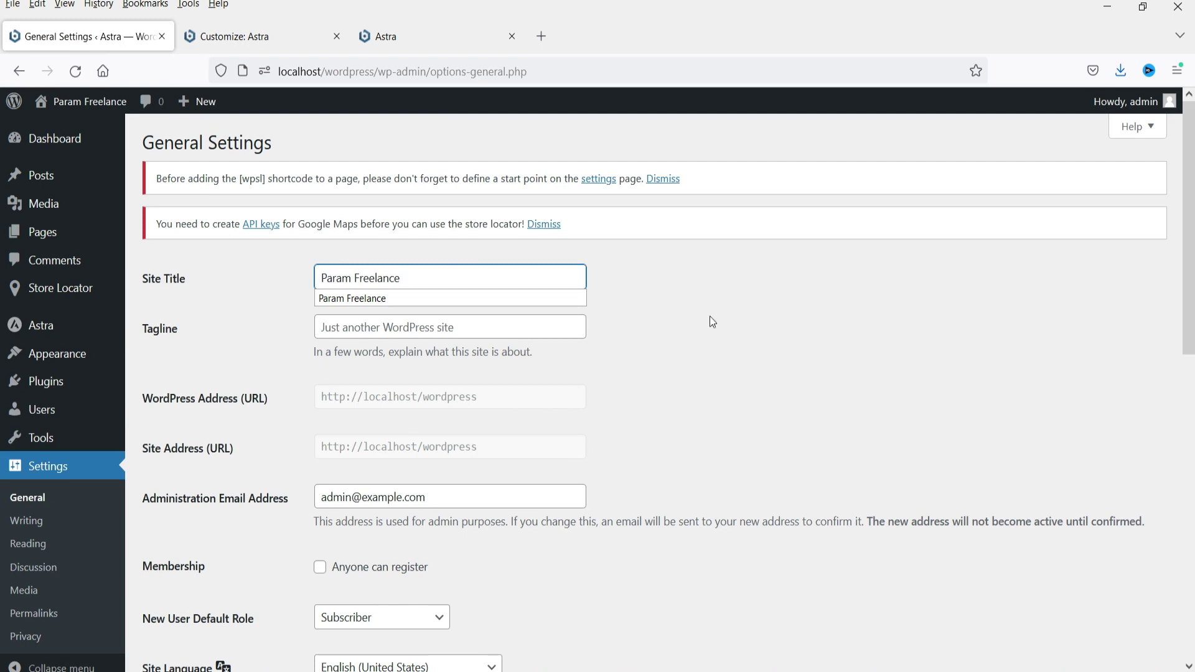
left_click(556, 300)
left_click(274, 44)
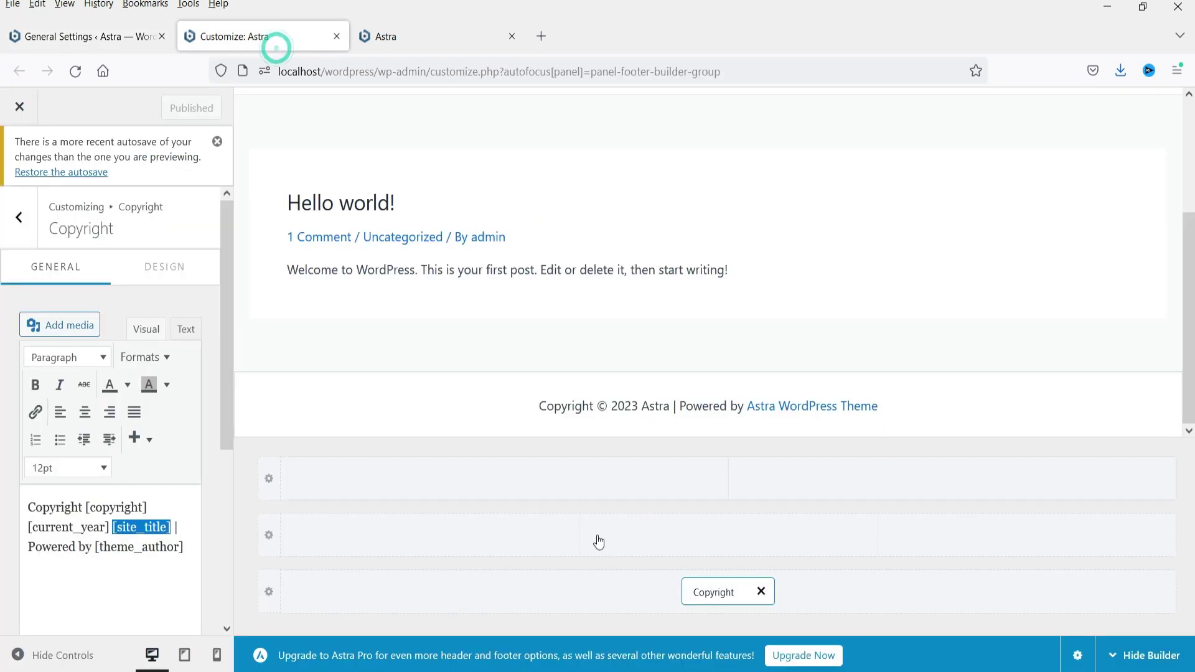
Delete 'Powered by [theme_author]' from the copyright text, leaving it ending at [site_title]
left_click(73, 549)
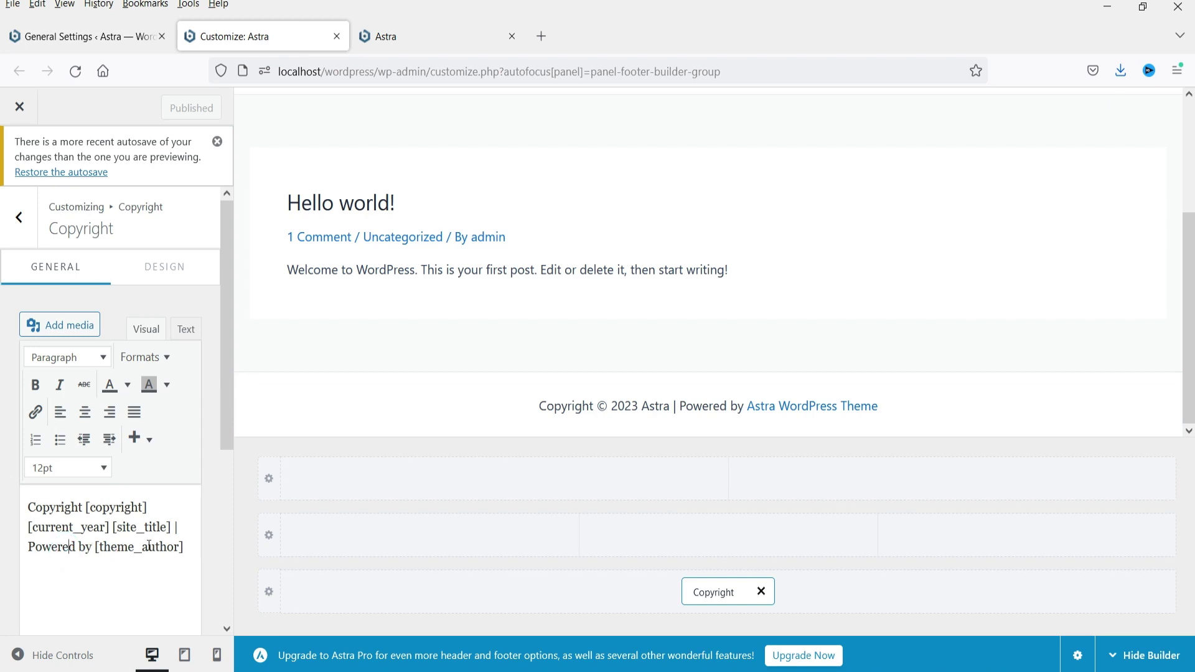
left_click_drag(170, 528, 189, 553)
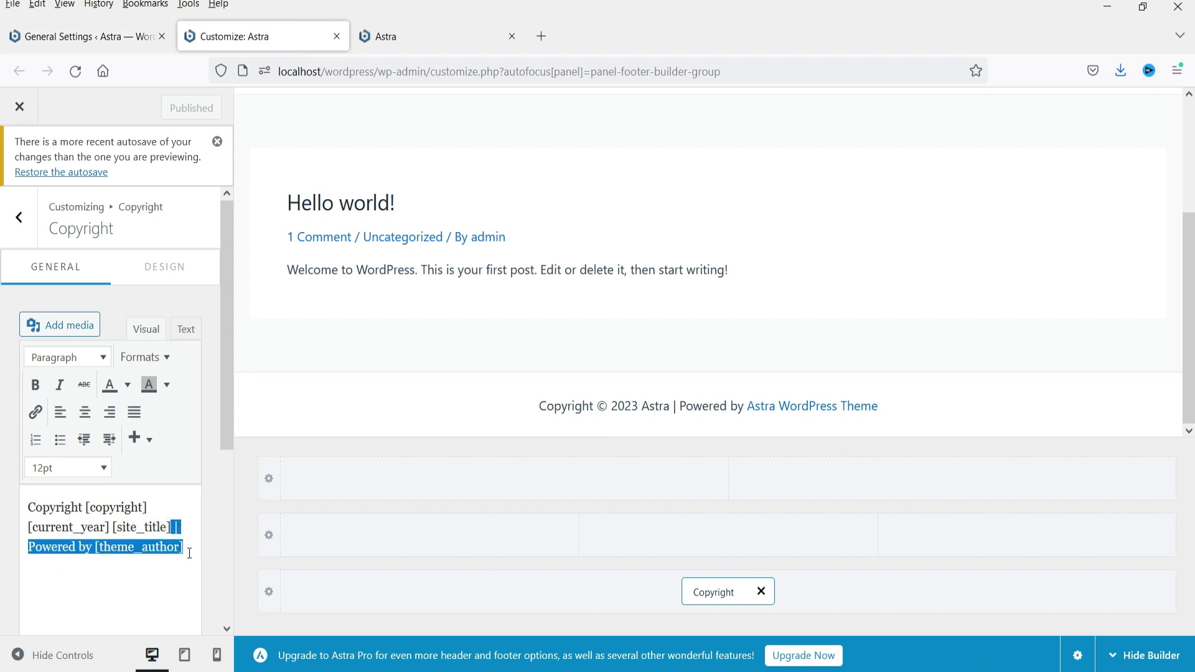
key("BackSpace")
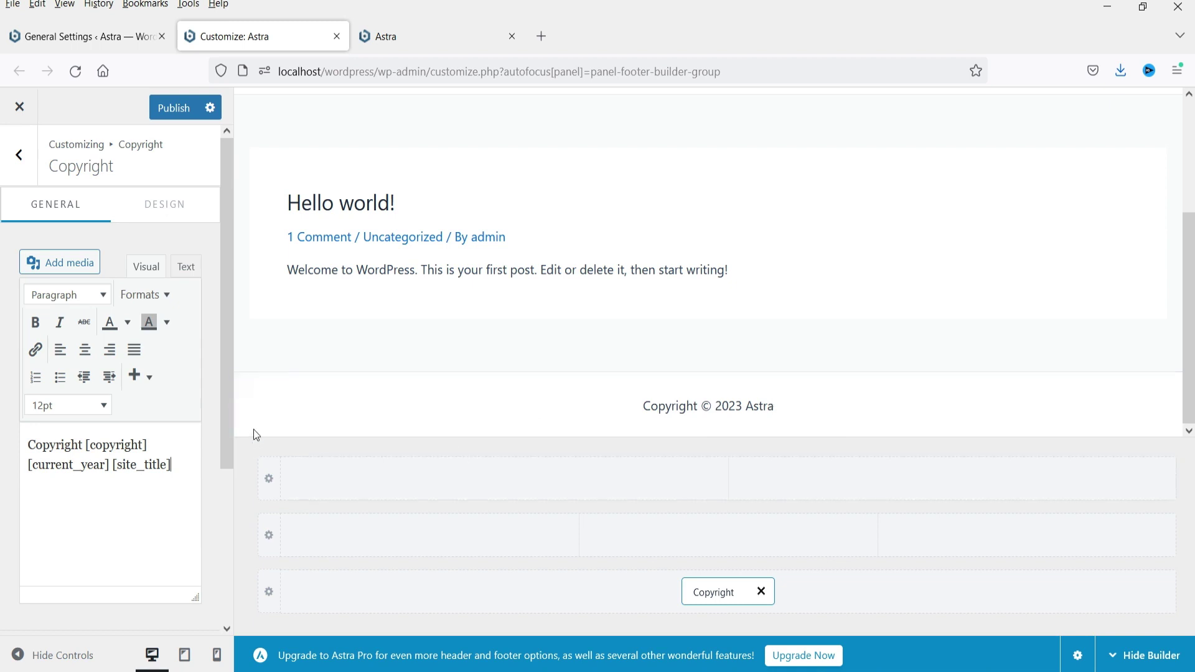
left_click(246, 384)
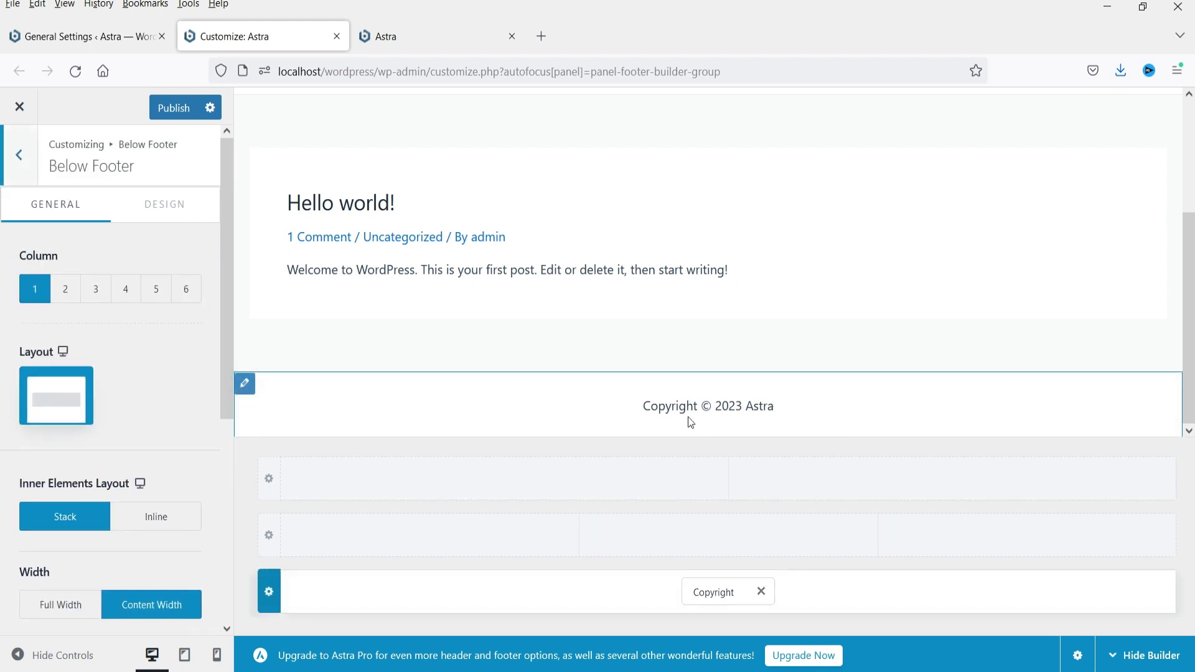
Set the Below Footer row's Design background colour to dark navy
left_click(279, 600)
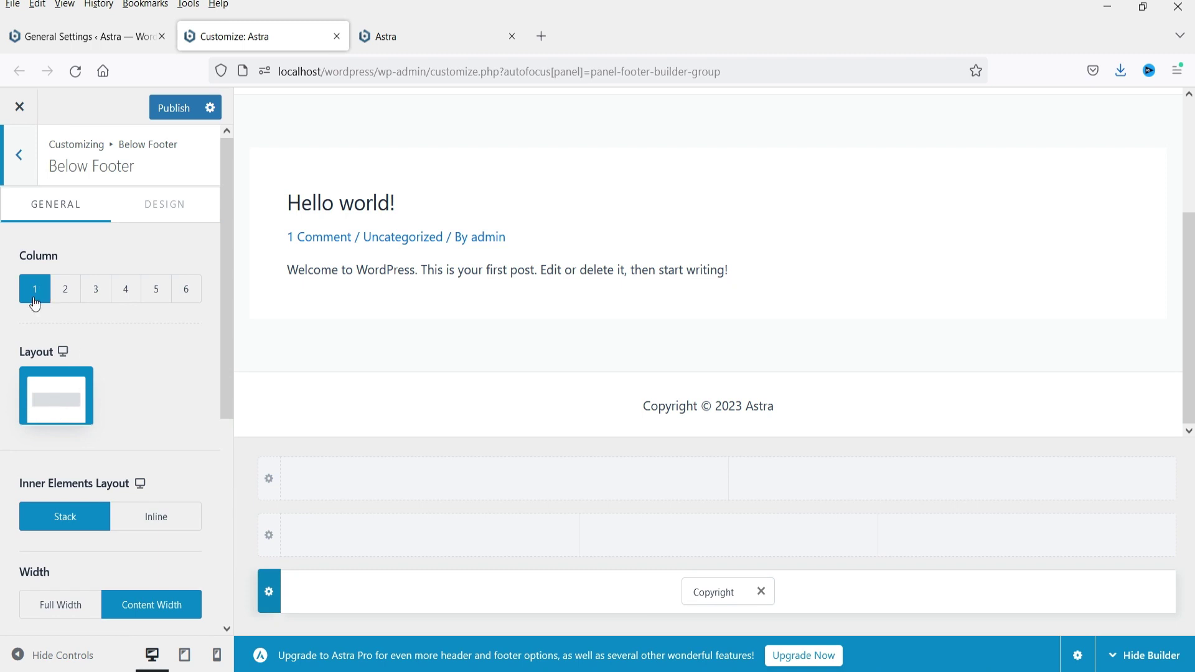
scroll(153, 328, "down", 2)
scroll(154, 322, "up", 1)
scroll(155, 322, "up", 1)
left_click(165, 205)
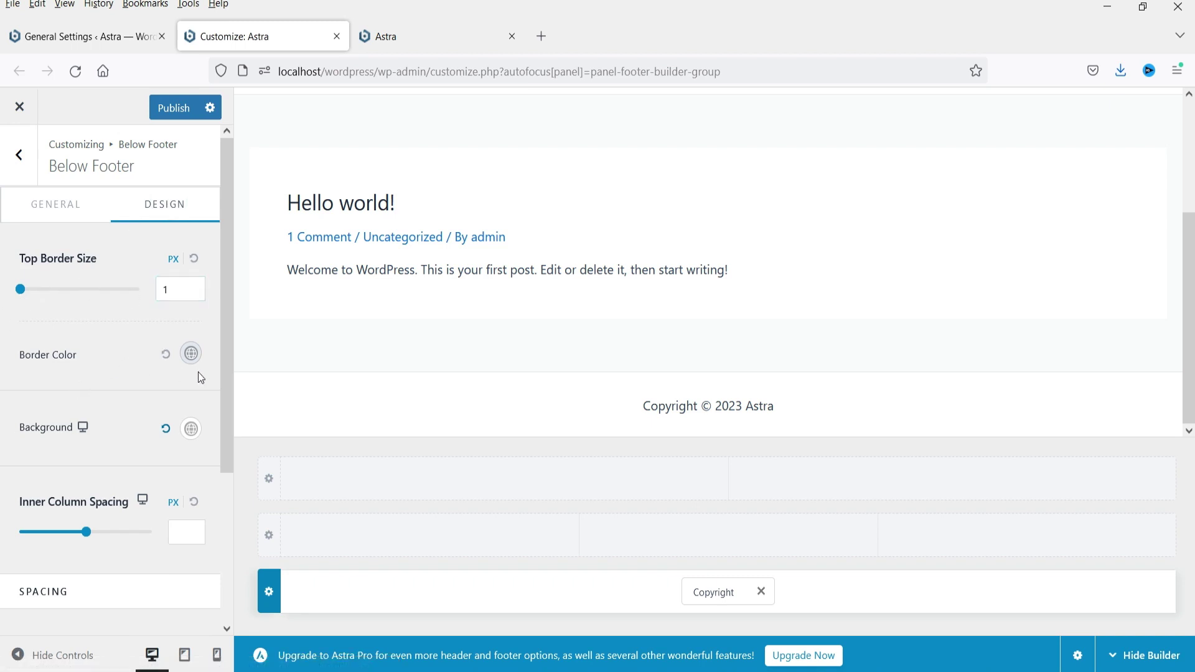
scroll(88, 361, "down", 2)
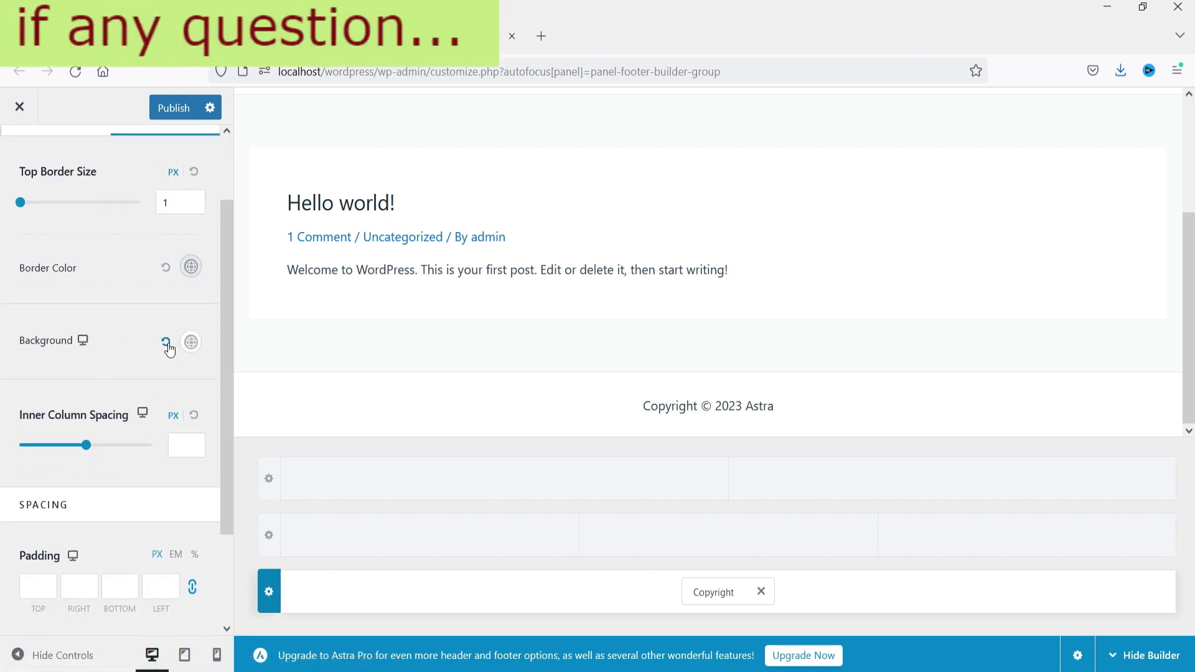
left_click(187, 347)
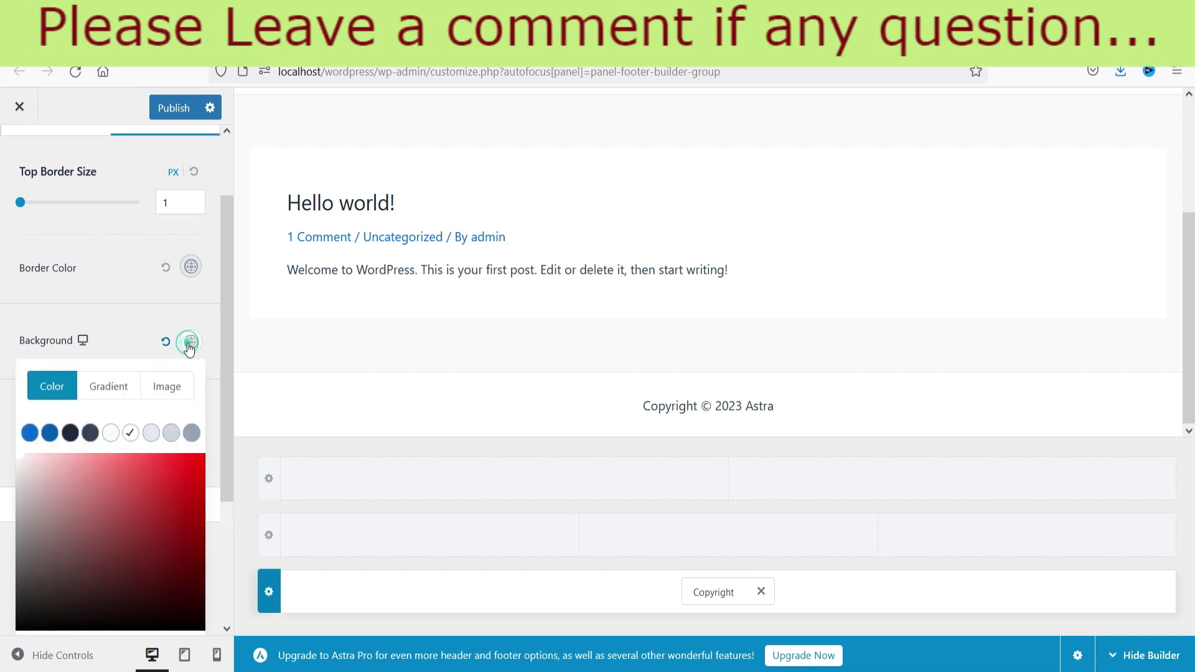
left_click(71, 433)
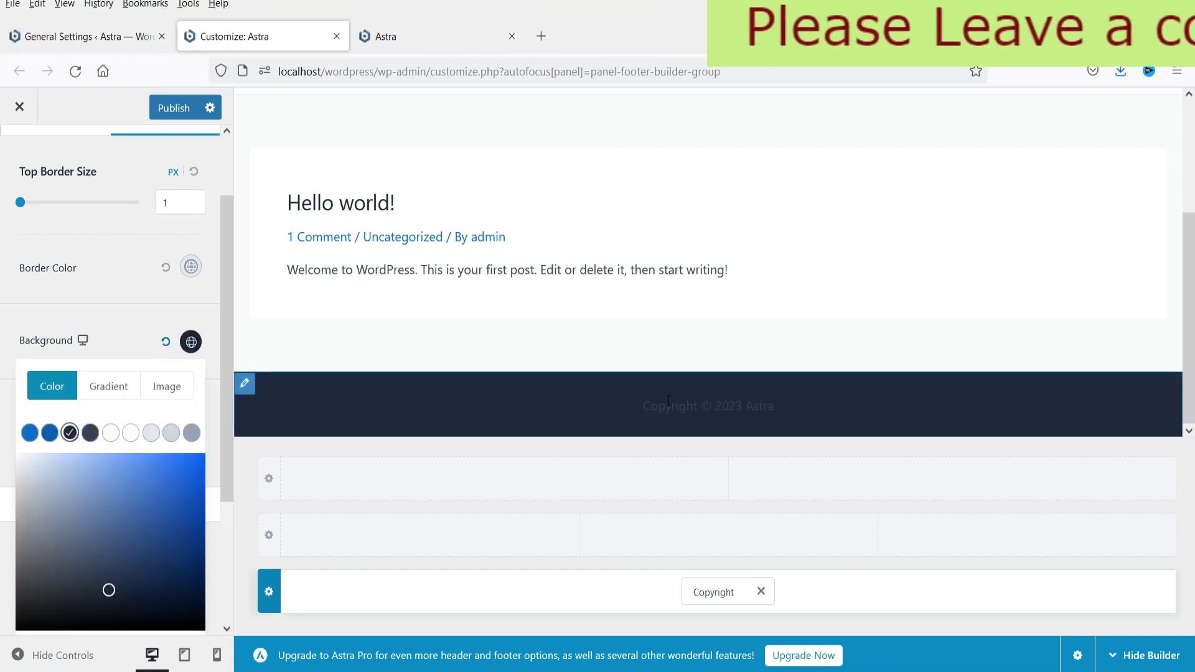
left_click(122, 330)
Return to the Copyright element's settings
scroll(128, 314, "down", 2)
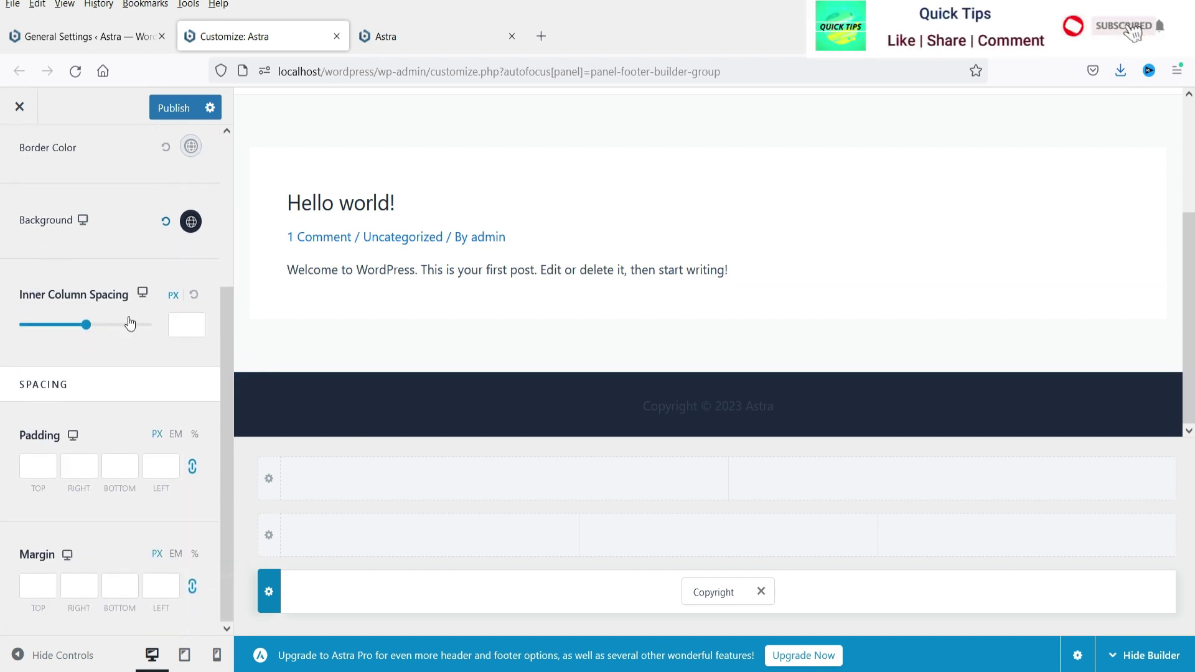
scroll(132, 368, "up", 1)
scroll(132, 368, "up", 3)
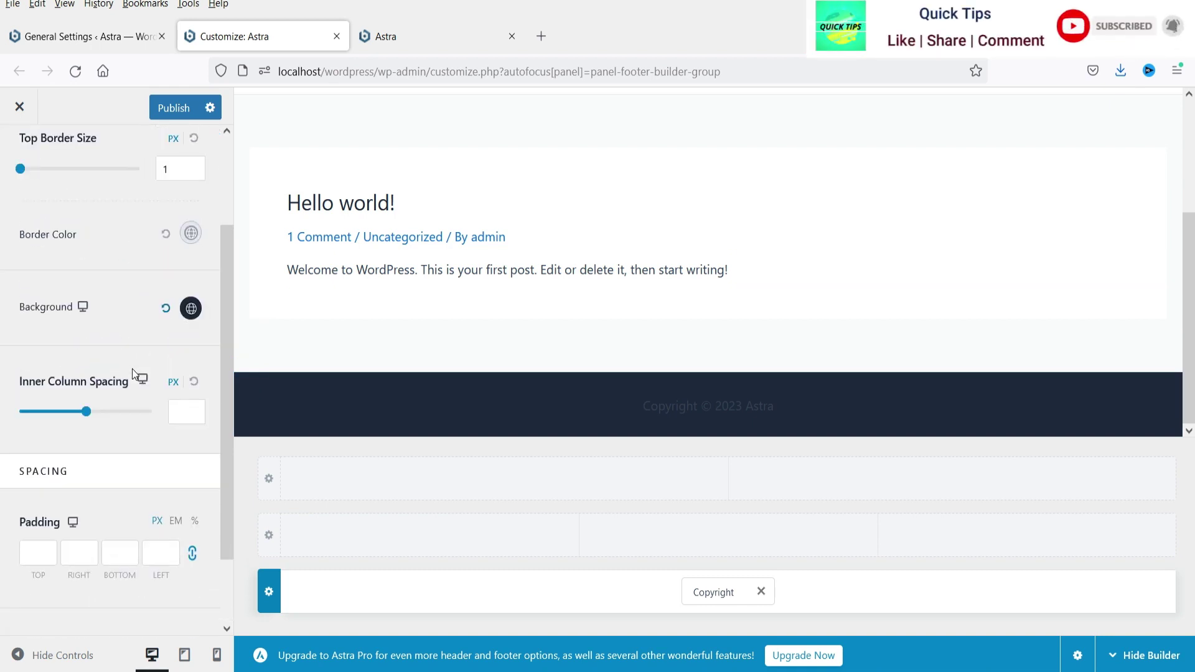
scroll(103, 393, "down", 2)
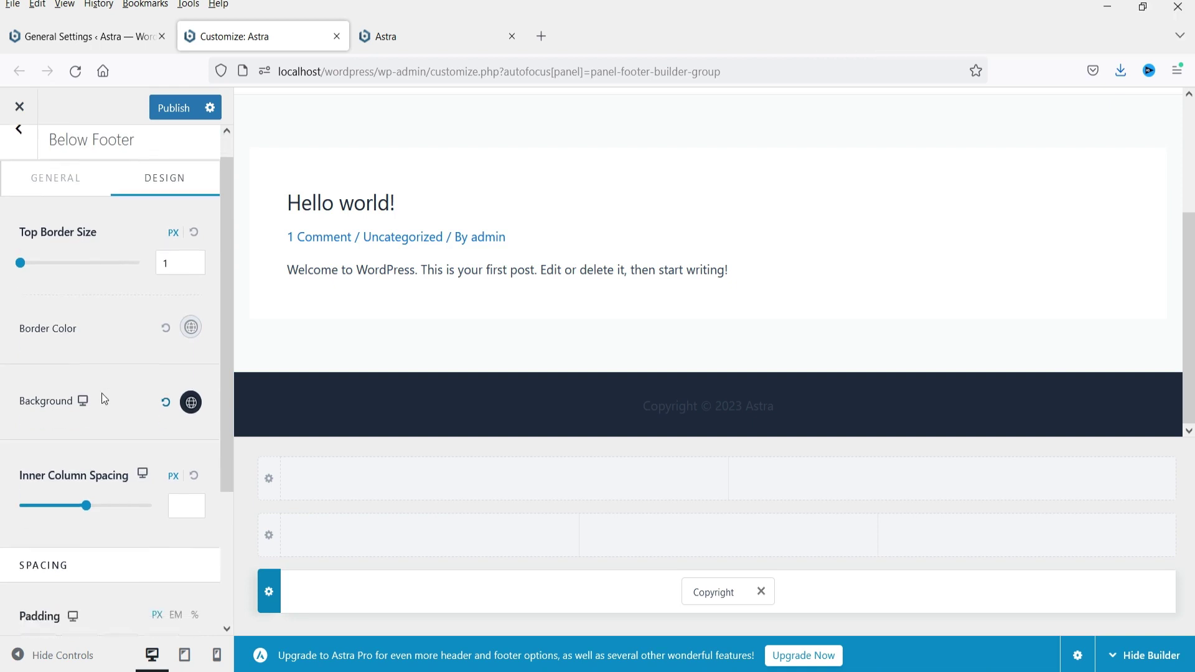
scroll(122, 391, "up", 2)
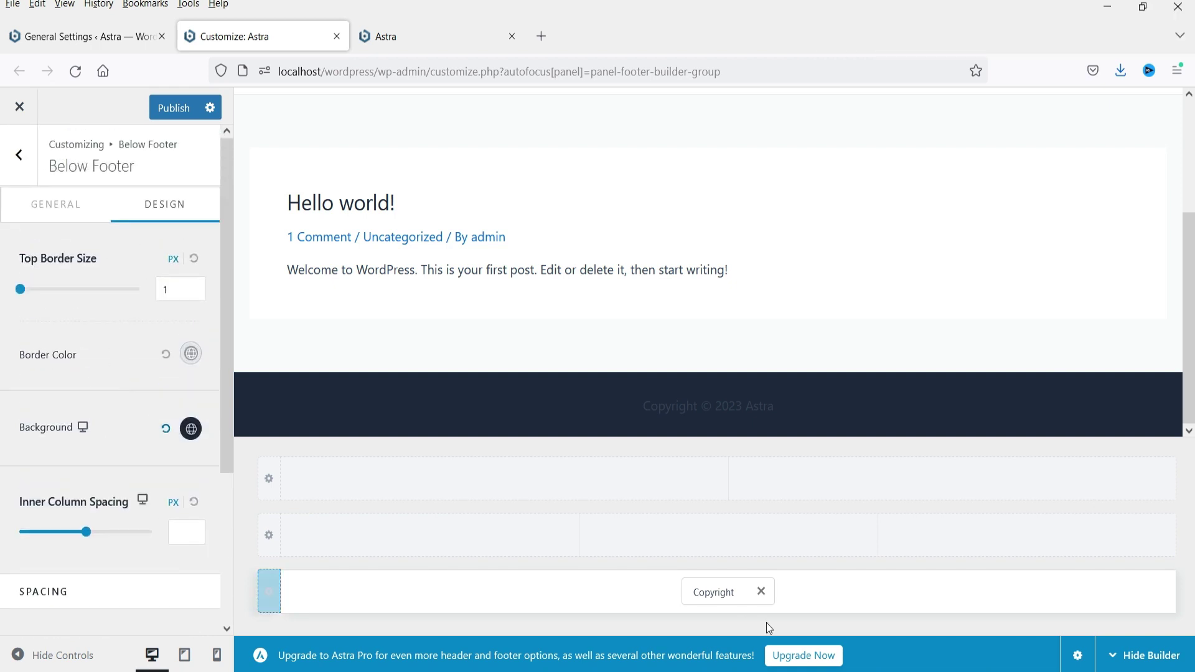
left_click(710, 596)
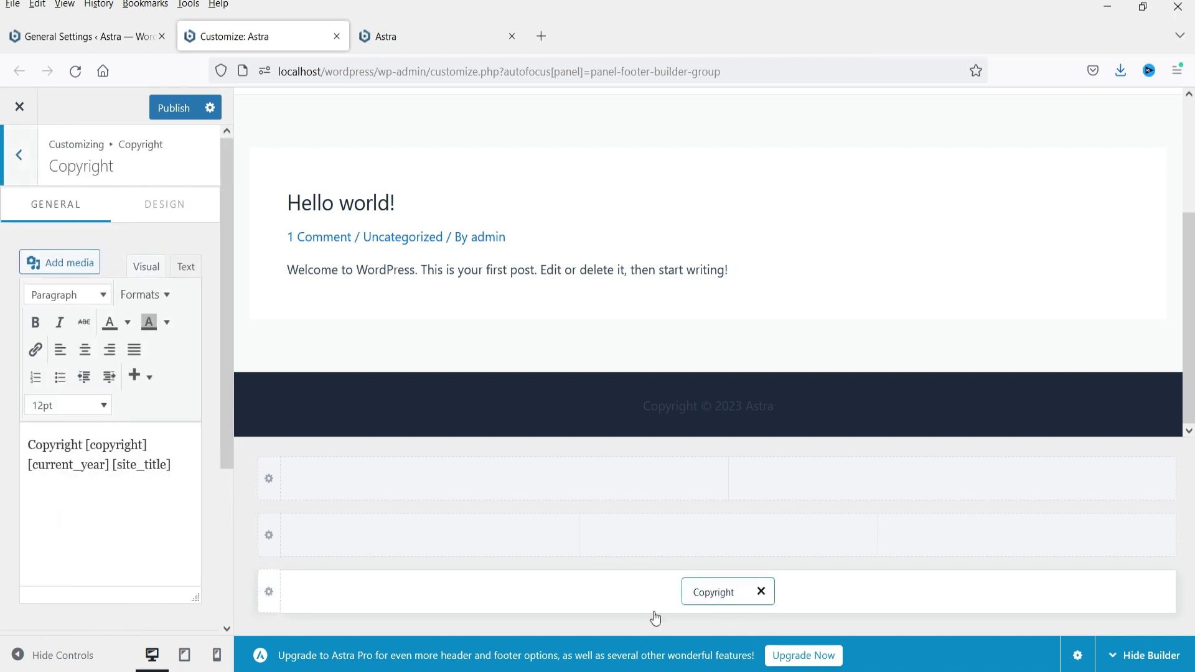
Set the copyright text colour to white (#FFFFFF) in its Design settings
left_click(167, 214)
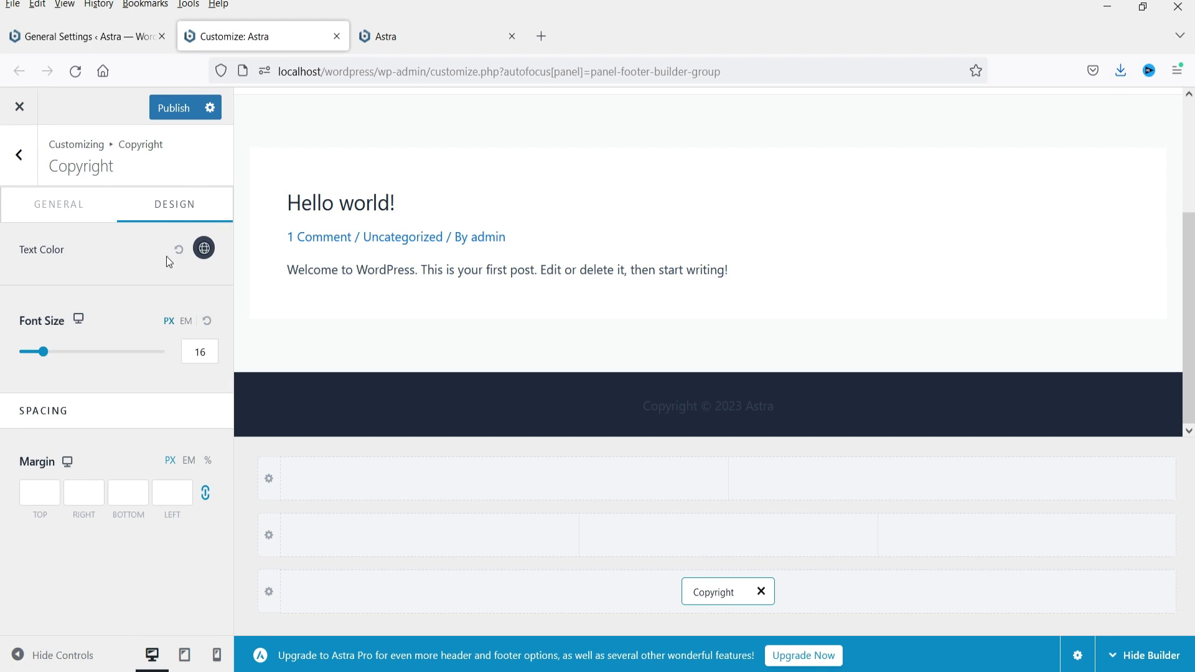
left_click(205, 249)
left_click(130, 285)
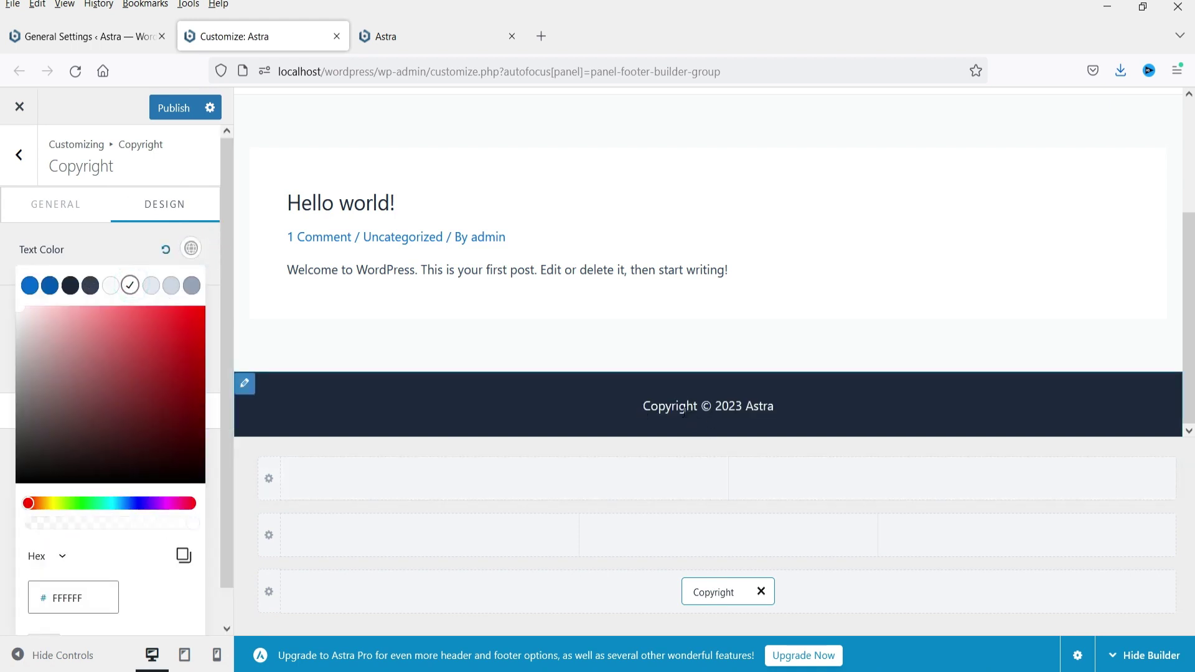
left_click(709, 590)
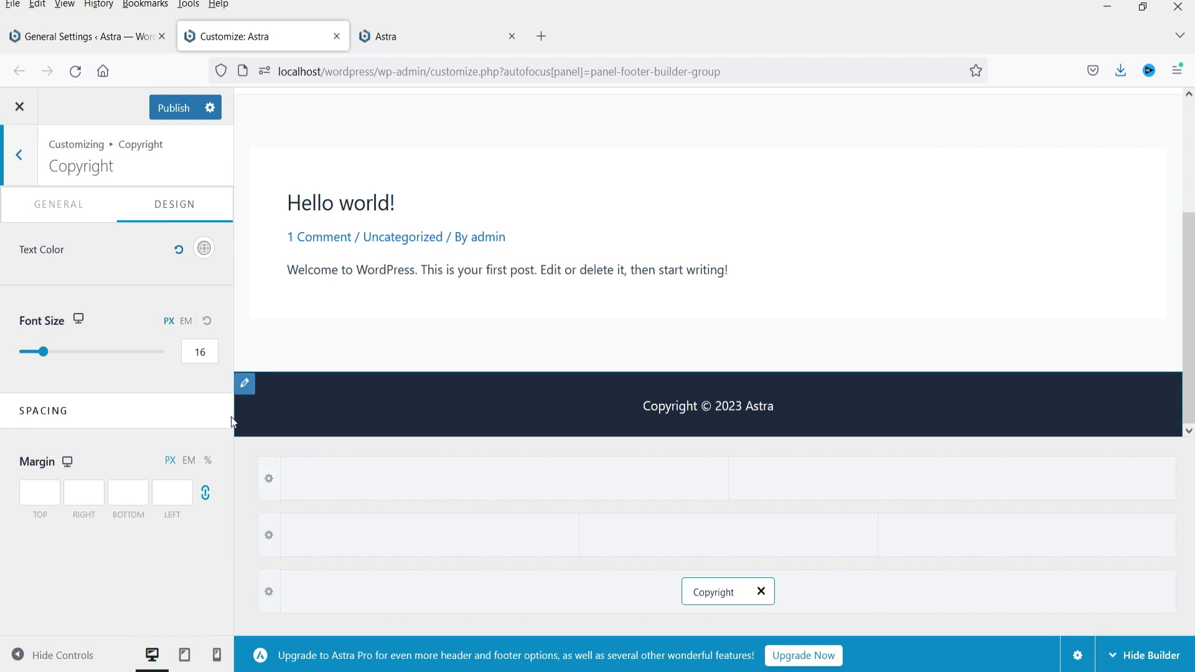
left_click(270, 484)
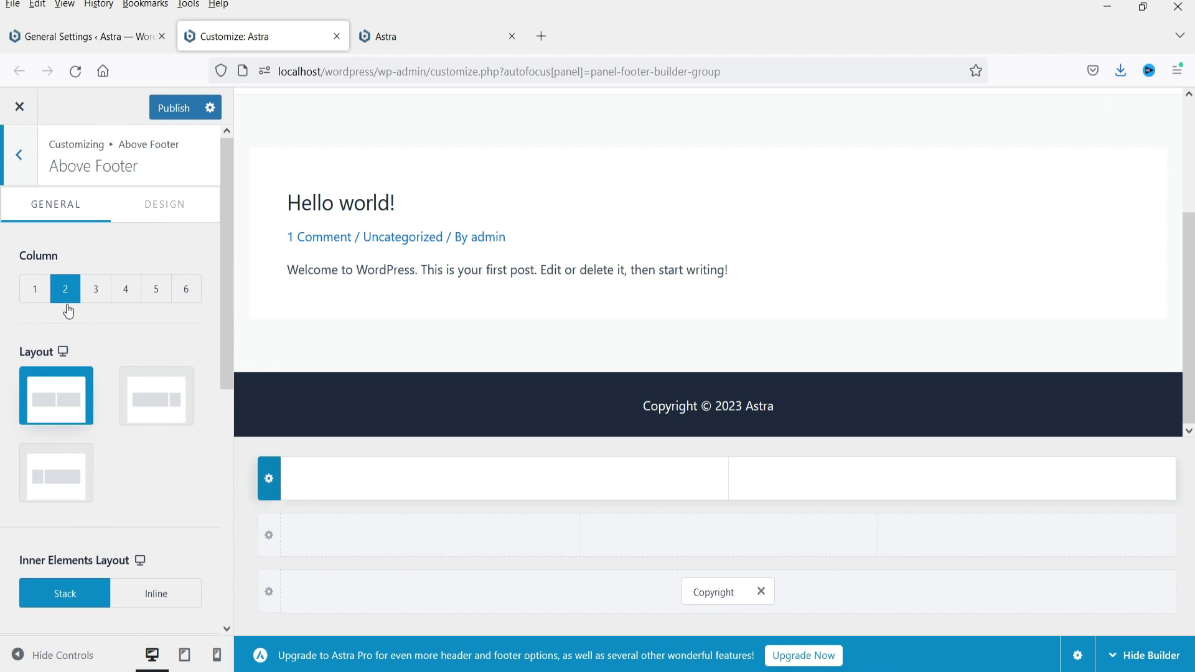
Choose the wider-left two-column layout for Above Footer and add HTML 1 to the right column
left_click(163, 406)
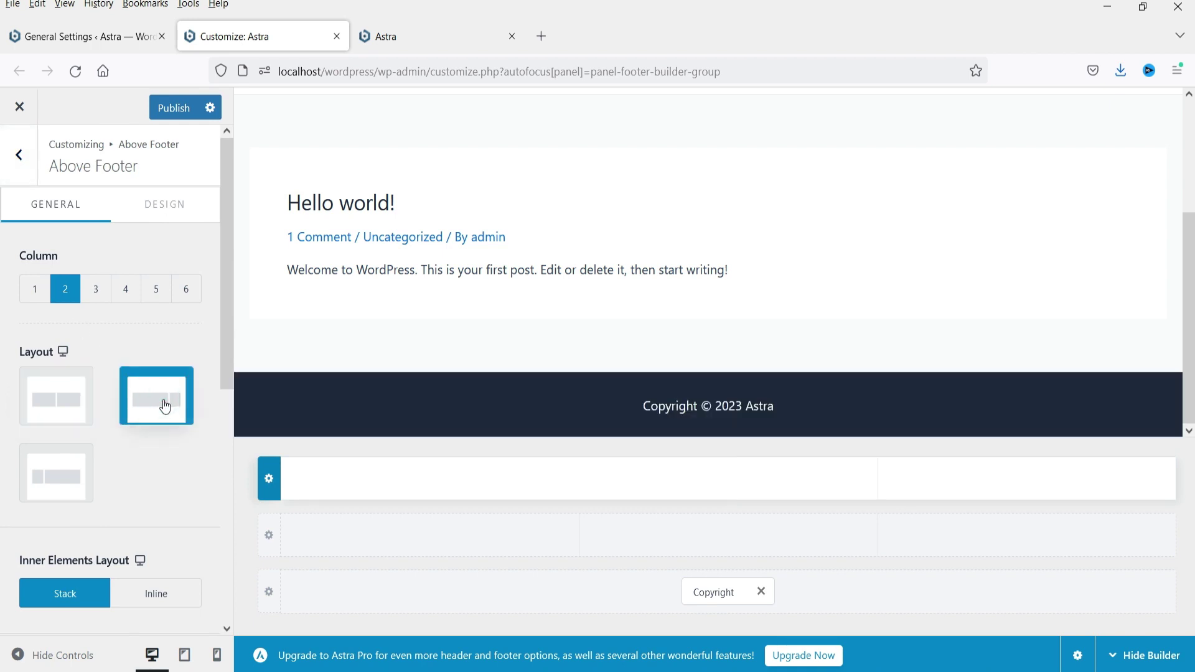
left_click(1027, 479)
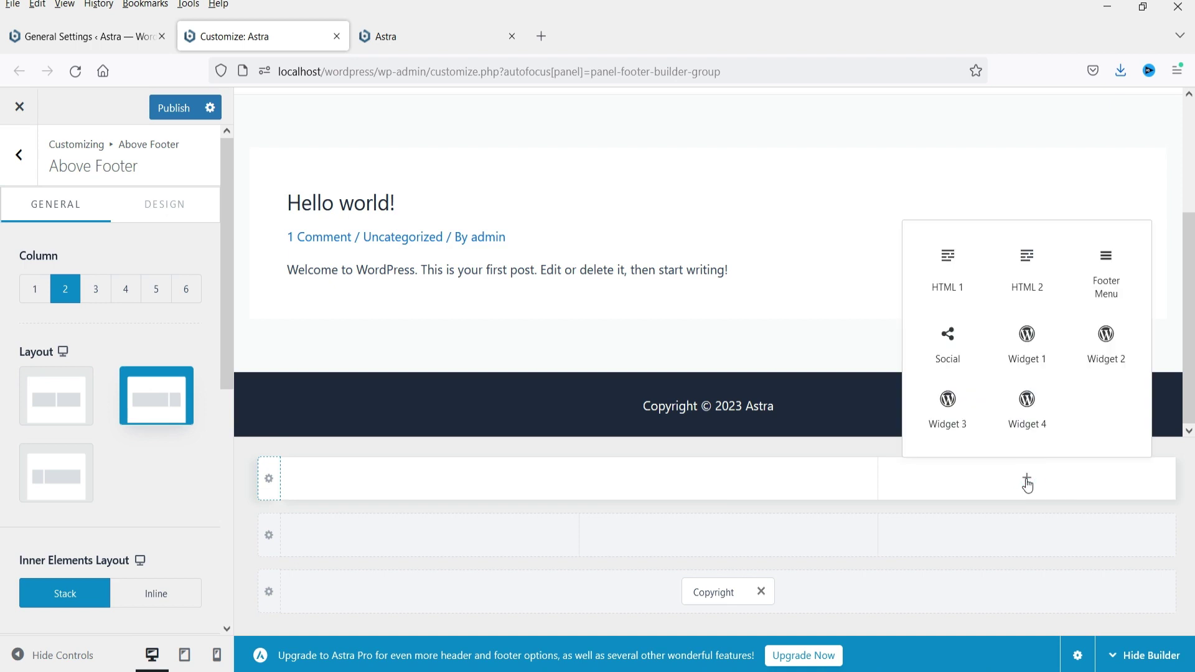
left_click(950, 275)
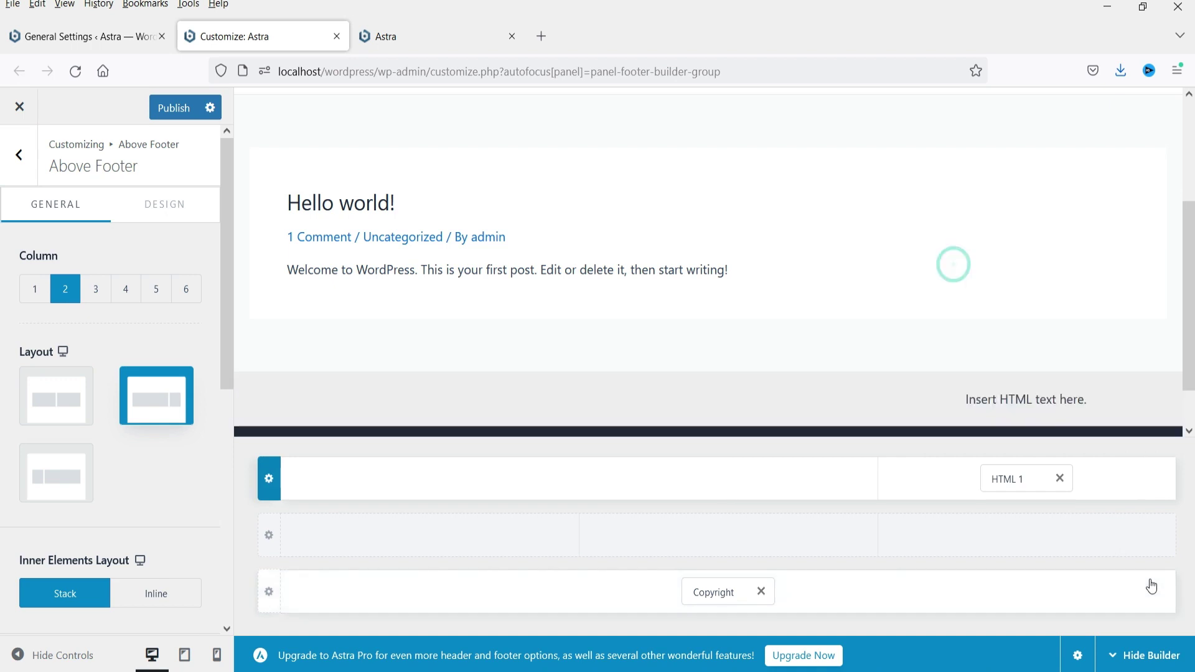
Move HTML 1 into the top row's left column and change its text to 'Call us anytime for support.'
left_click(1016, 480)
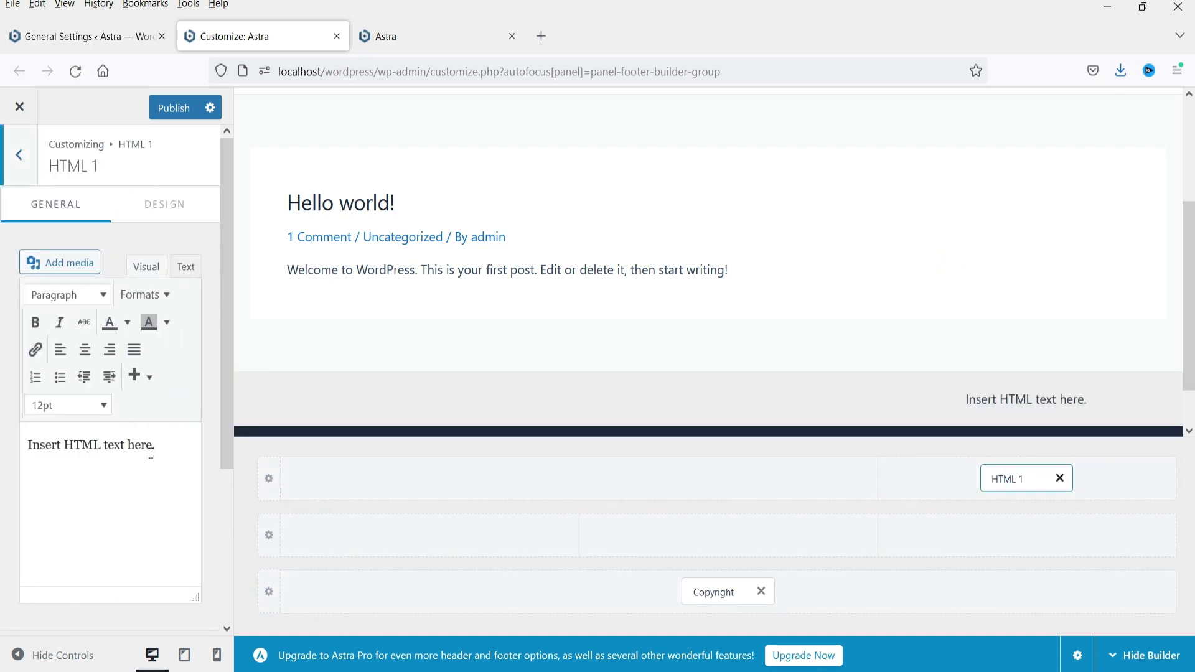
left_click_drag(171, 444, 28, 444)
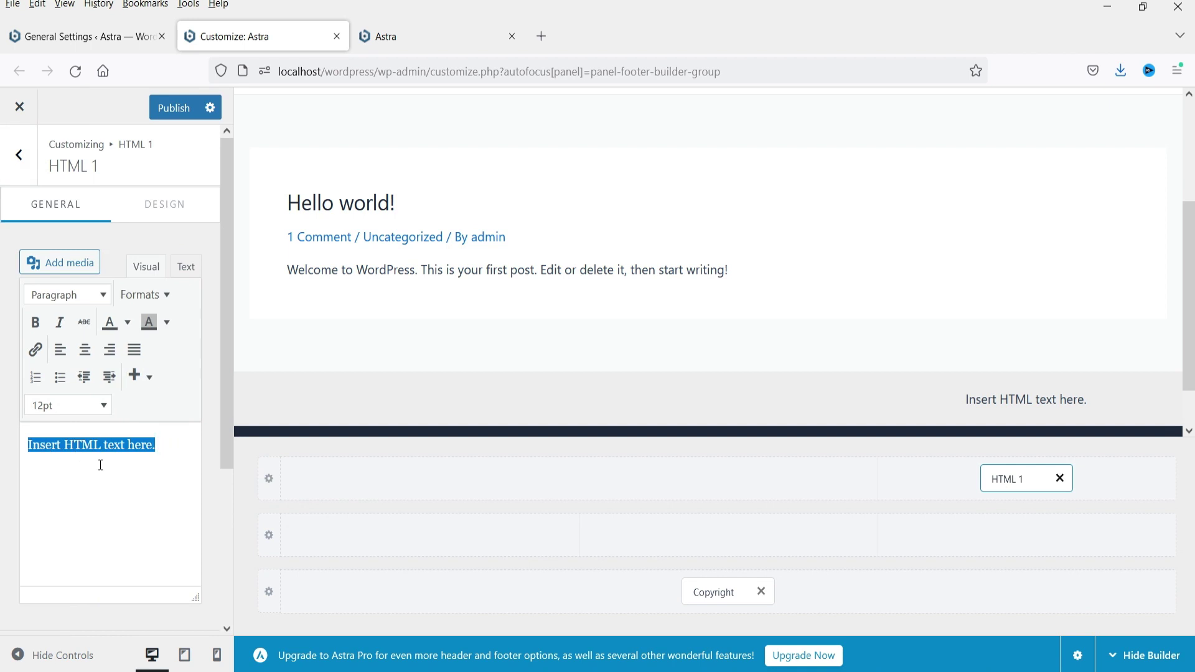
left_click_drag(999, 480, 594, 479)
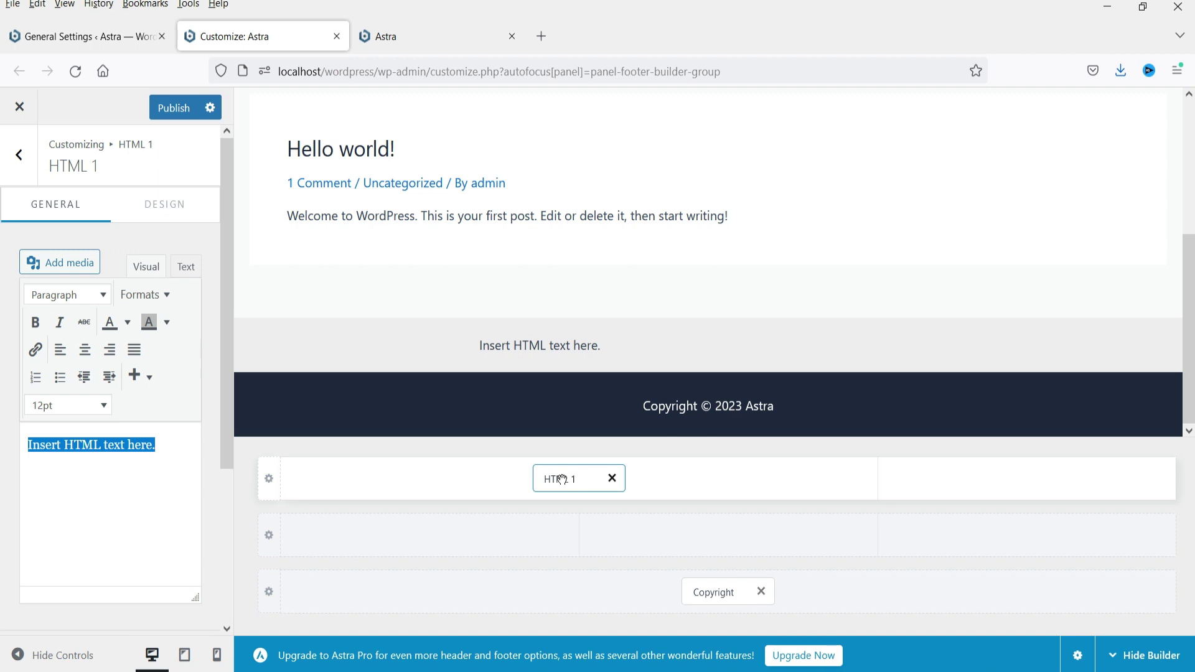
left_click_drag(183, 463, 27, 440)
type("Do")
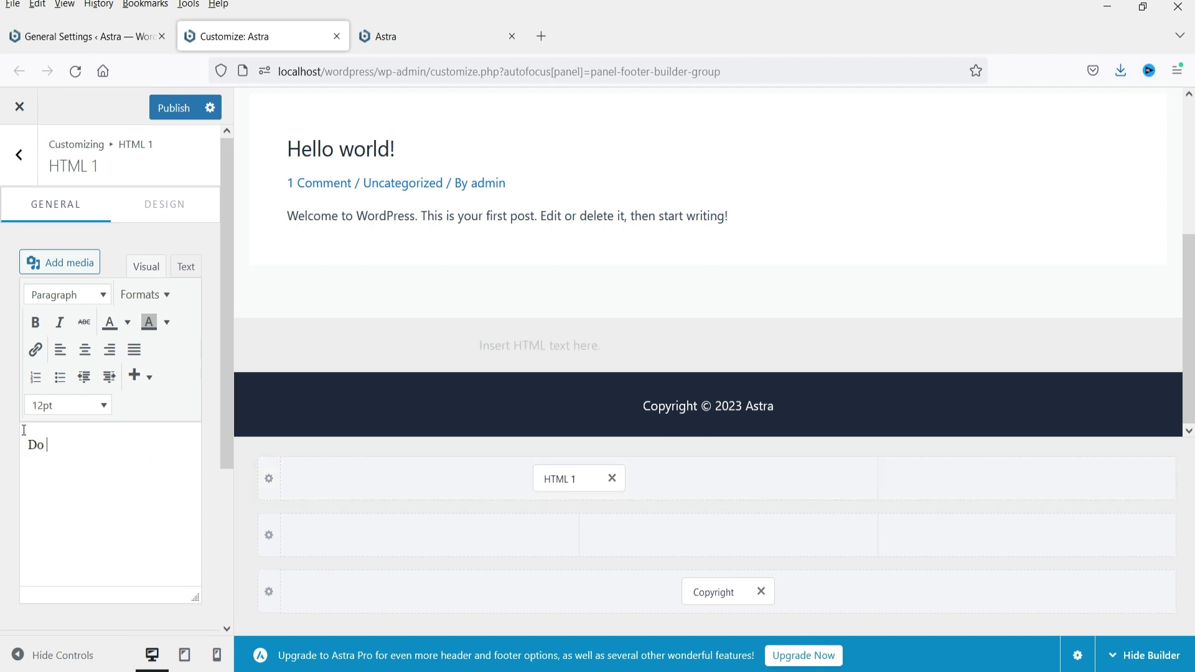
key("BackSpace")
key("BackSpace")
key("BackSpace")
key("BackSpace")
key("BackSpace")
key("BackSpace")
key("BackSpace")
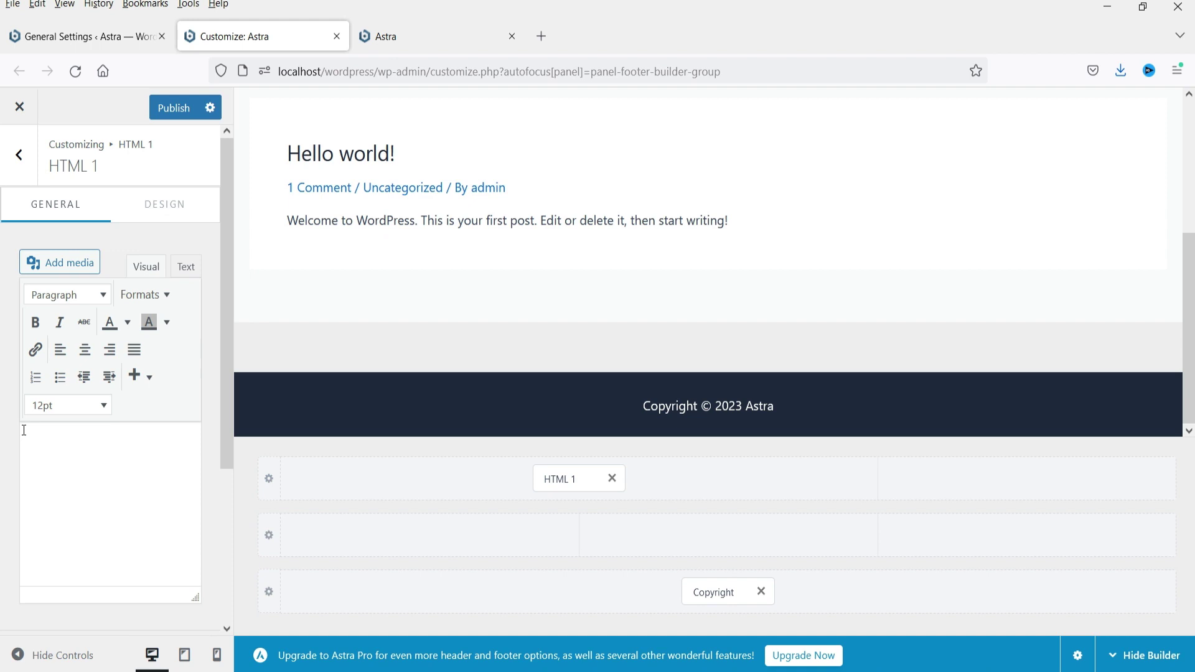
type("For any q")
key("ctrl+a")
type("Call us anytime for support")
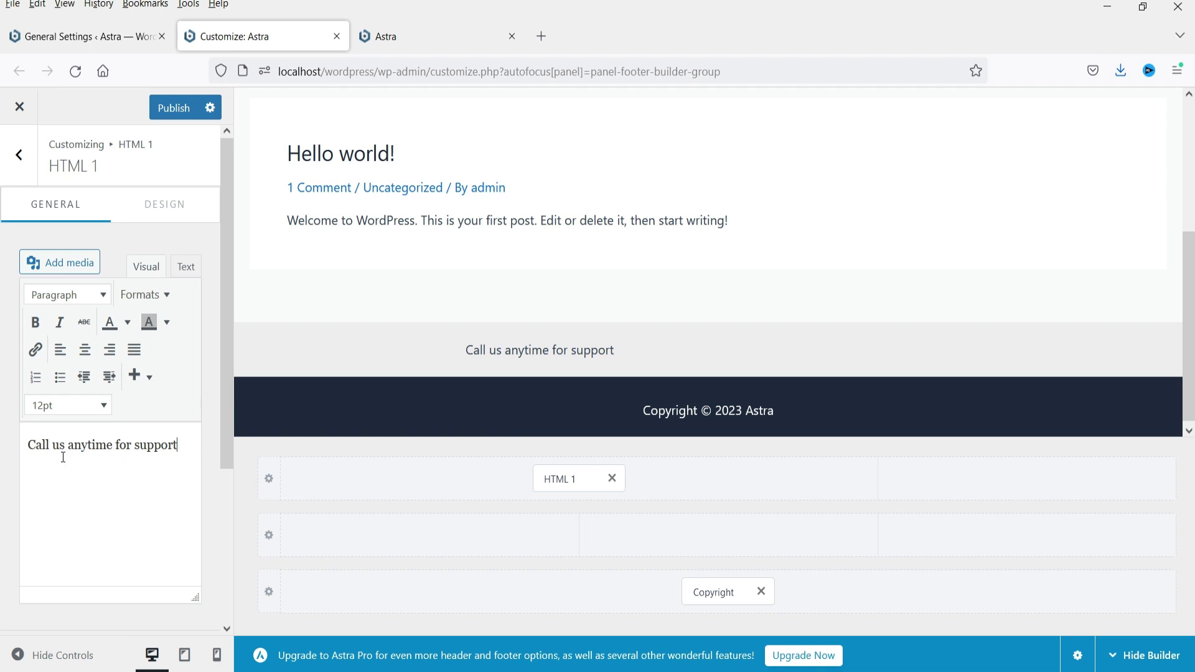
type(".")
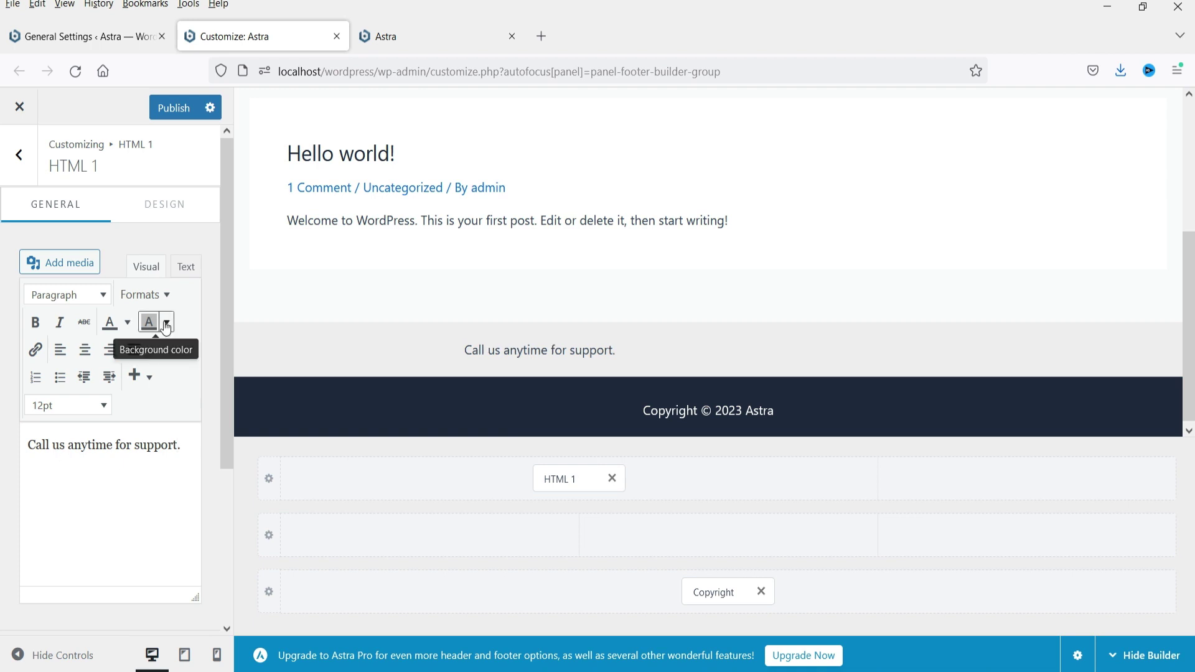
Format the support line as a Heading 2
left_click(126, 322)
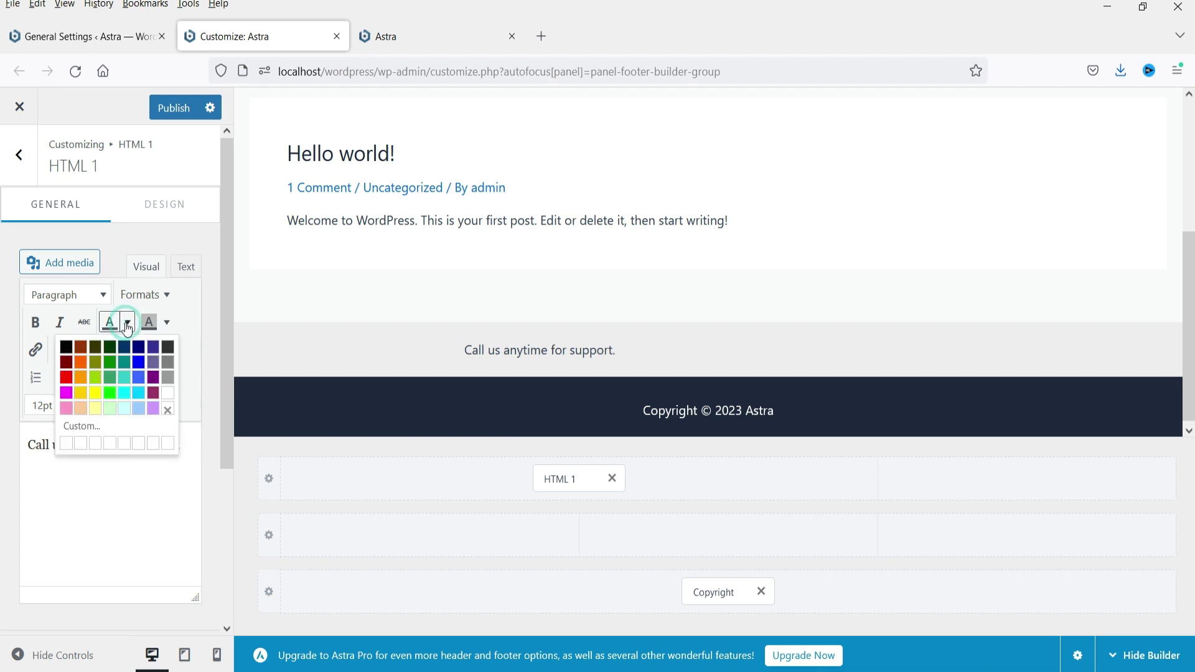
left_click(125, 326)
left_click(67, 295)
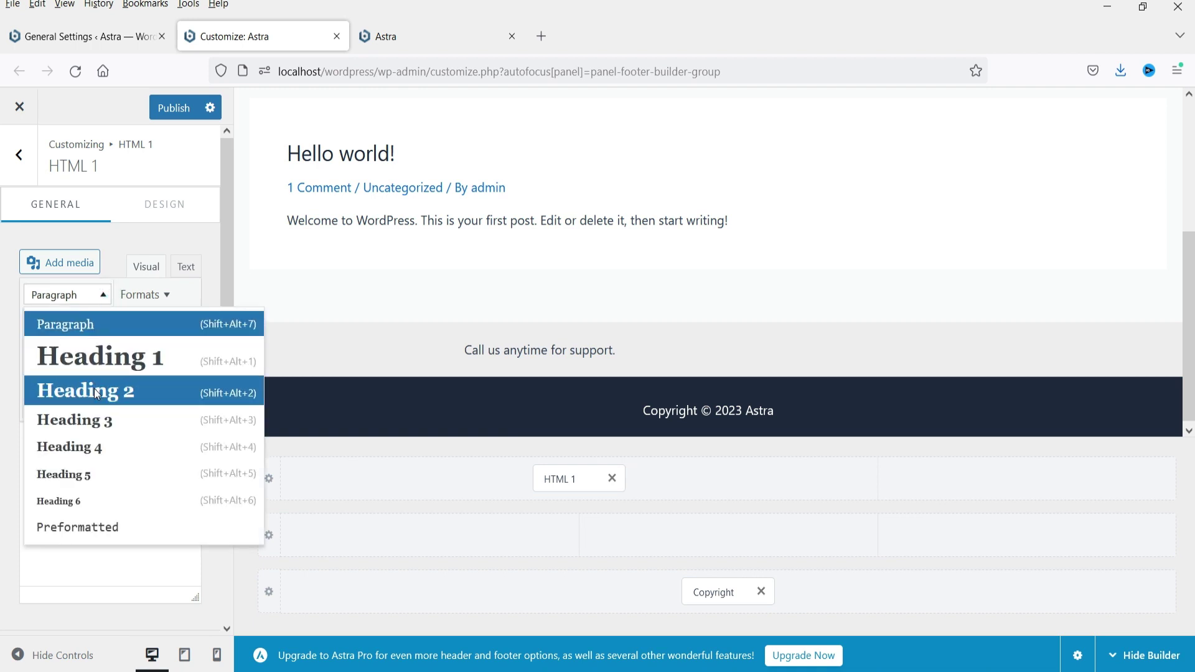
left_click(95, 389)
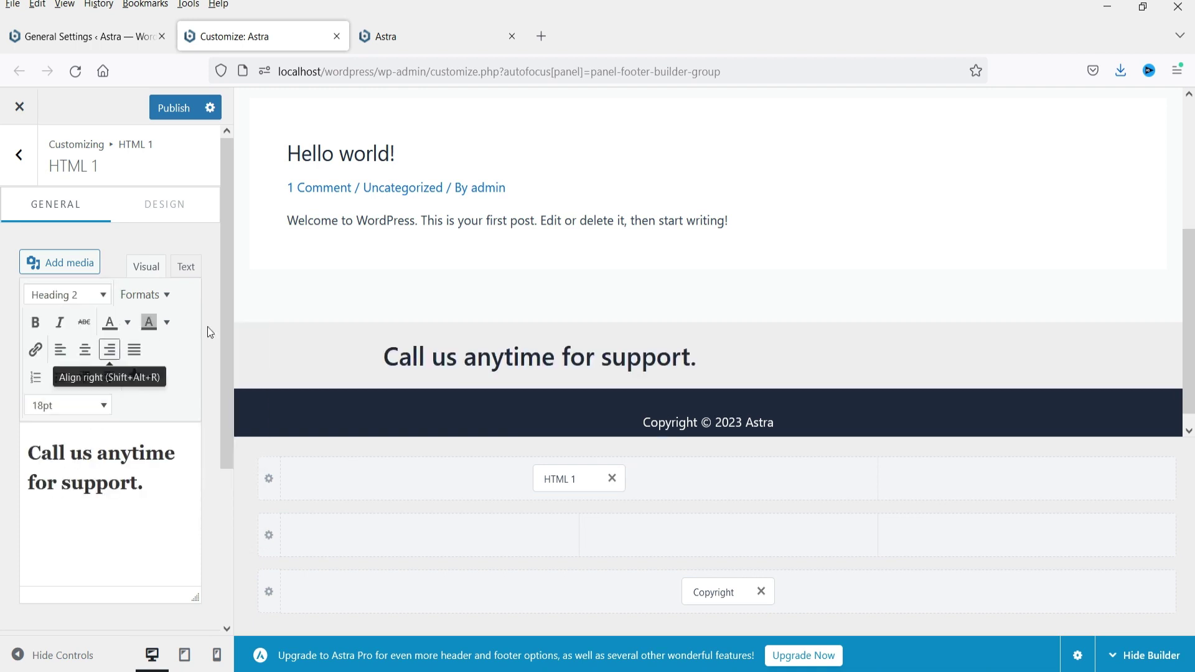
left_click(271, 481)
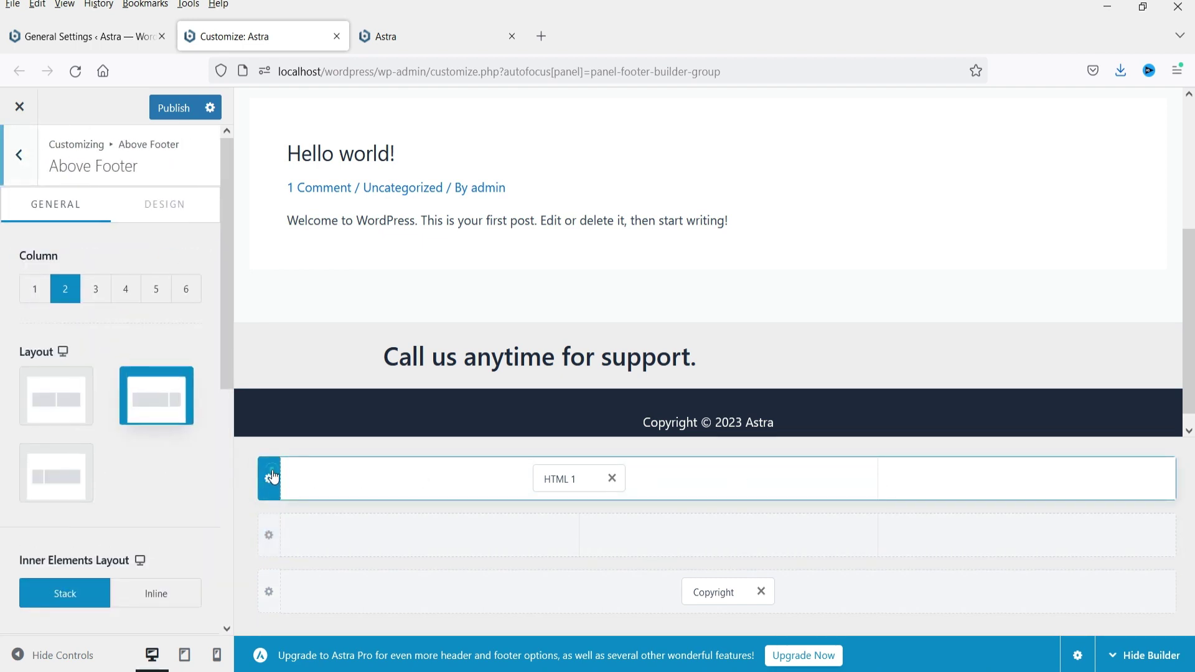
Set the Above Footer row background to the blue palette colour and reopen HTML 1
left_click(159, 209)
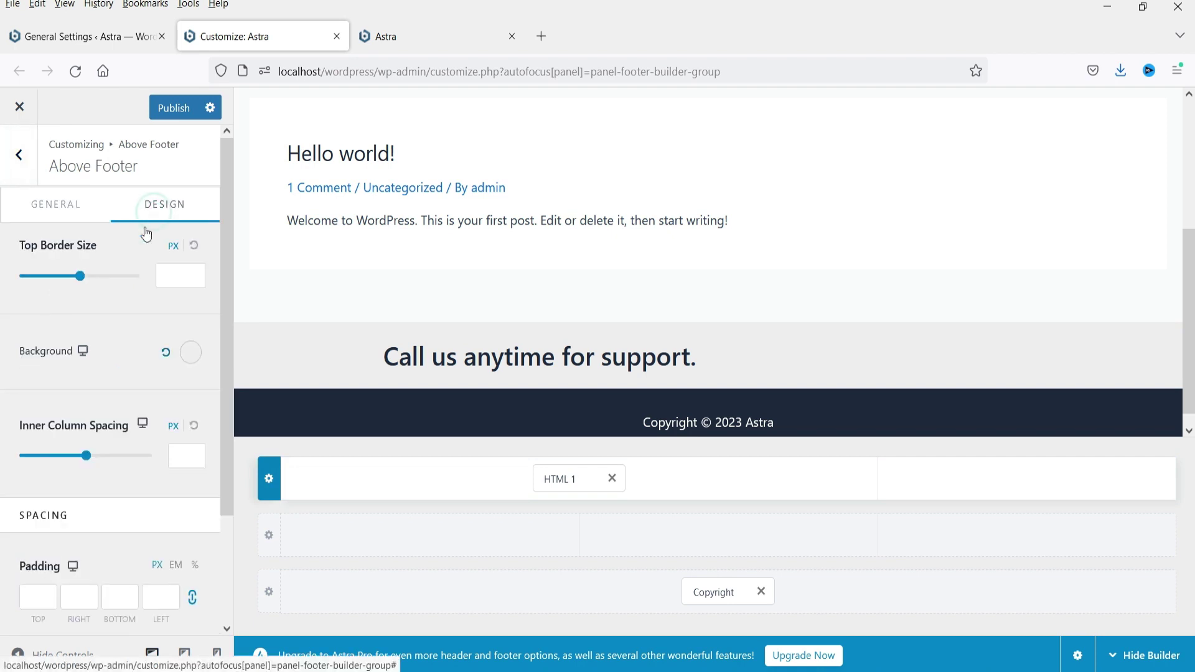
left_click(191, 354)
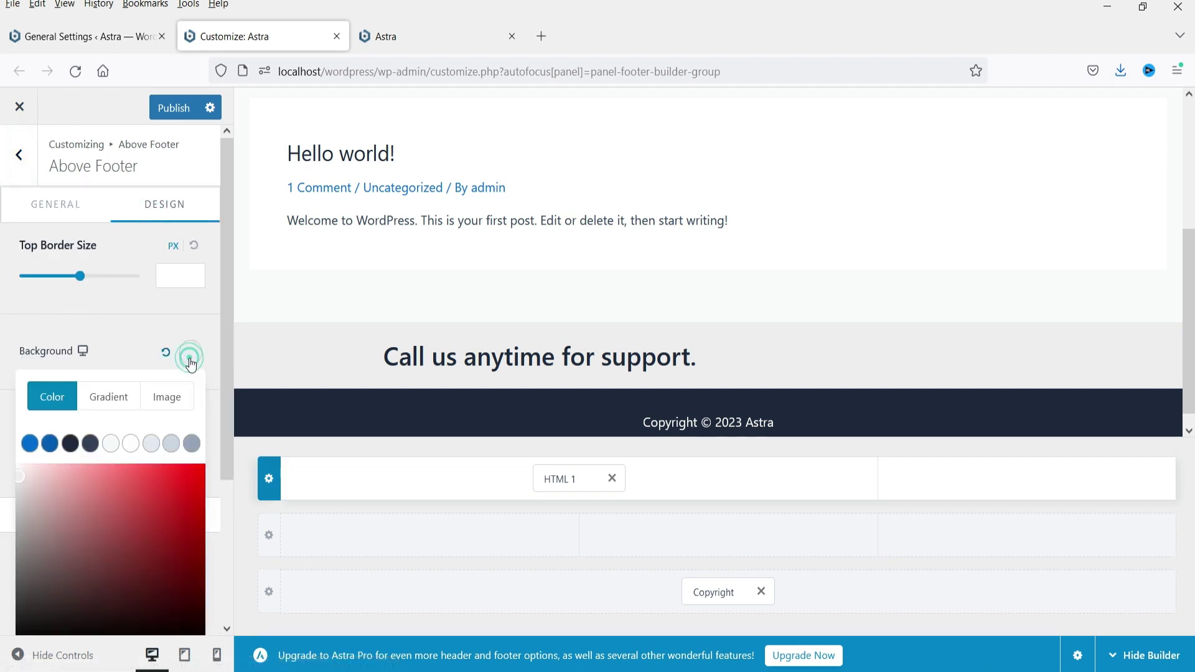
left_click(50, 443)
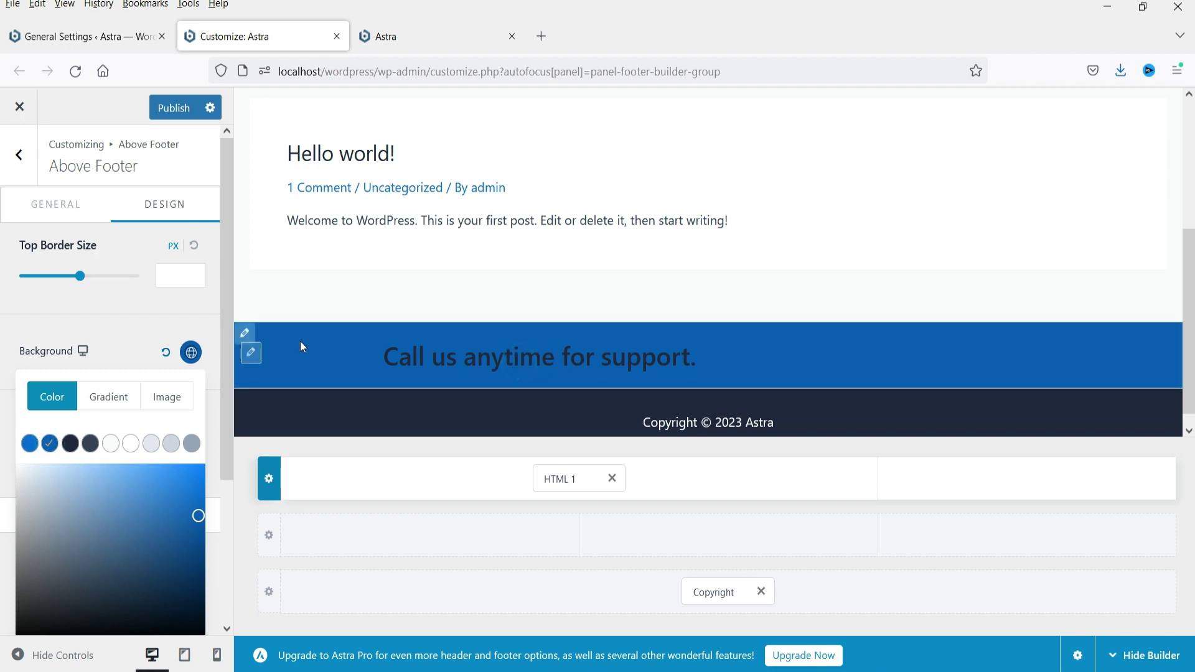
left_click(563, 481)
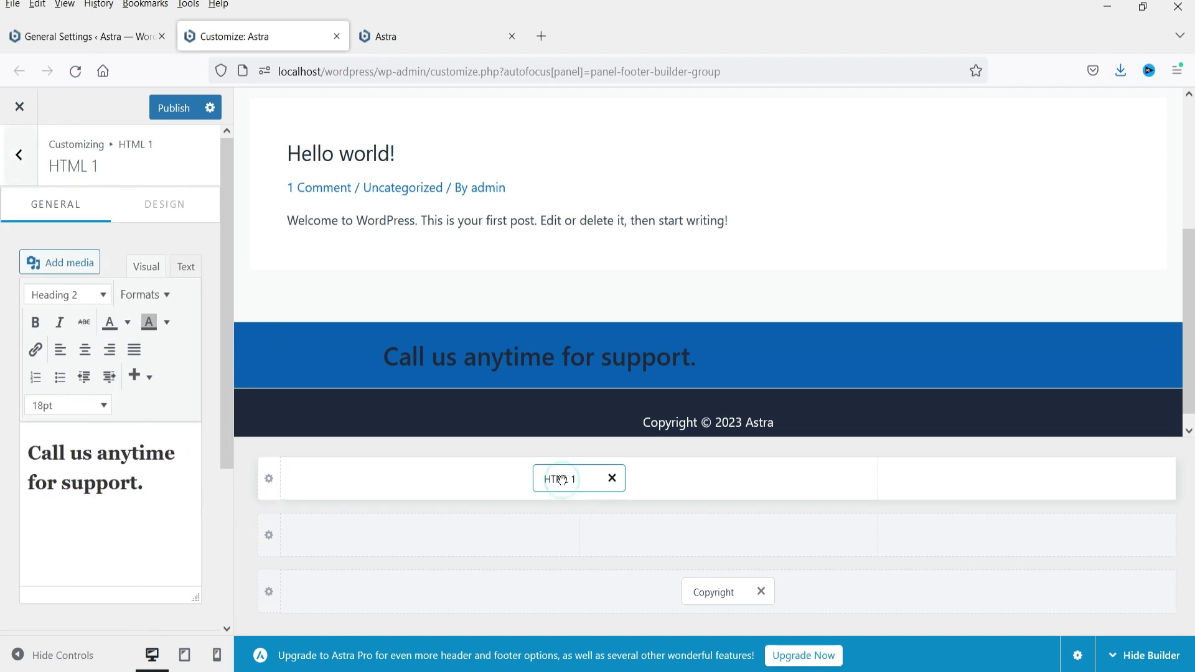
Set the support text colour to white
left_click(154, 206)
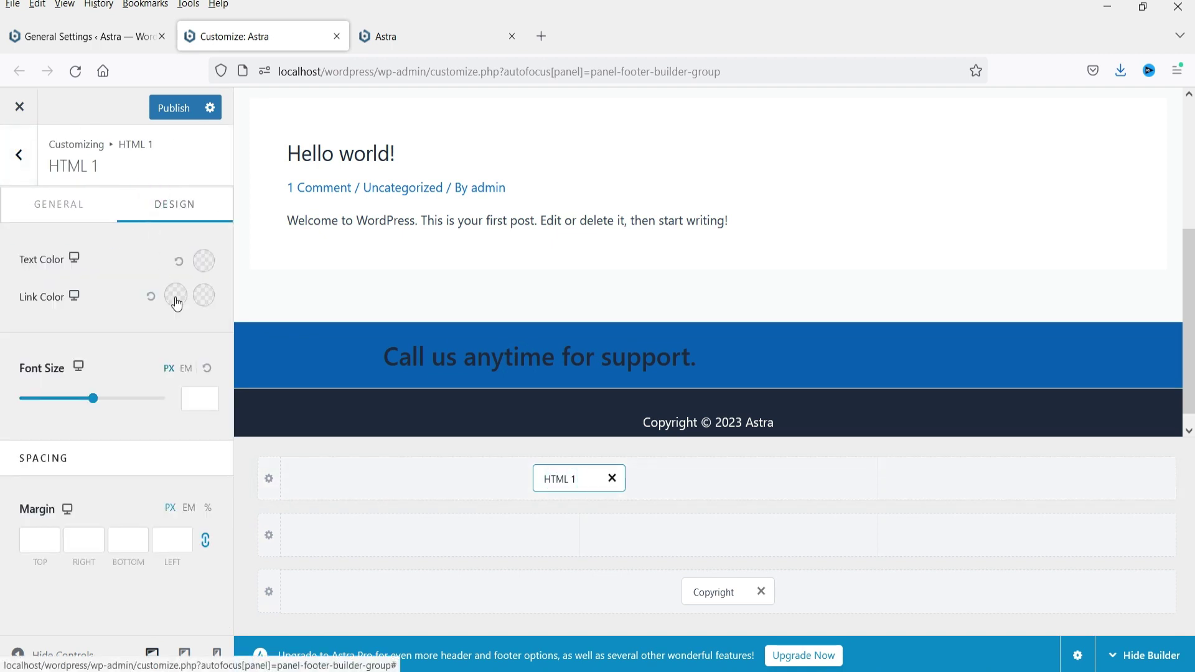
left_click(199, 265)
left_click(130, 299)
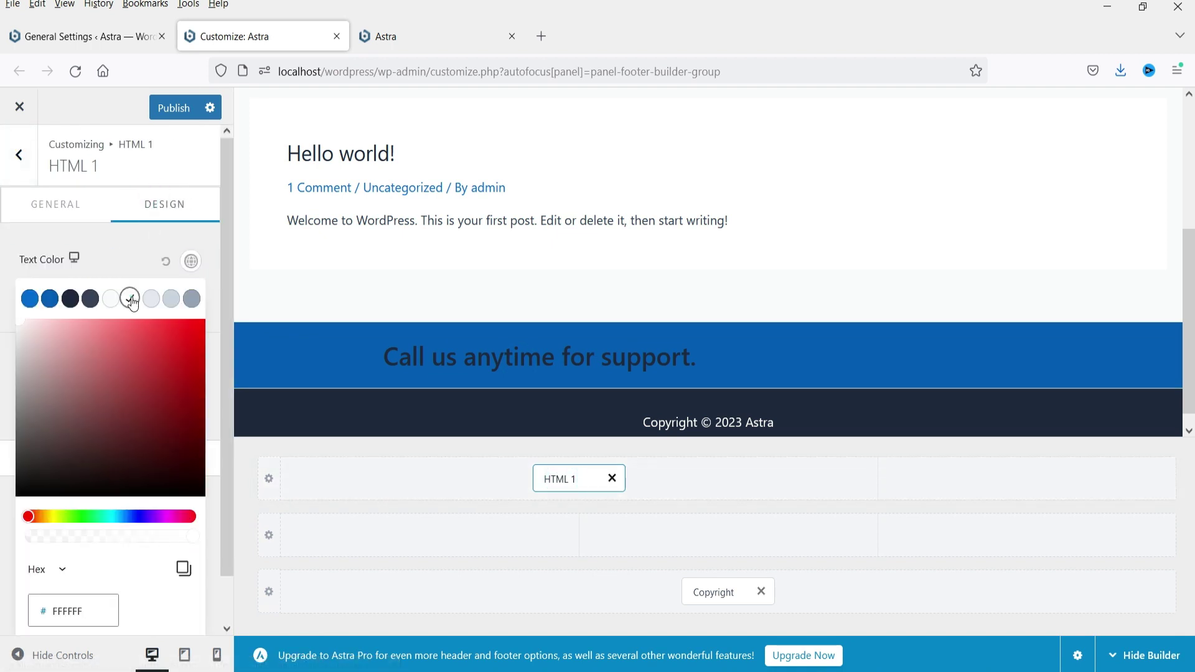
left_click(111, 276)
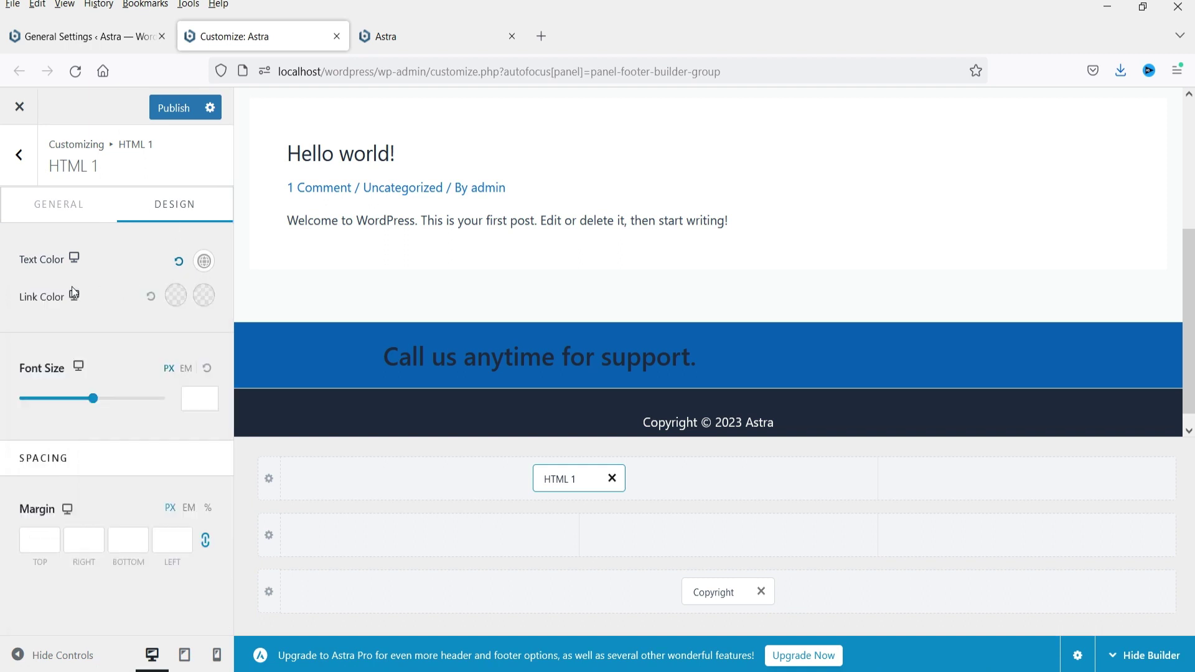
Change 'Call us anytime for support.' from a heading to a paragraph
left_click(72, 204)
left_click(129, 484)
triple_click(164, 489)
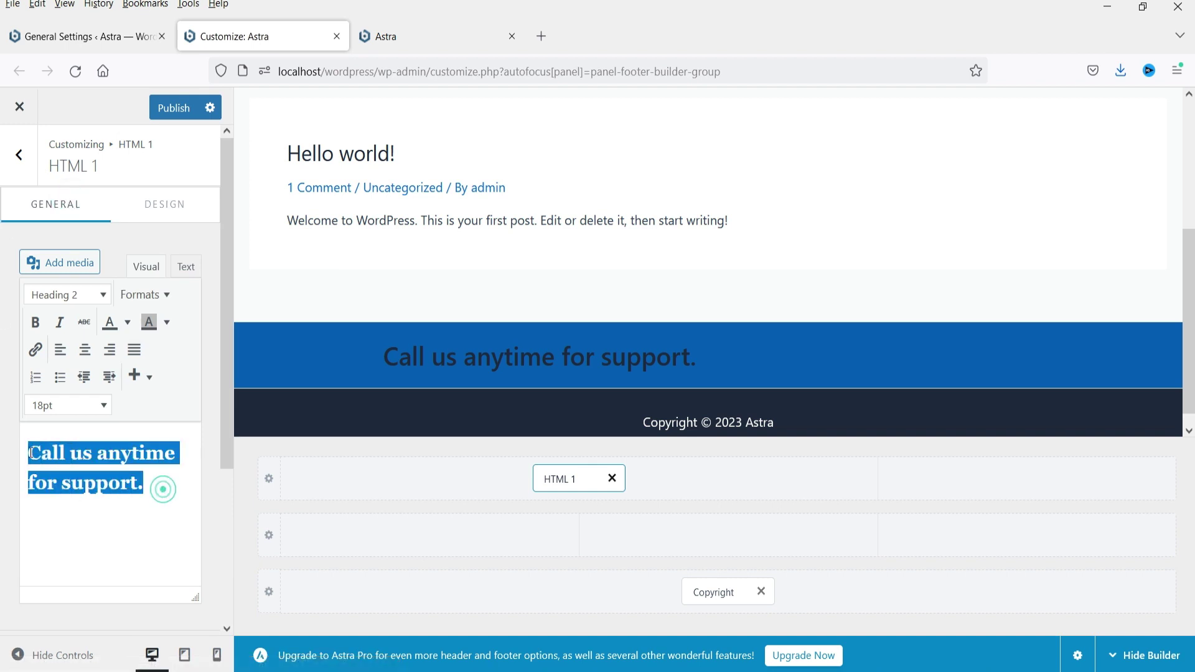
left_click(81, 301)
left_click(79, 324)
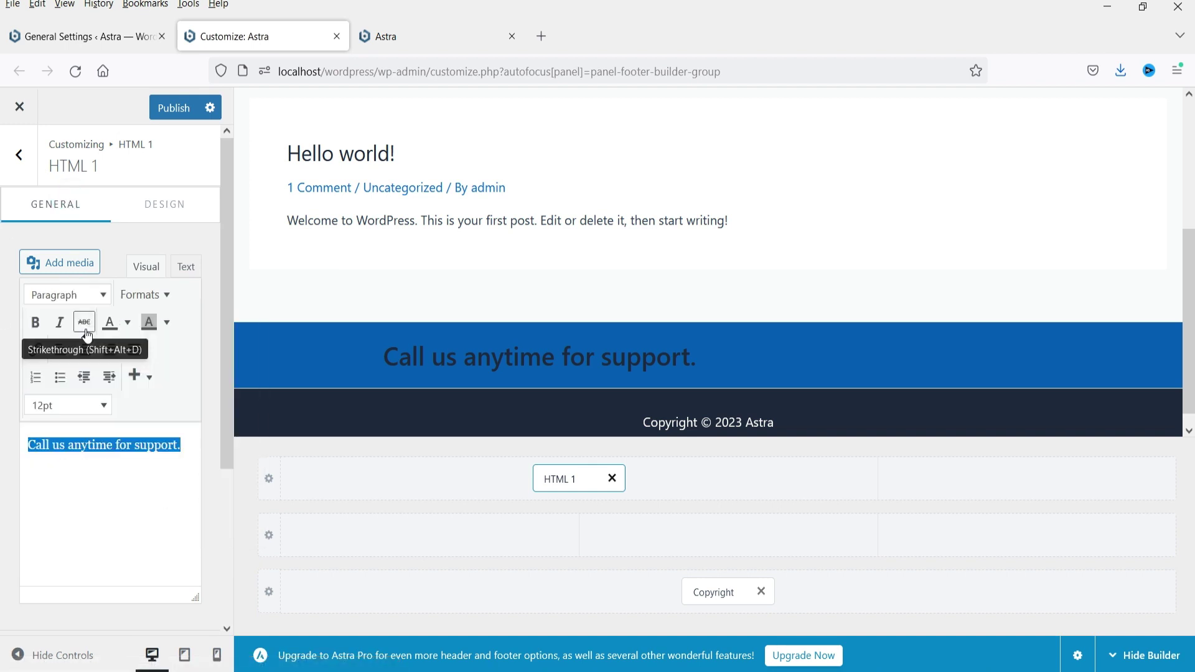
left_click(88, 491)
left_click(154, 444)
Reapply white text colour and set the support text font size to 39 px
left_click(156, 205)
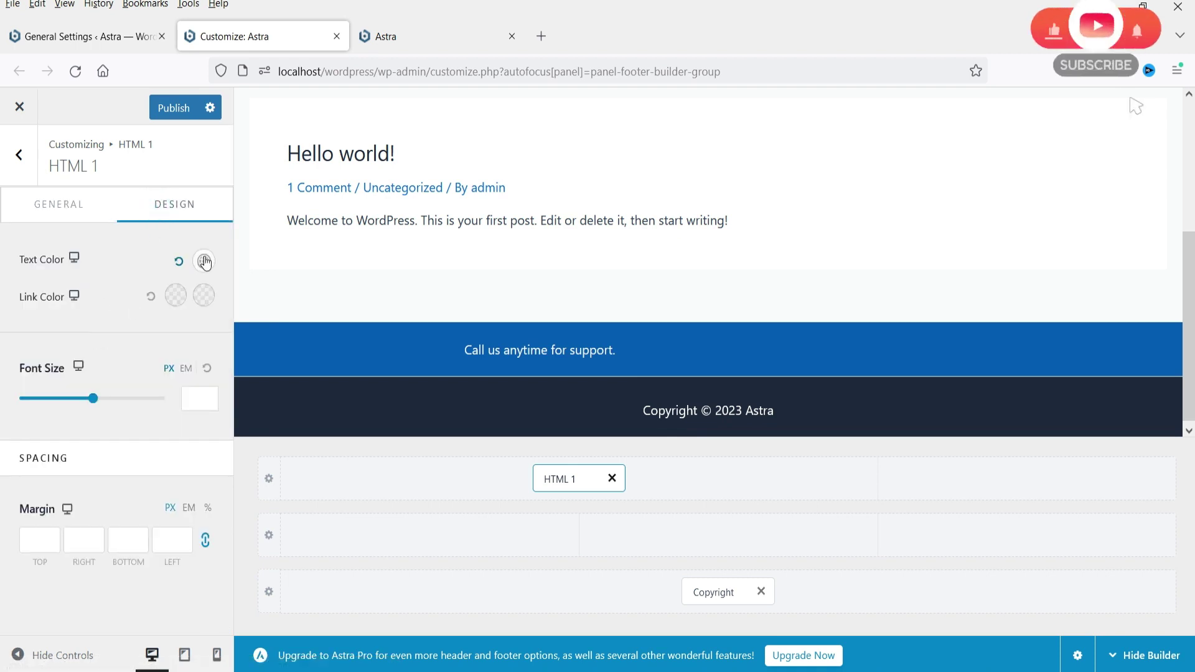
left_click(204, 261)
left_click(129, 299)
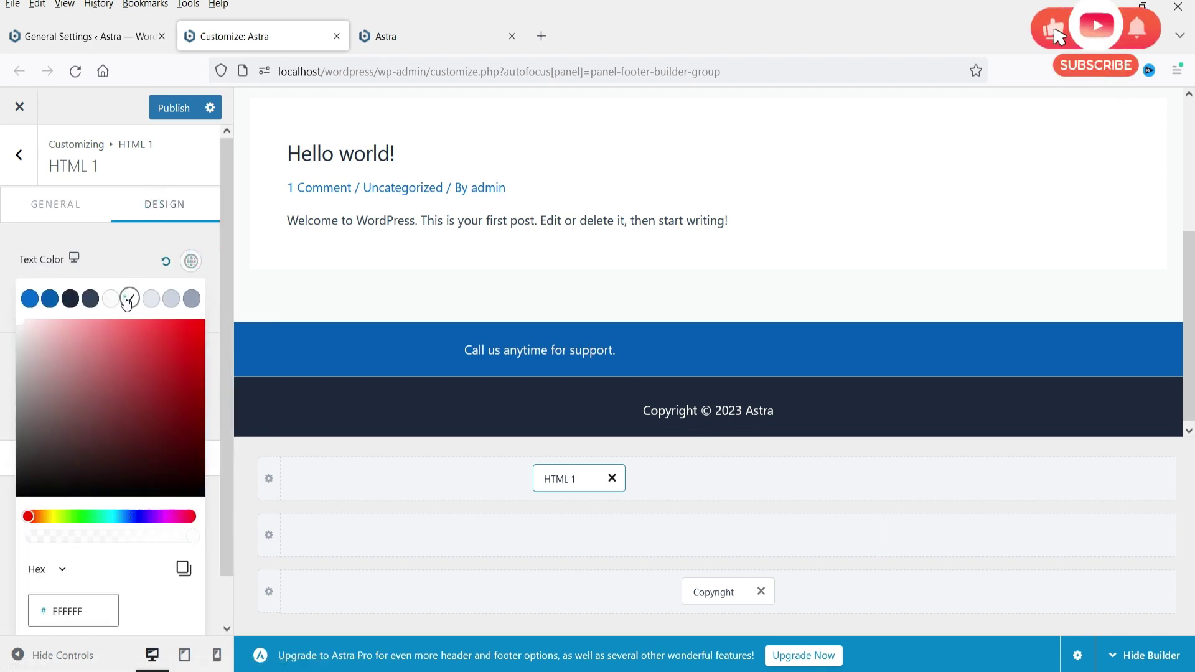
left_click(117, 261)
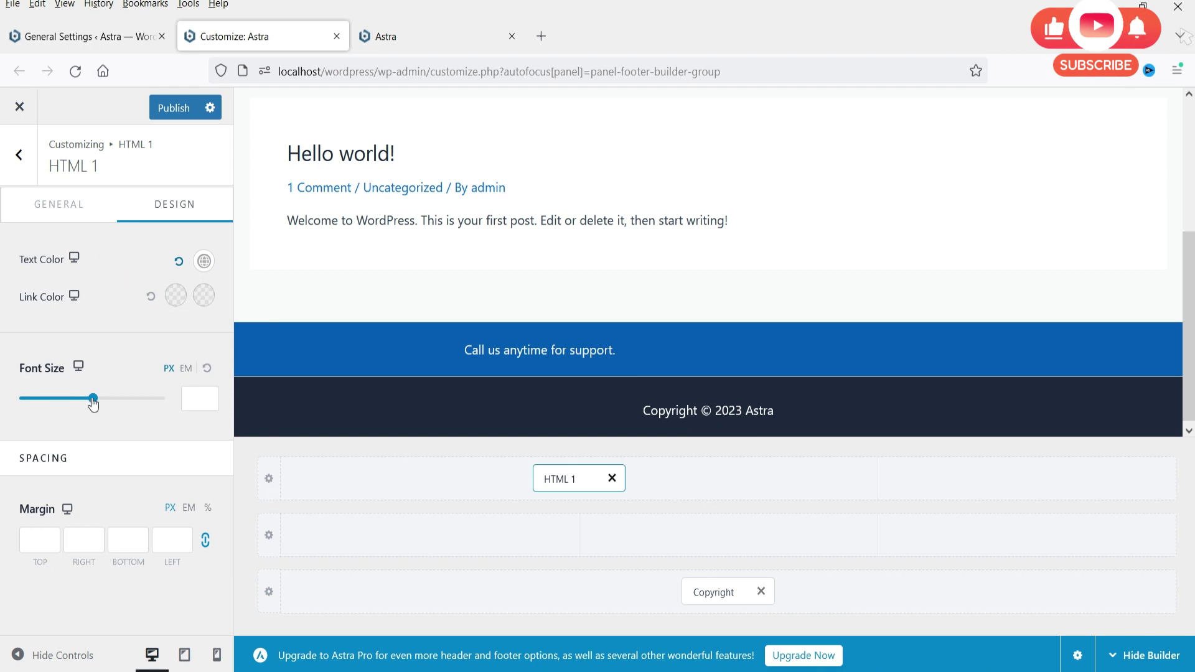
mouse_move(93, 402)
left_mouse_down()
mouse_move(109, 401)
mouse_move(79, 407)
left_mouse_up()
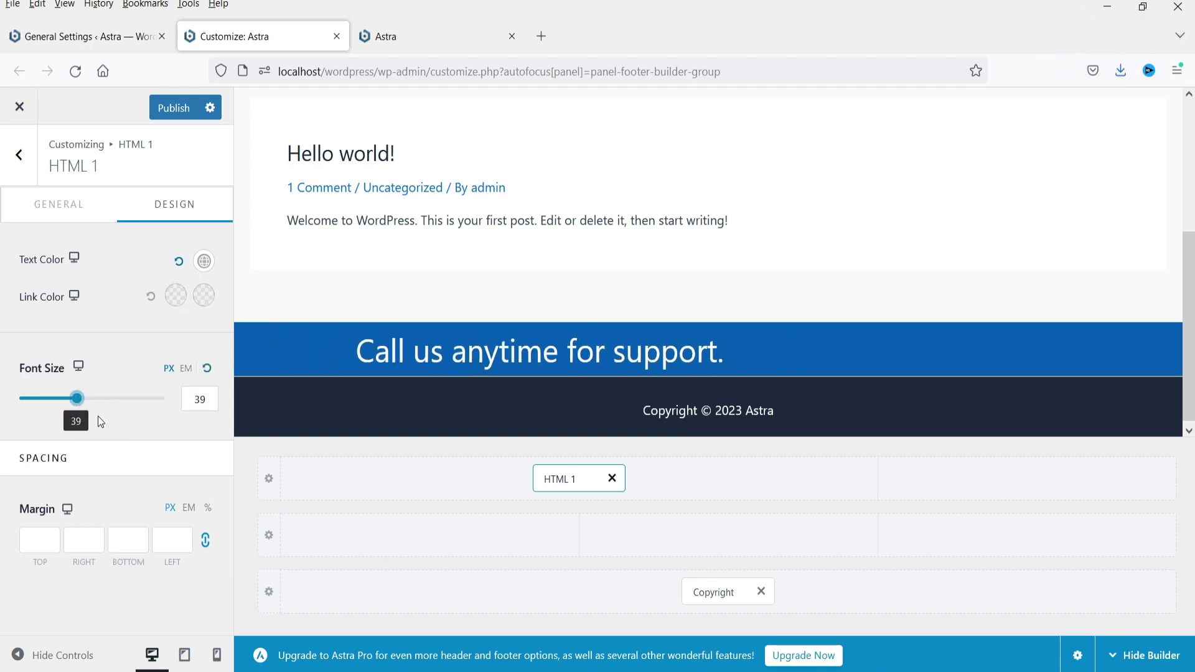
left_click(269, 480)
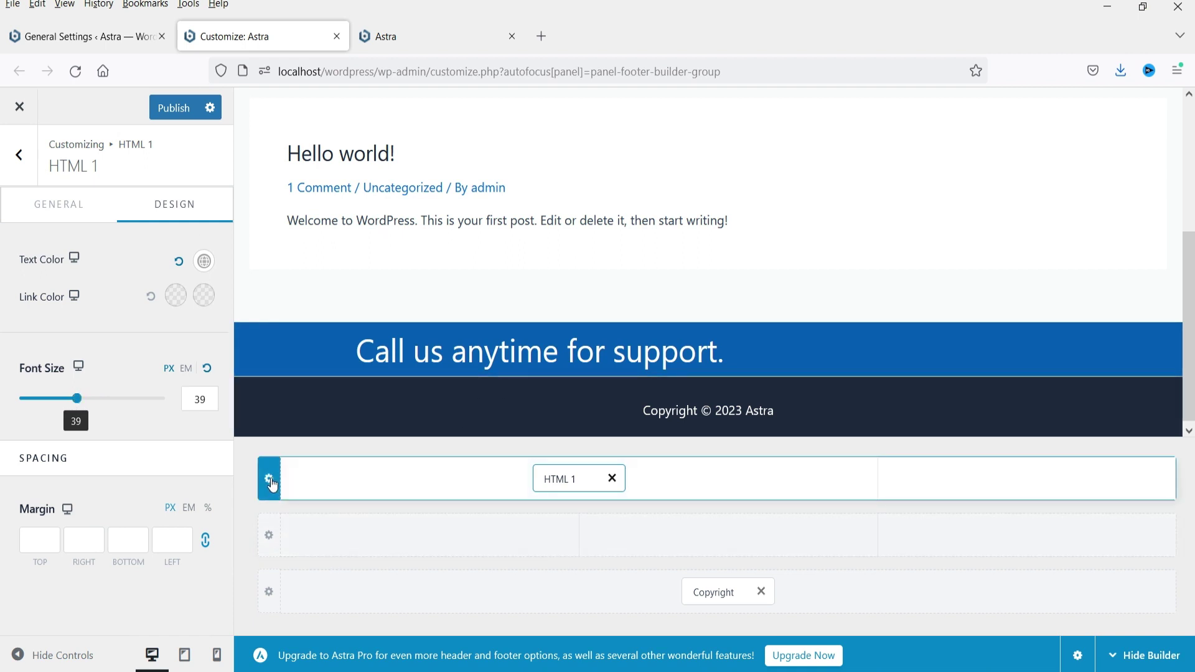
Unlink the Above Footer padding and set top and bottom padding to 60 px
left_click(164, 208)
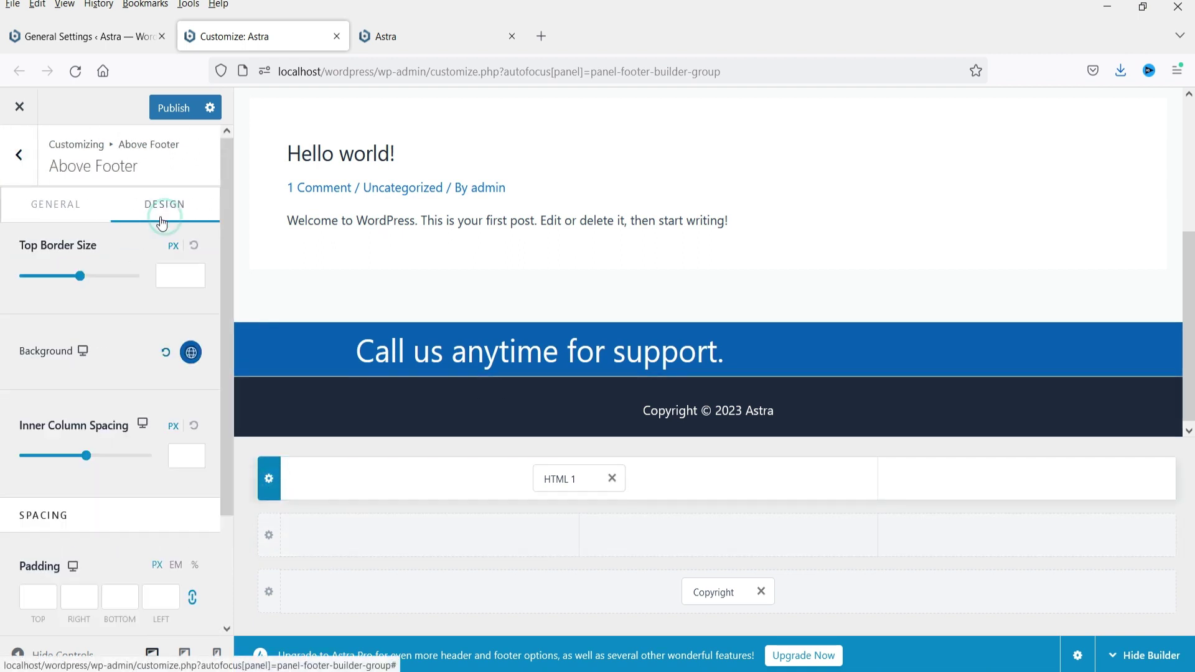
scroll(123, 496, "down", 2)
left_click(38, 461)
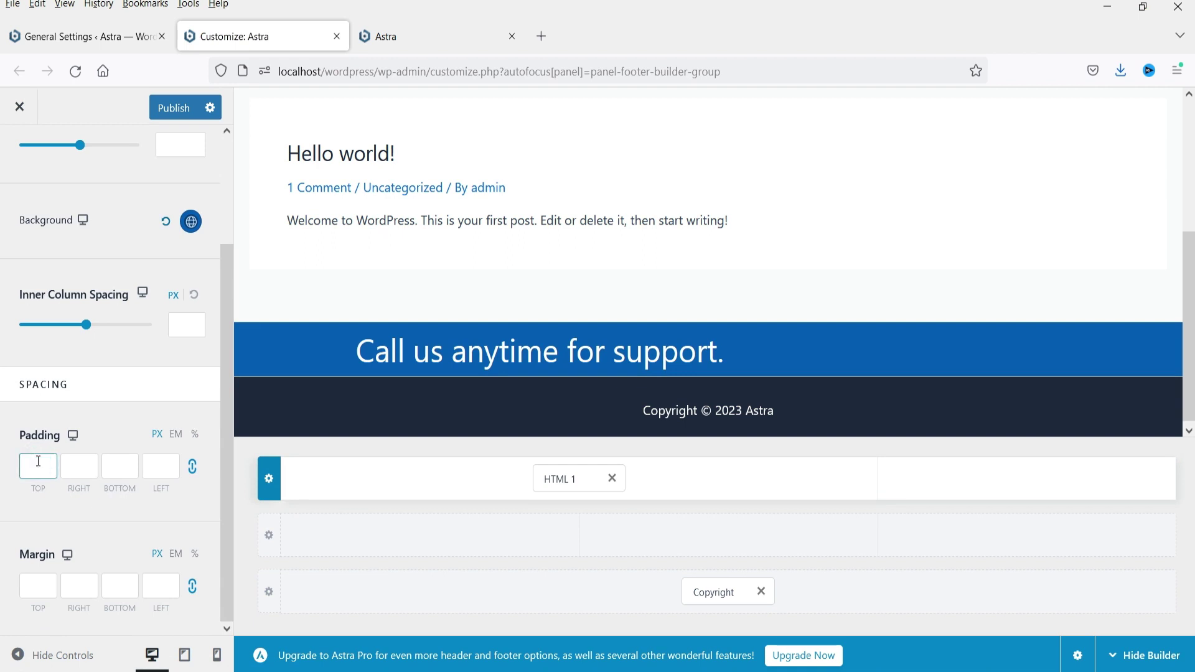
left_click(193, 468)
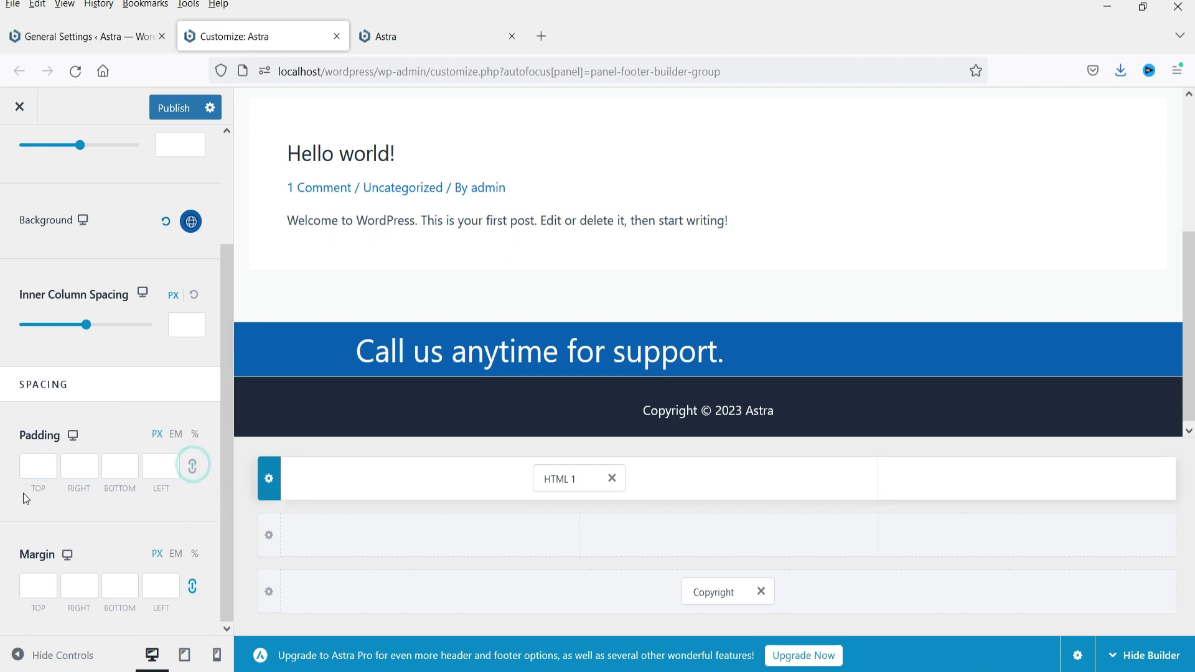
left_click(40, 465)
type("30")
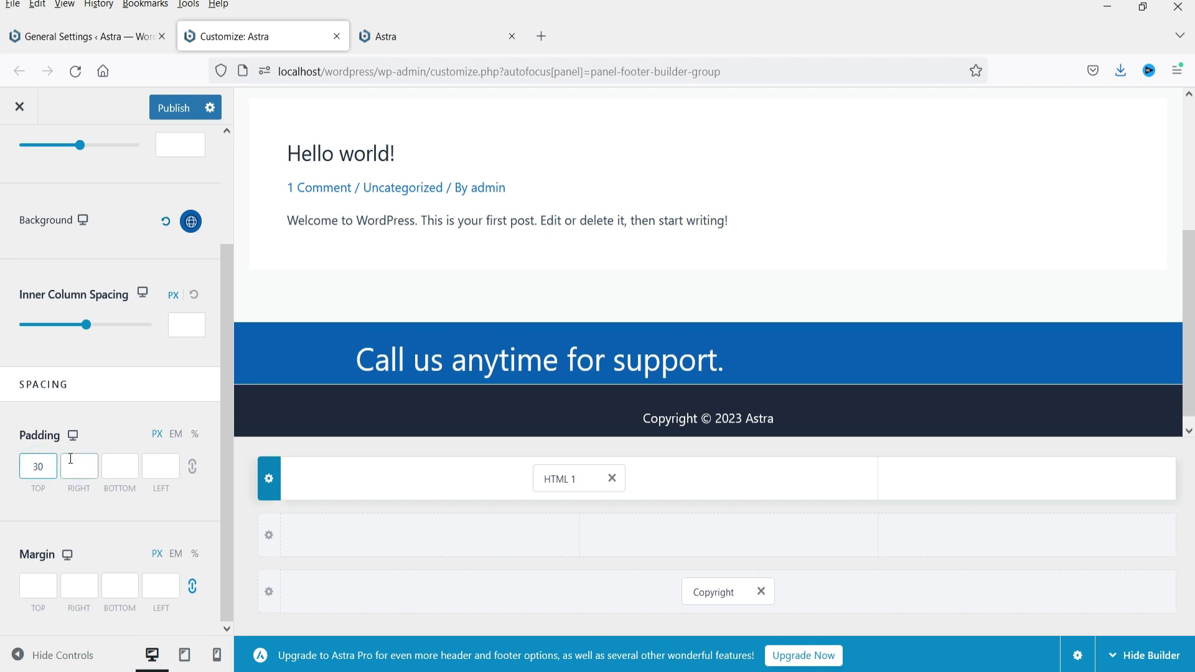
type("60")
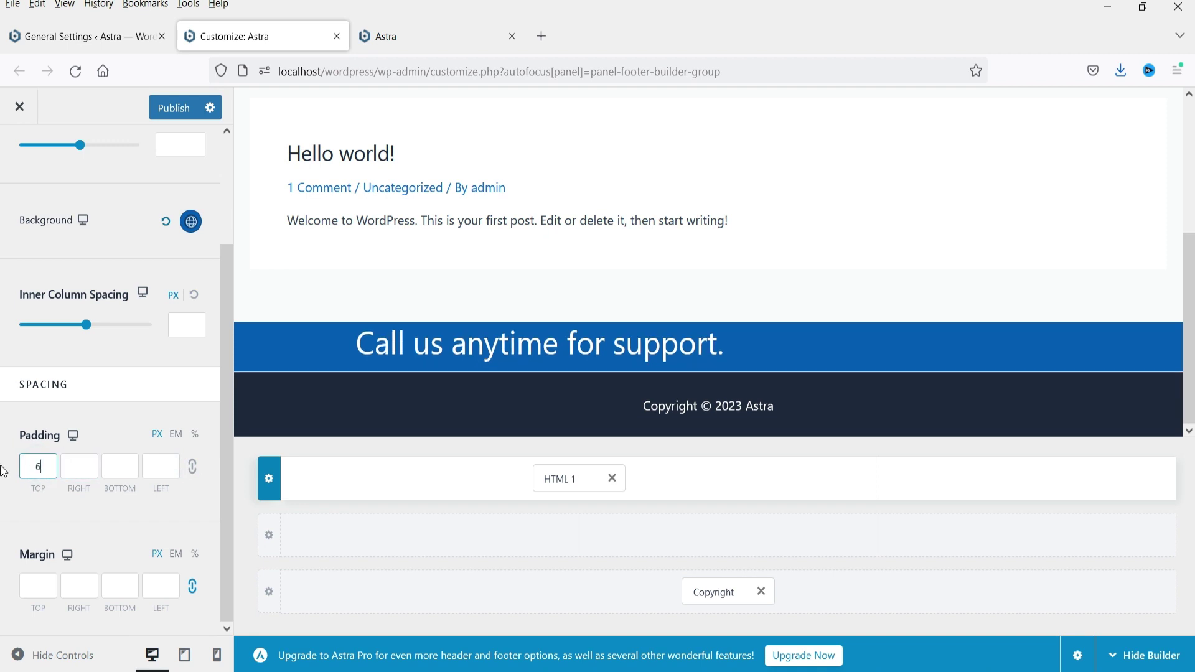
left_click(127, 466)
type("60")
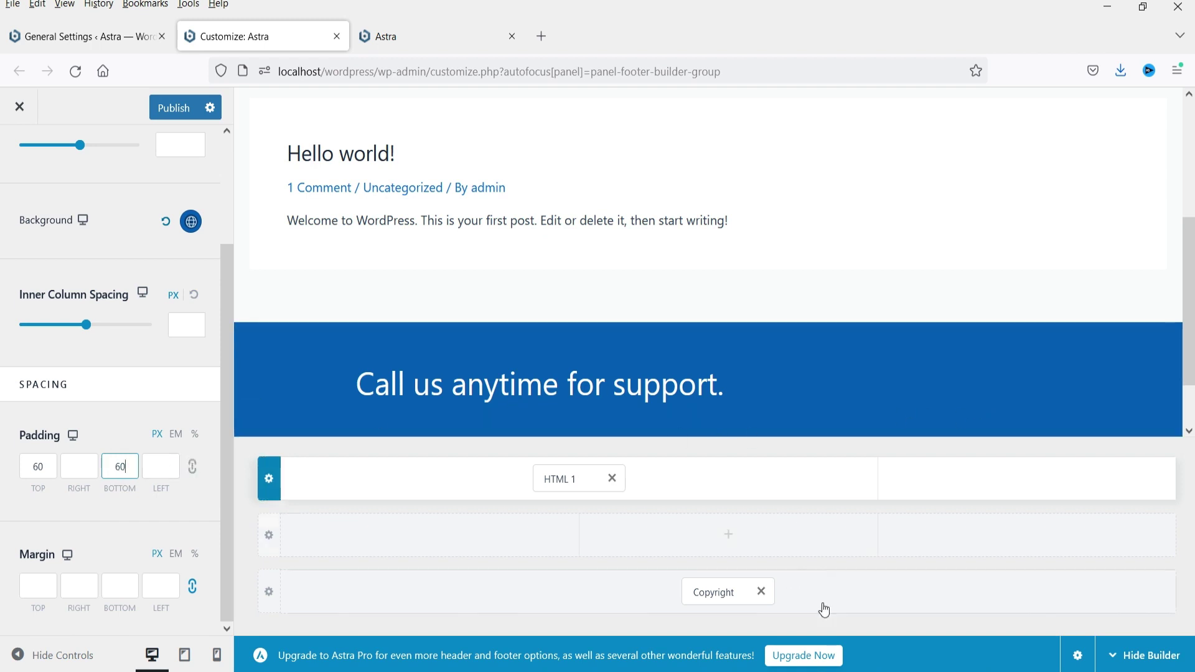
Add a Social Icons element to the support row's right column
left_click(1027, 478)
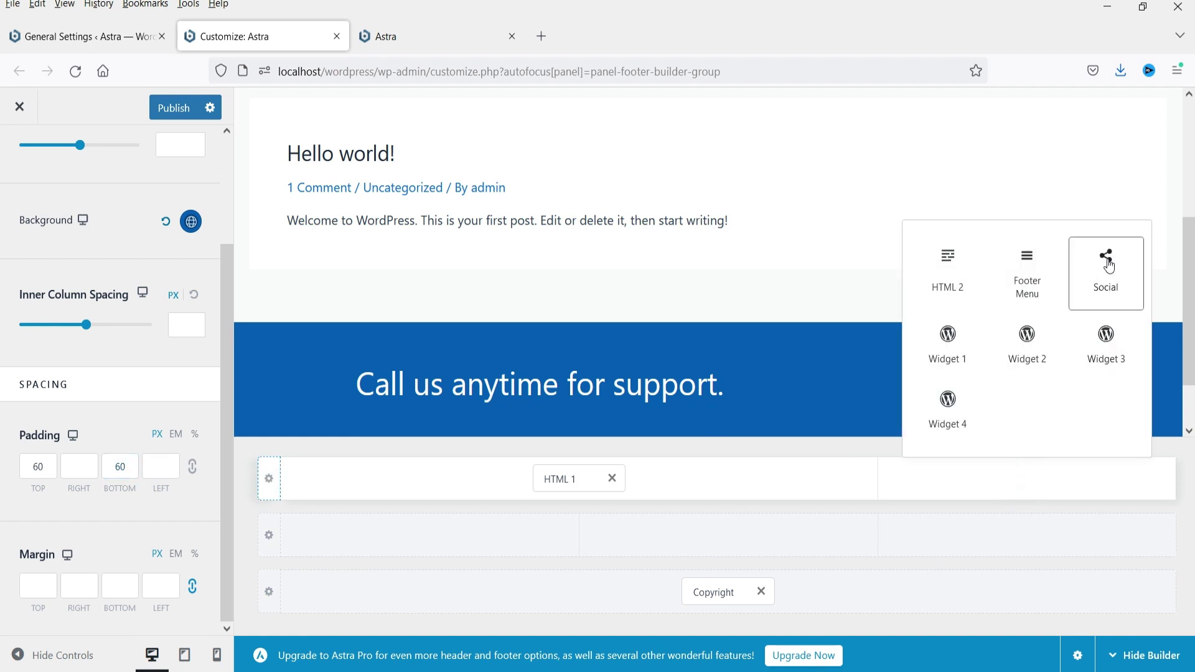
left_click(1027, 482)
left_click(1028, 479)
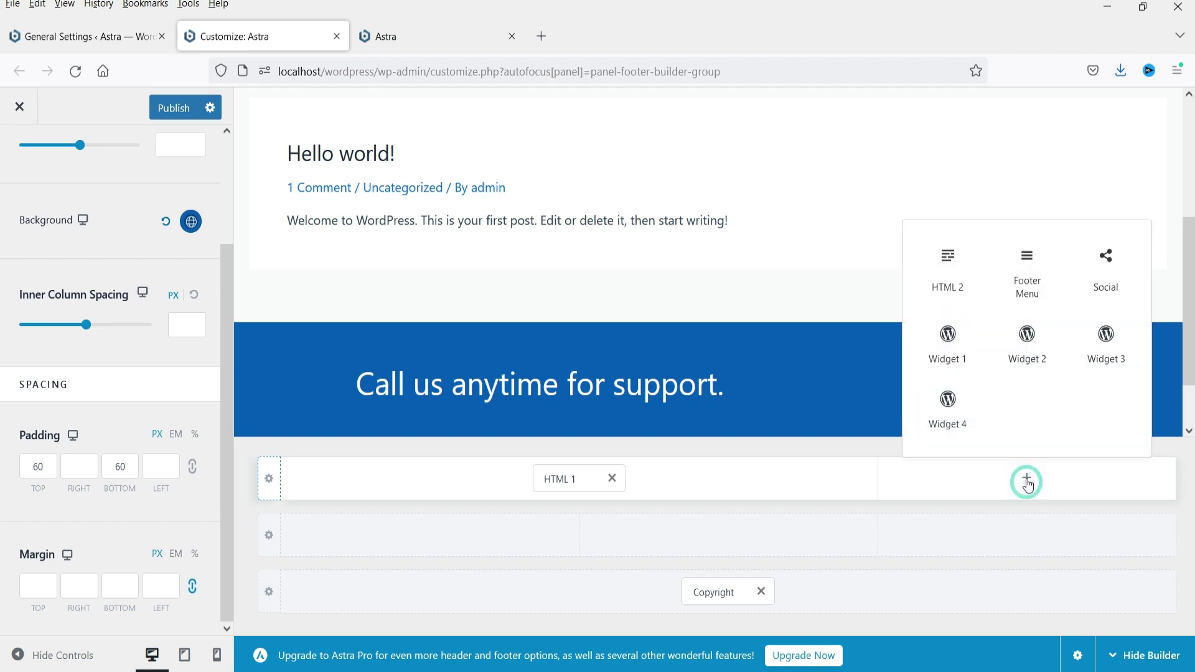
left_click(1106, 273)
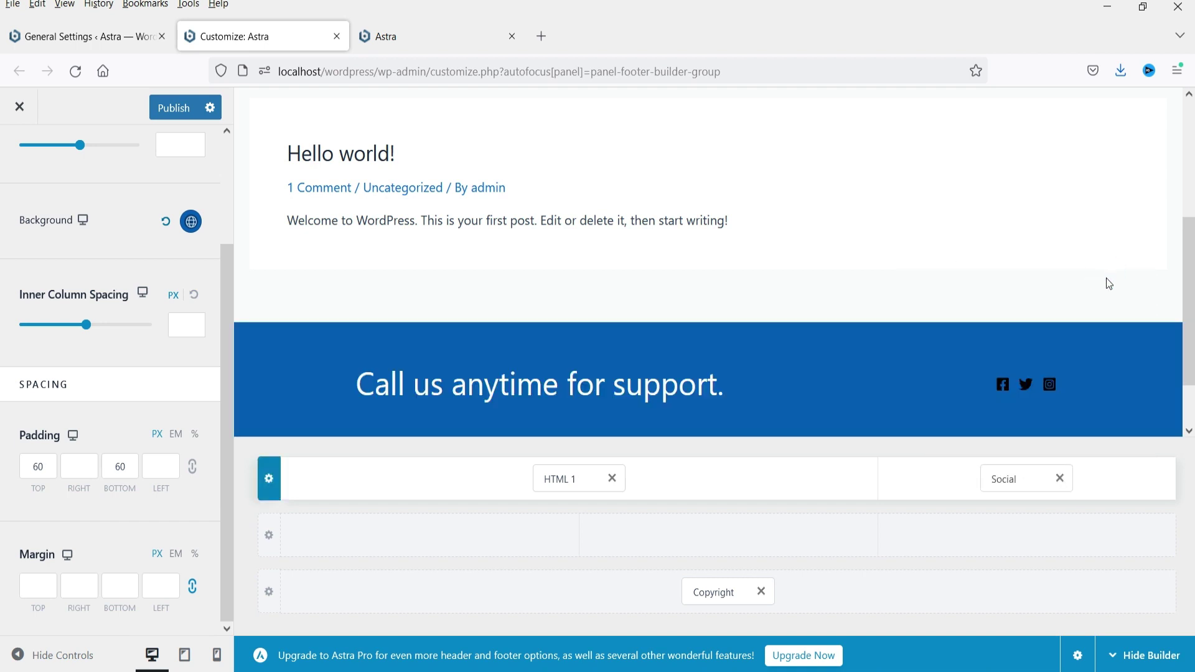
left_click(1007, 480)
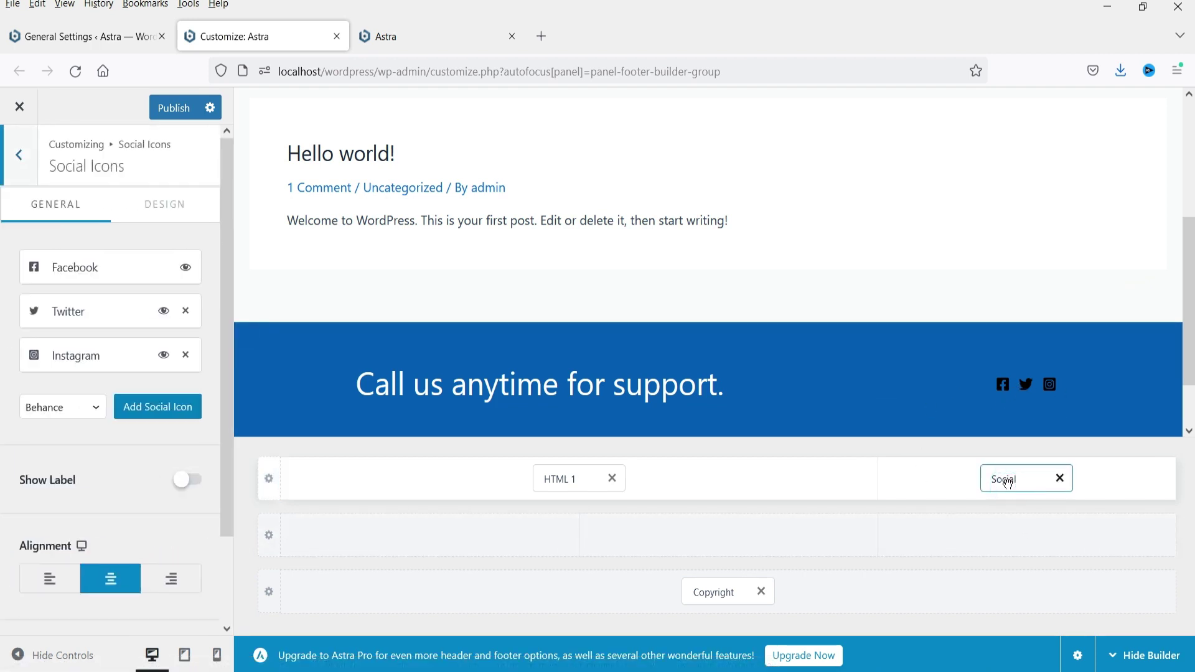
left_click(77, 276)
left_click(76, 378)
type("https://facebook.com")
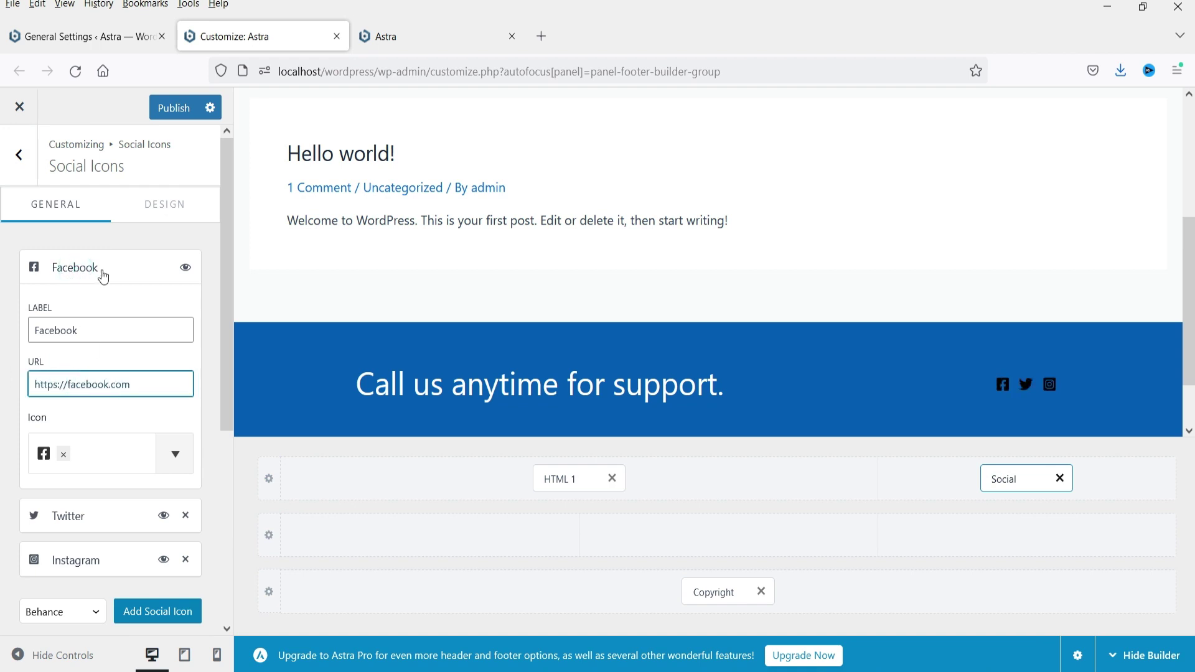
left_click(103, 277)
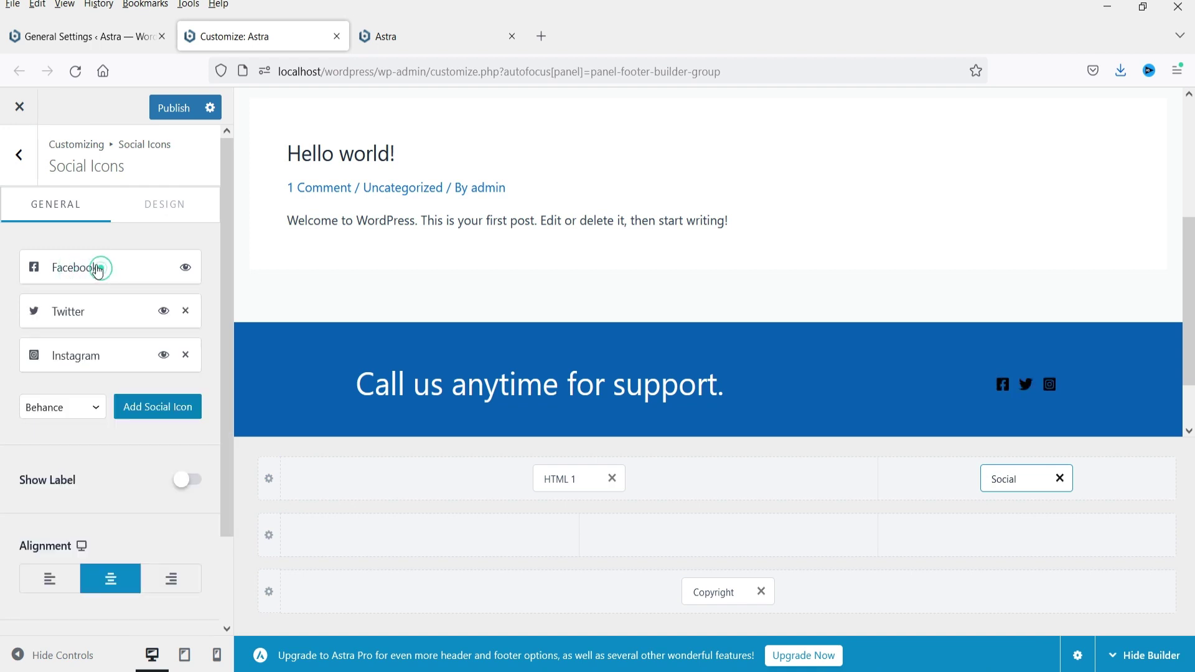
left_click(95, 313)
left_click(72, 422)
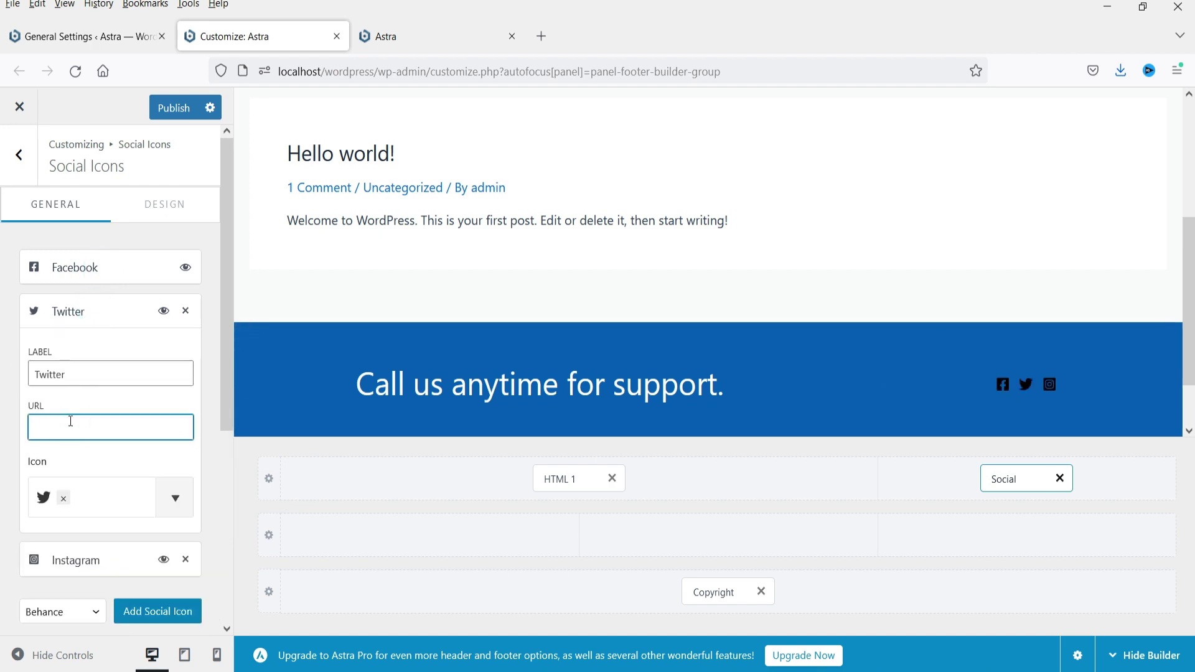
left_click(65, 312)
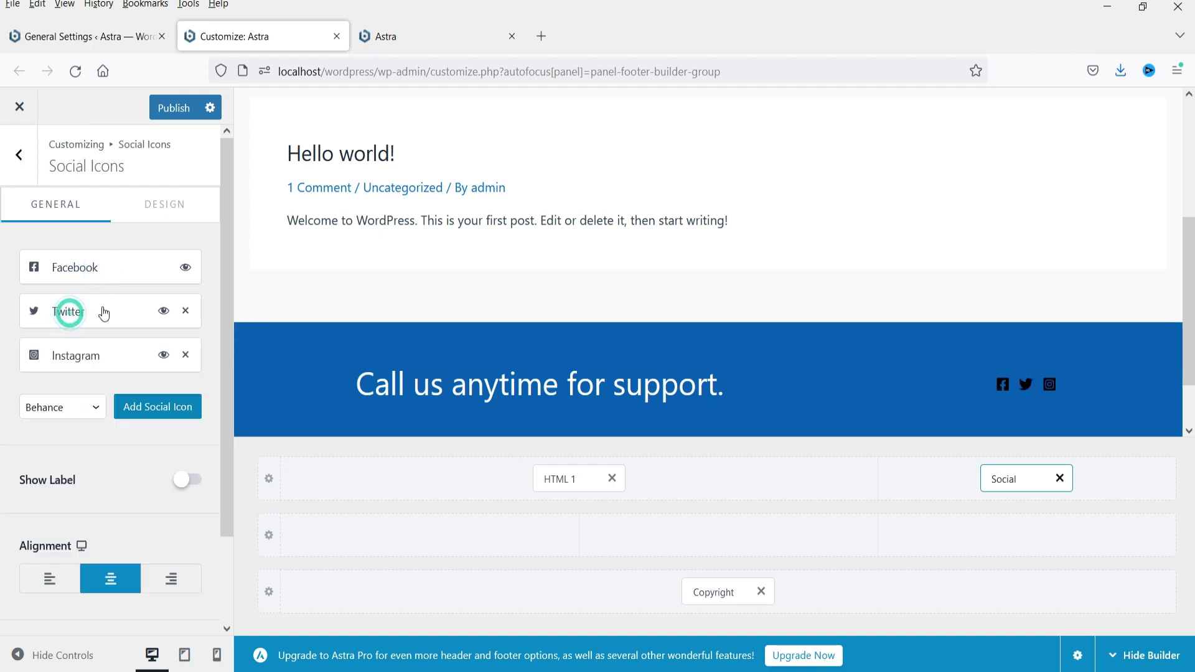
Make the social icons white, 30 px in size, with 20 px spacing
left_click(164, 206)
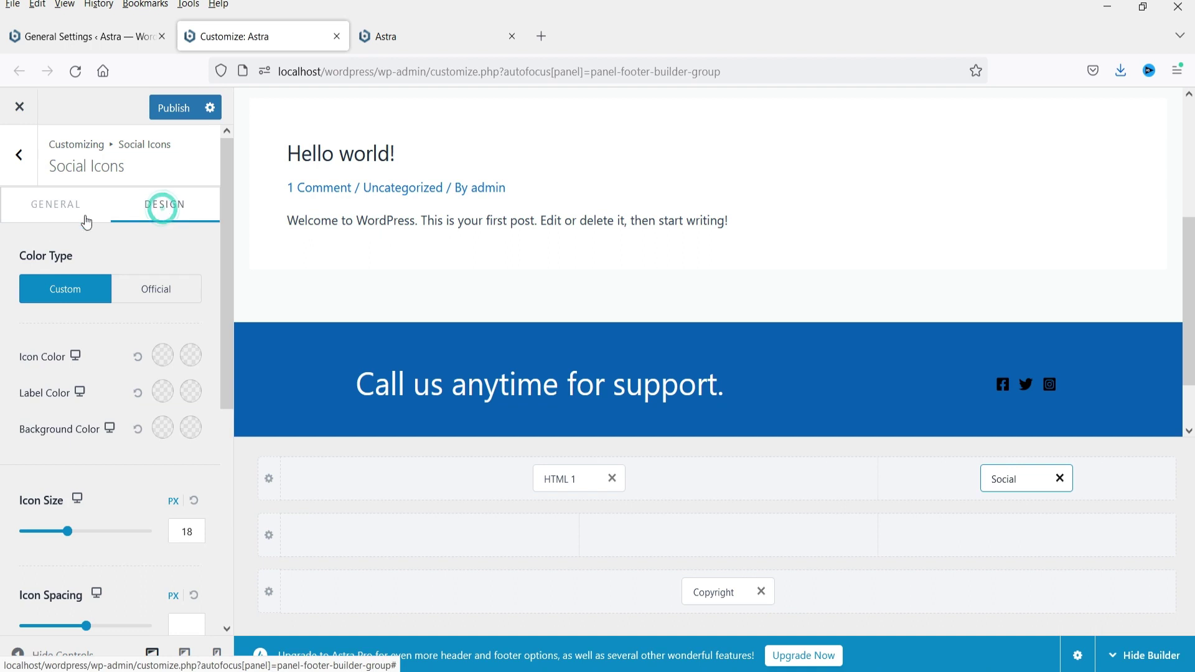
left_click(163, 357)
left_click(128, 392)
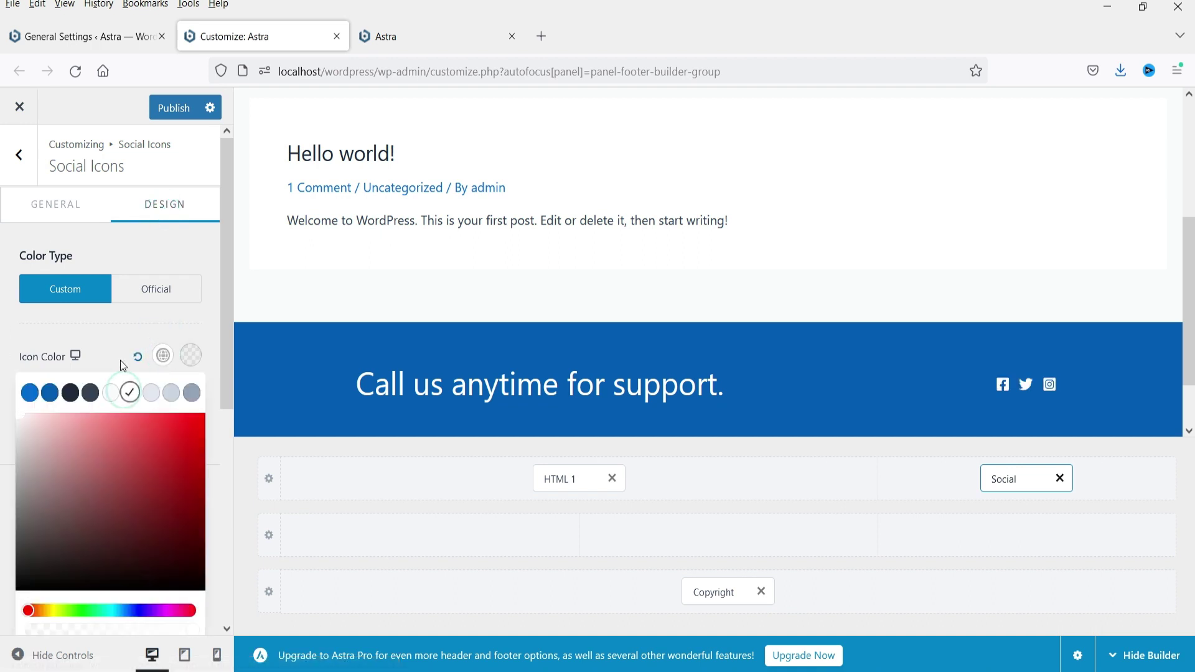
left_click(115, 339)
double_click(186, 532)
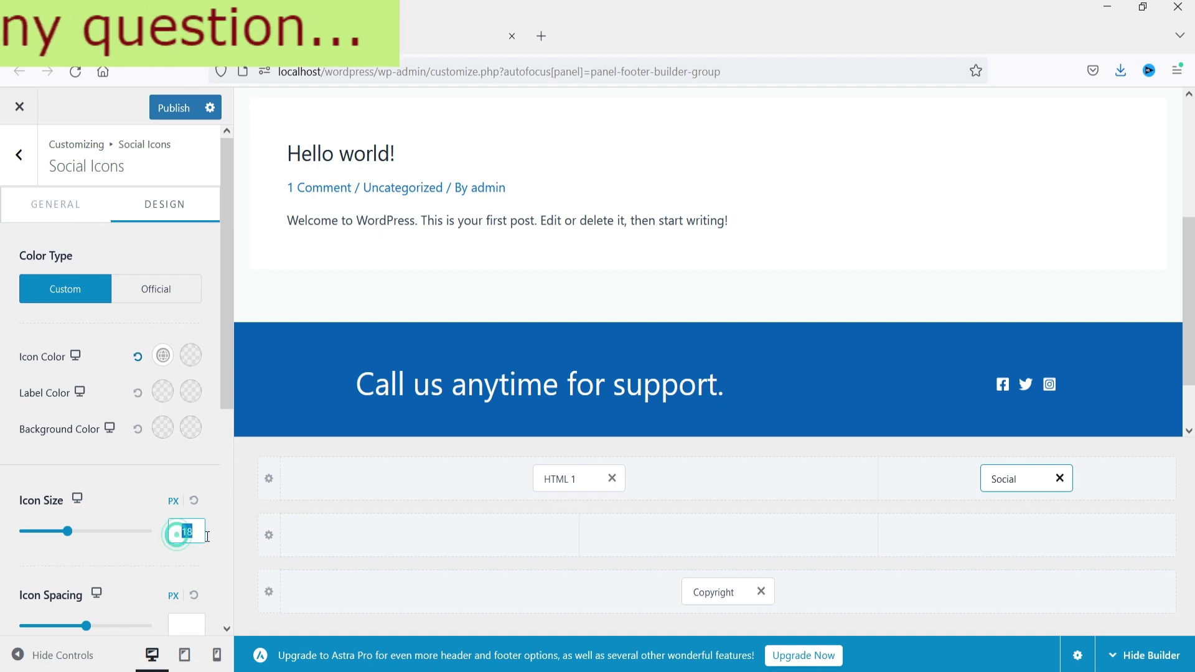
type("30")
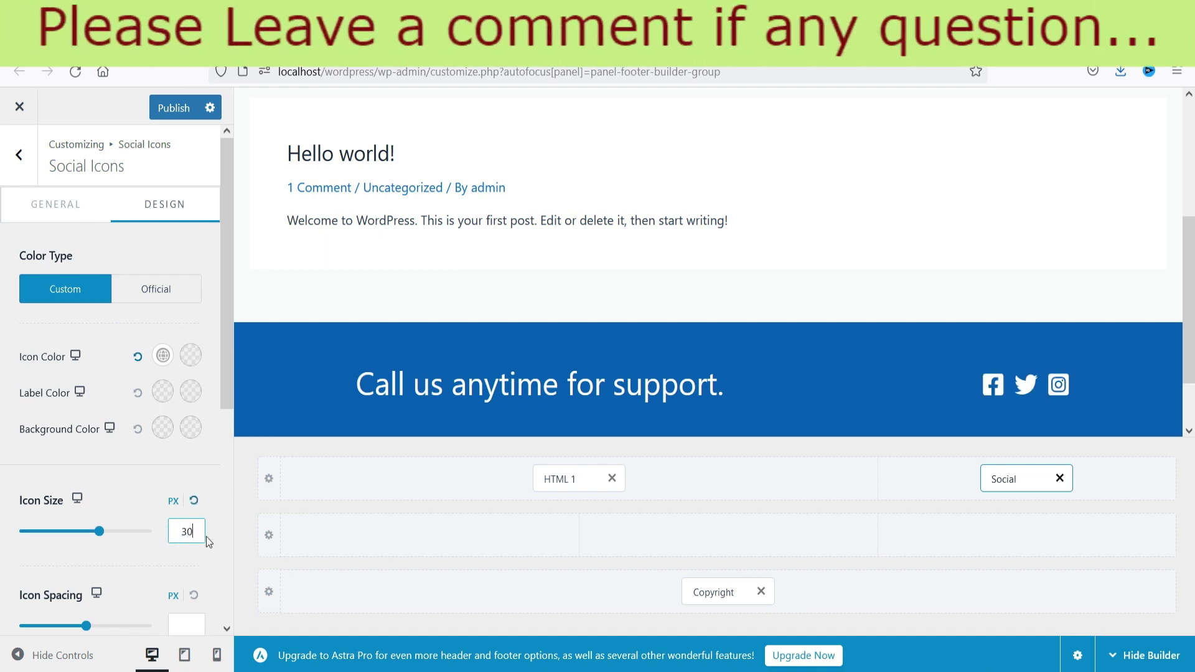
scroll(139, 525, "down", 2)
left_click(185, 537)
type("1")
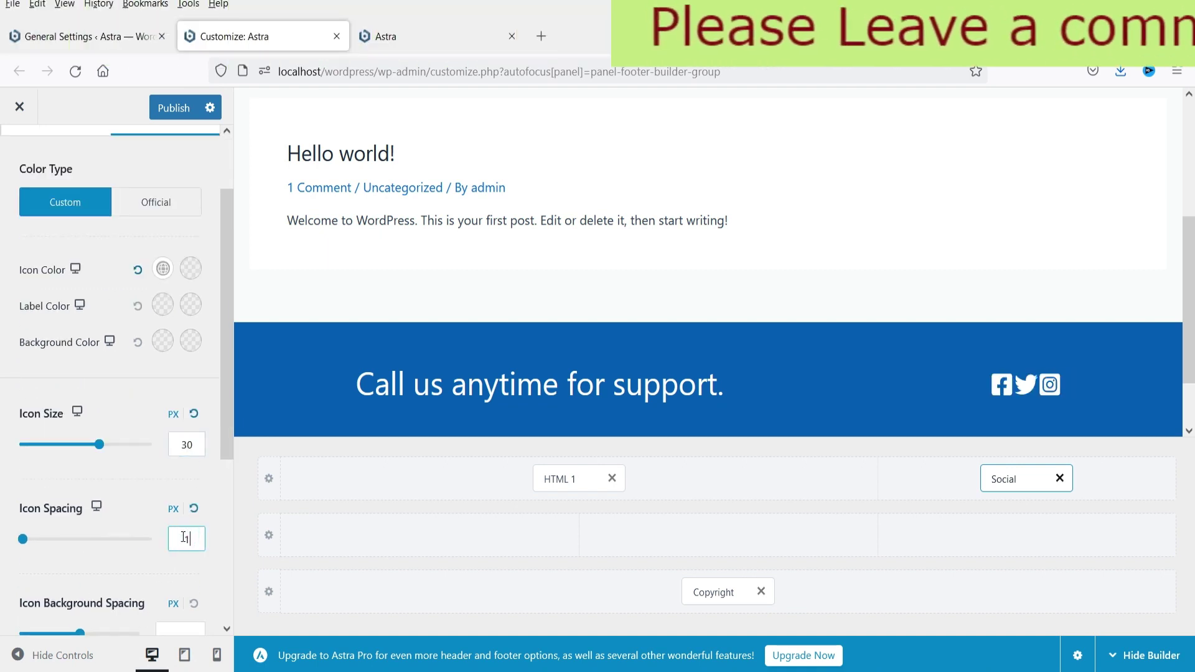
type("0")
double_click(190, 539)
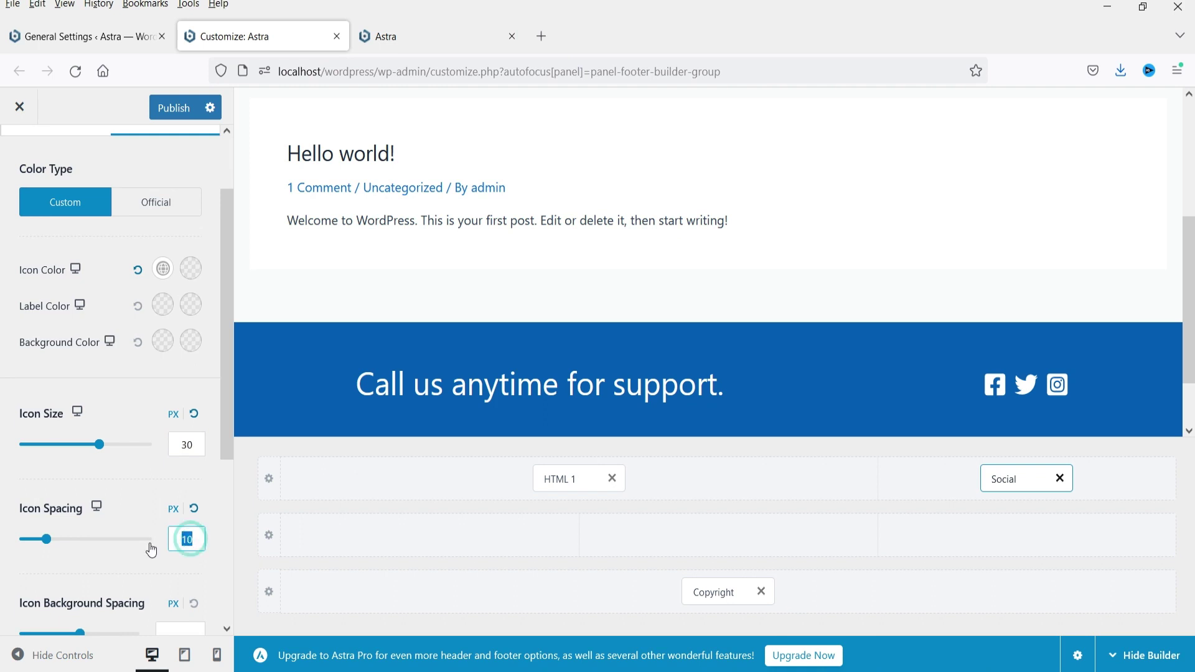
type("20")
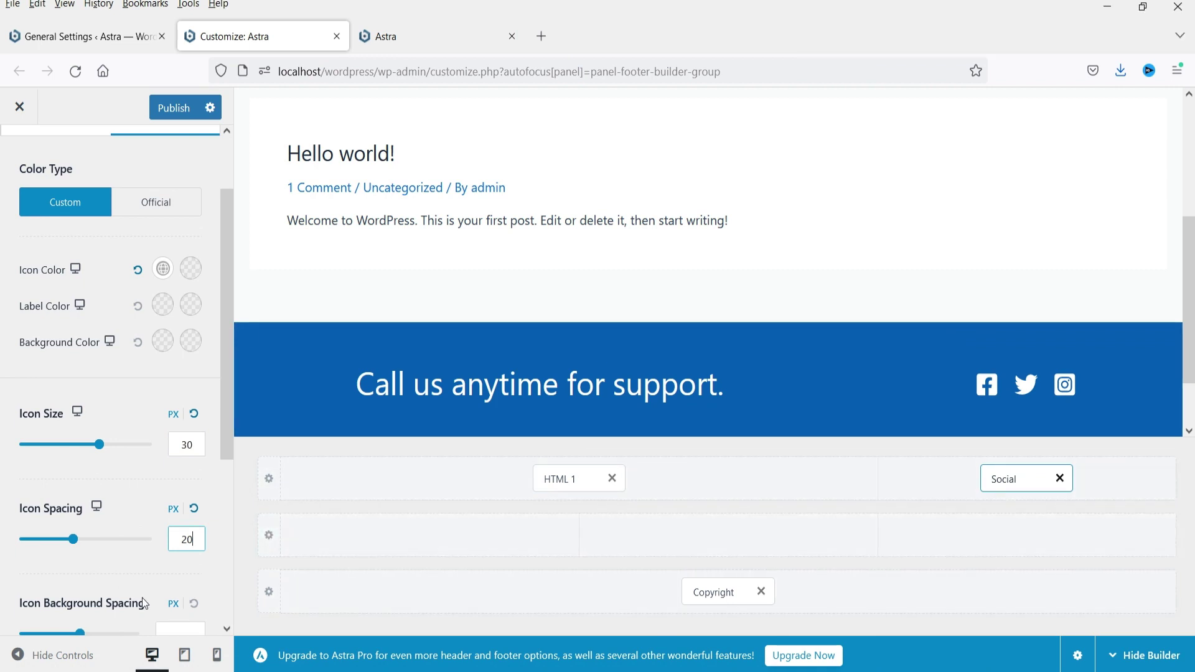
left_click(269, 537)
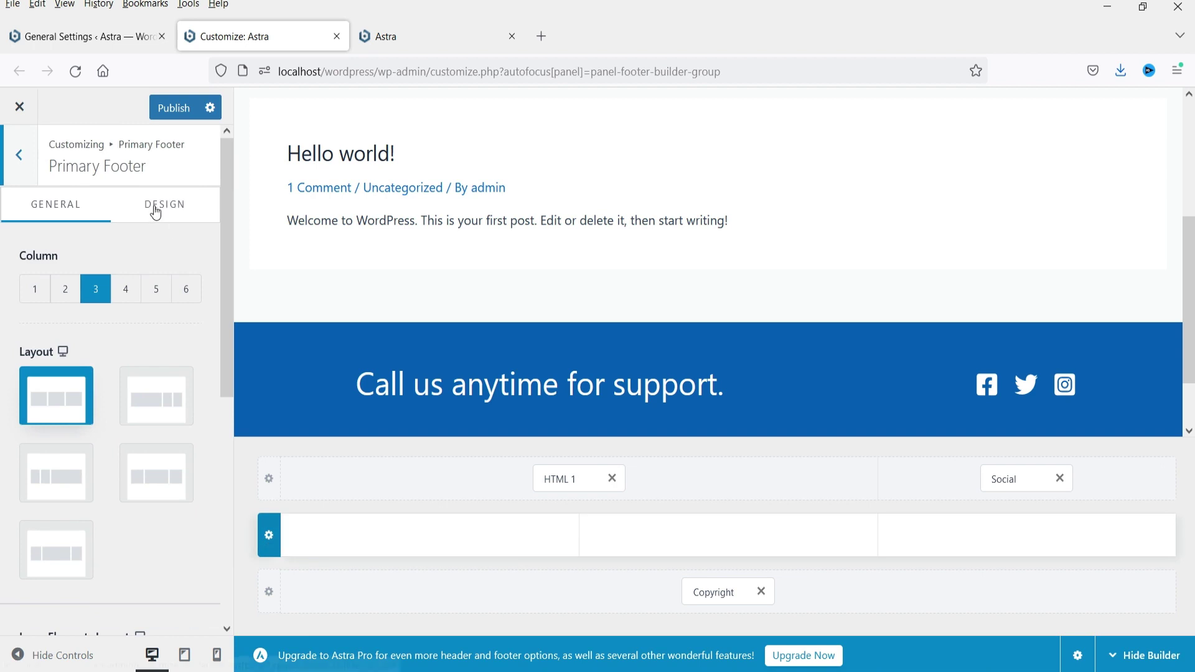
Pick a dark red-brown shade as the Primary Footer background colour
left_click(155, 210)
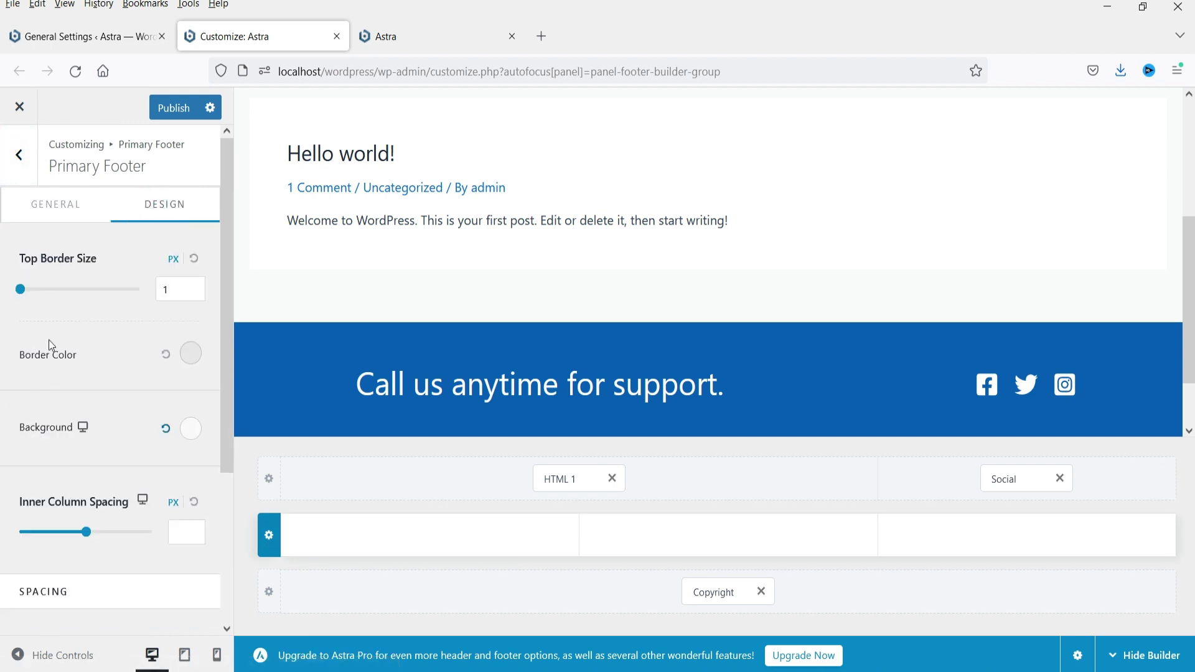
left_click(191, 428)
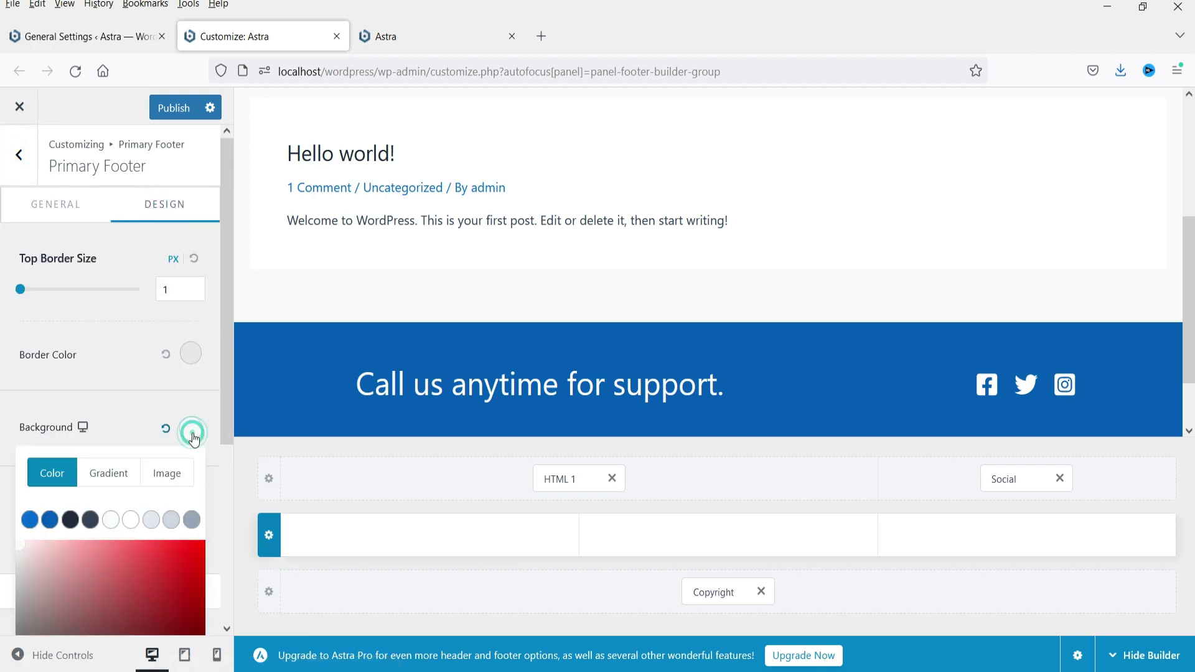
scroll(156, 448, "down", 3)
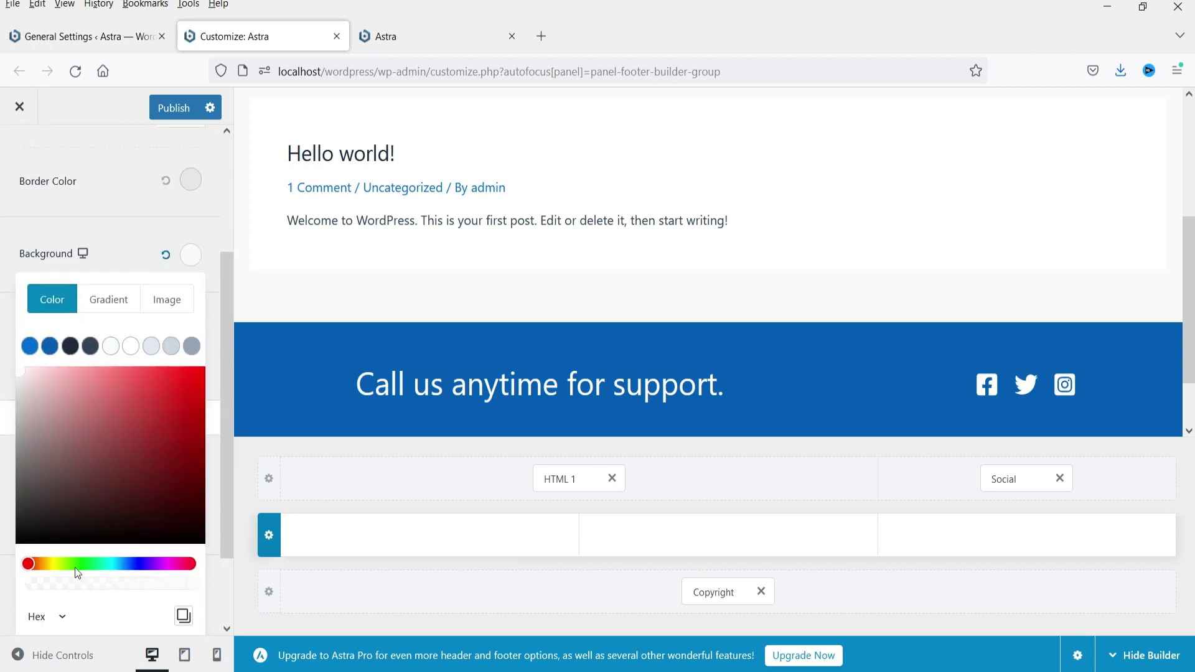
left_click(34, 564)
left_click_drag(166, 434, 186, 489)
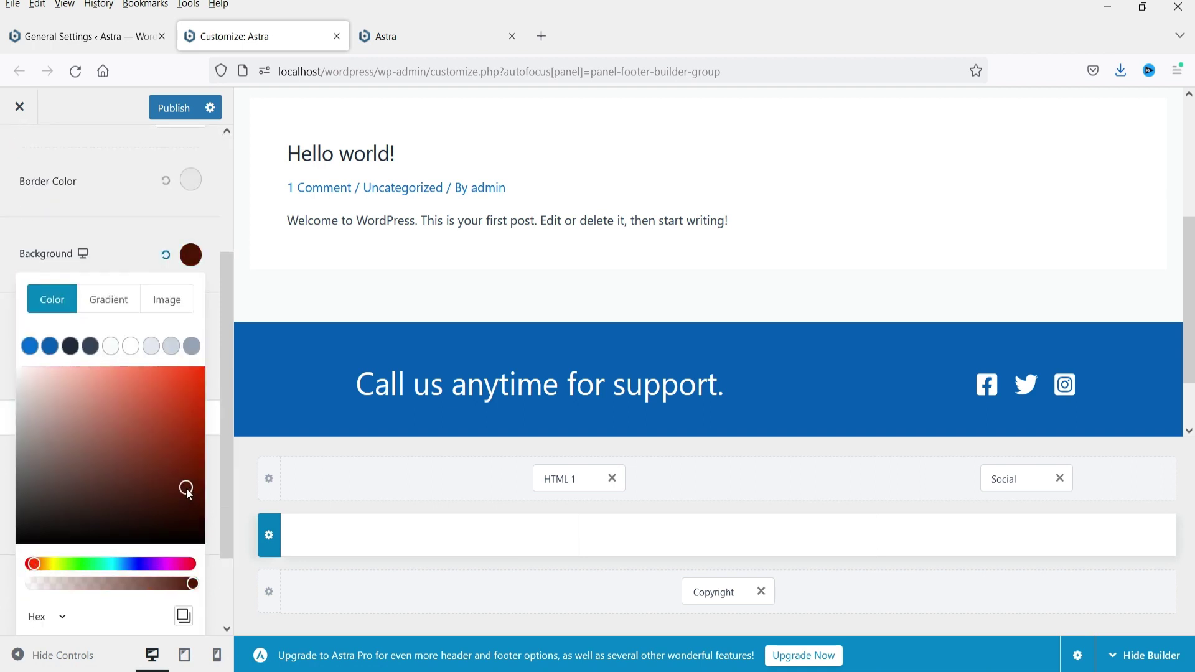
left_click(129, 242)
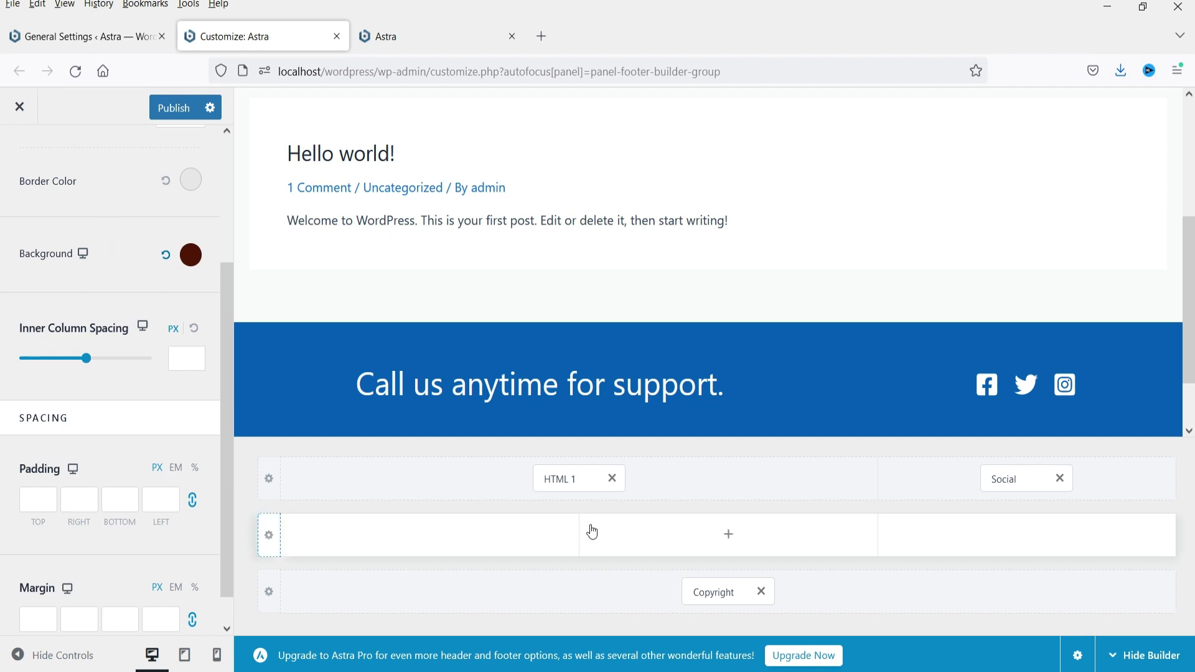
Add Widget 1 to the middle footer row and give the row 40 px top and bottom padding
left_click(430, 536)
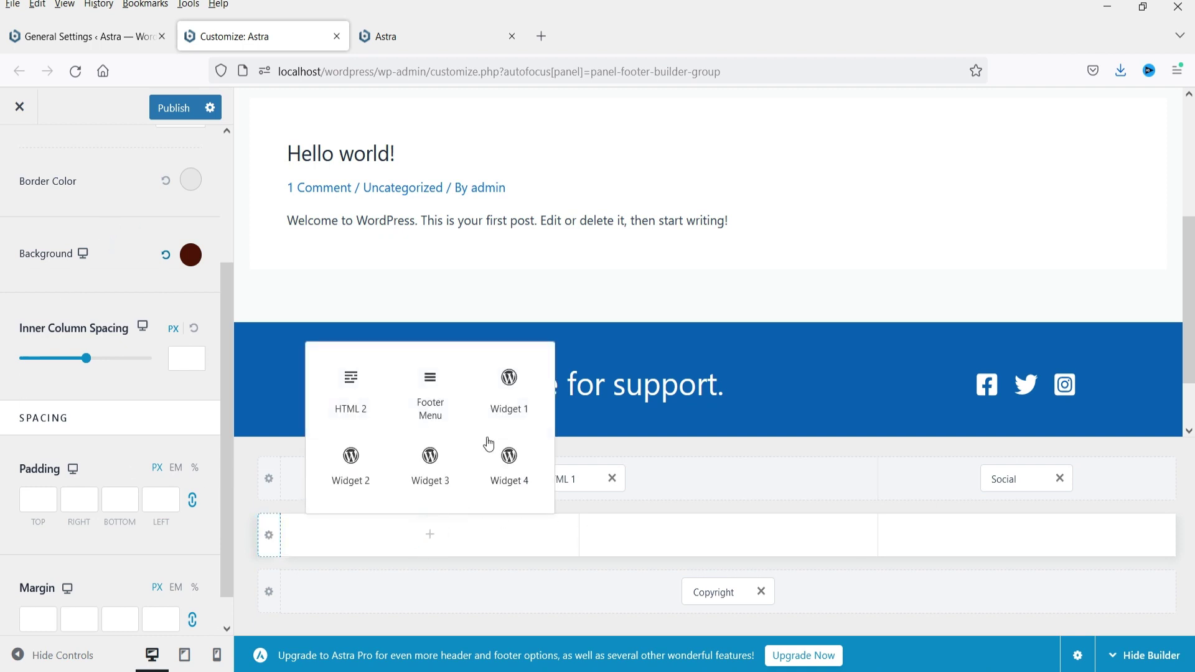
left_click(507, 391)
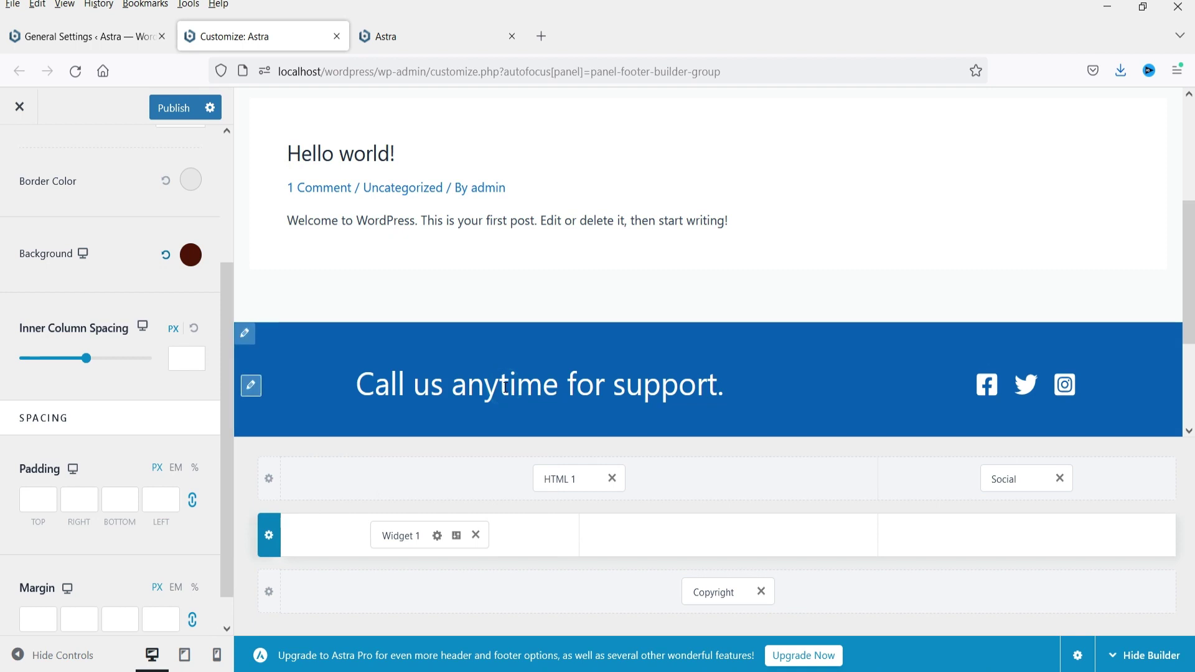
left_click(245, 385)
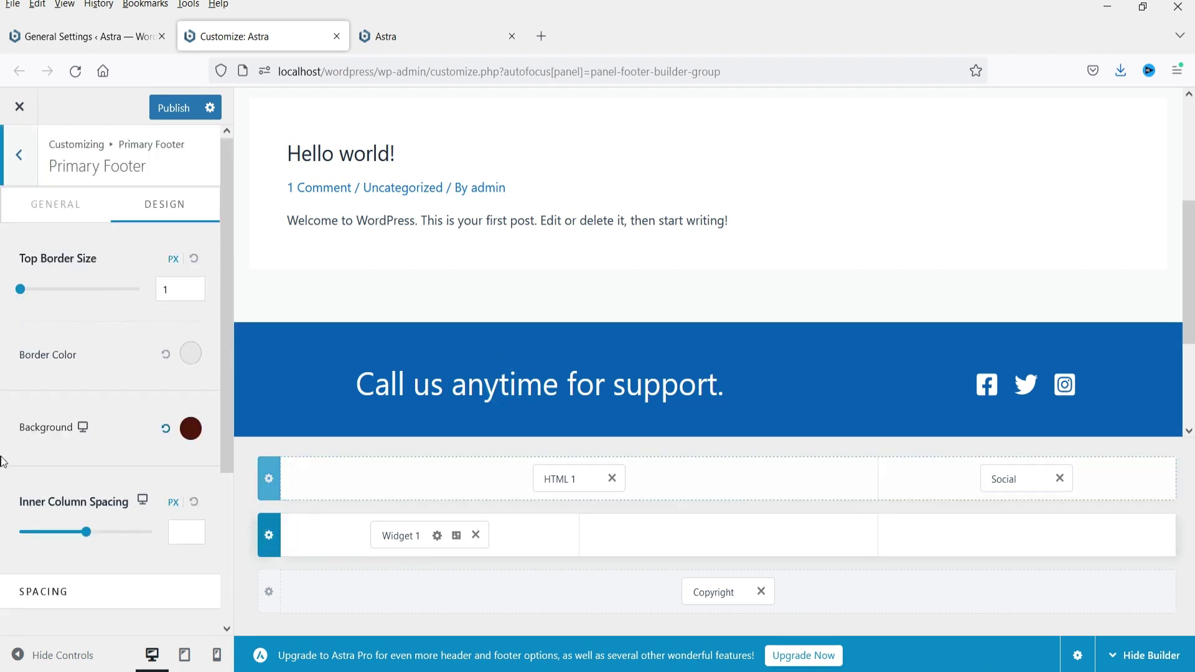
scroll(200, 491, "down", 3)
left_click(192, 466)
left_click(38, 467)
type("40")
left_click(119, 466)
type("40")
Add a 'Param Freelance' heading block to Widget 1
left_click(438, 539)
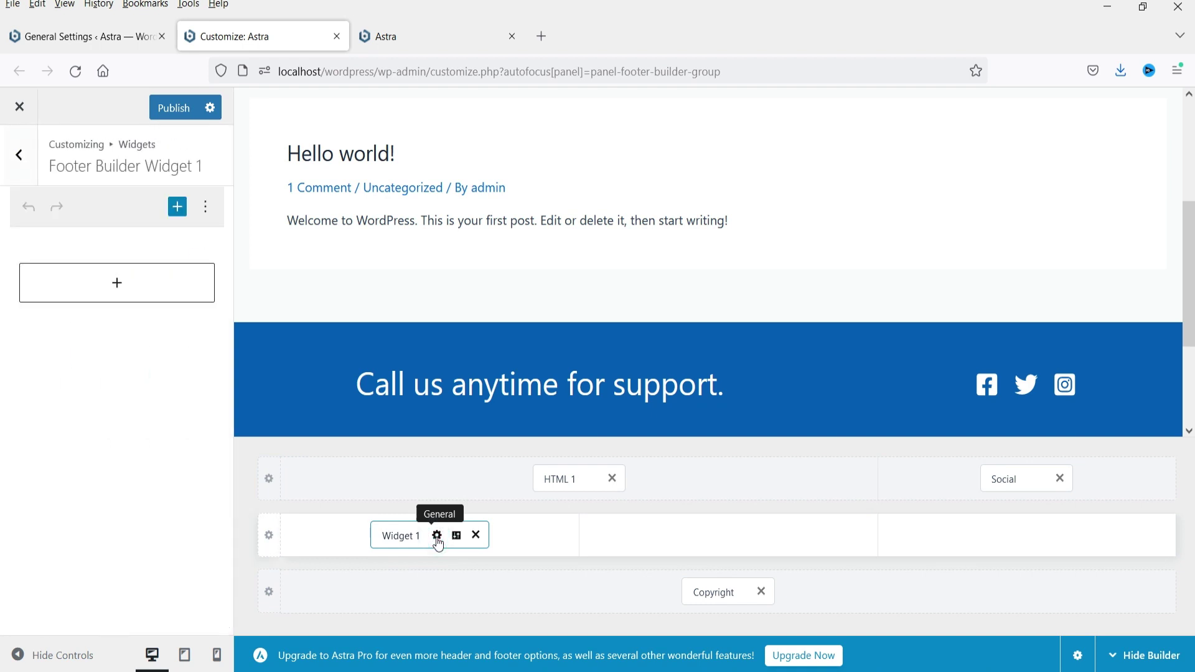
left_click(117, 285)
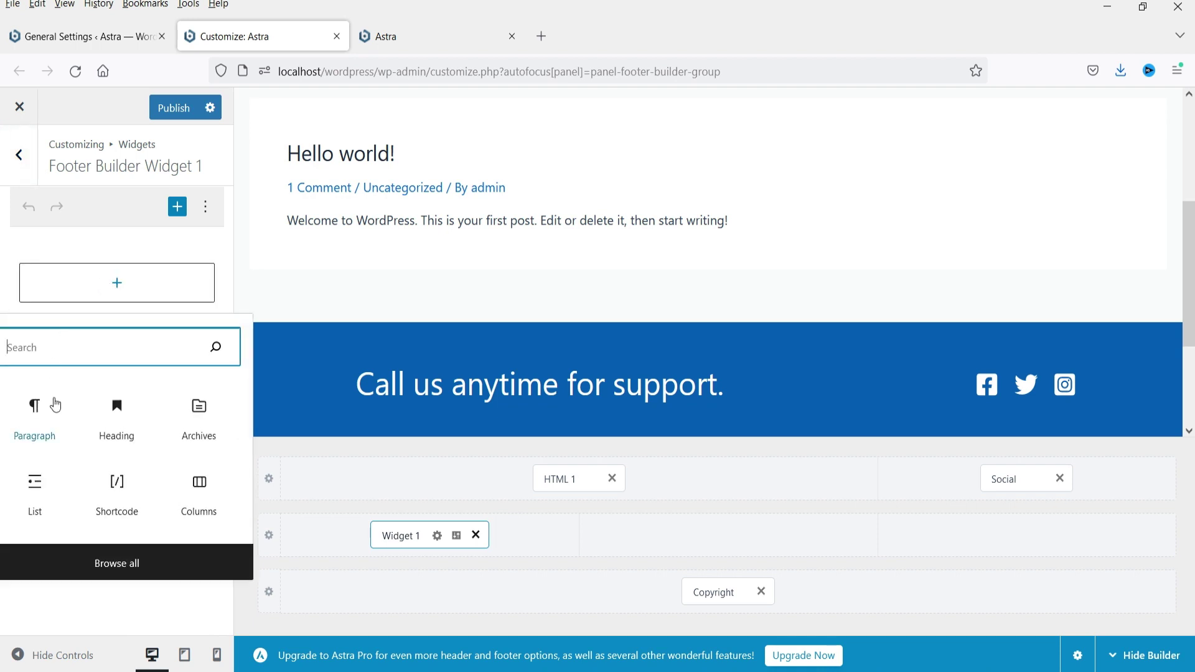
left_click(35, 415)
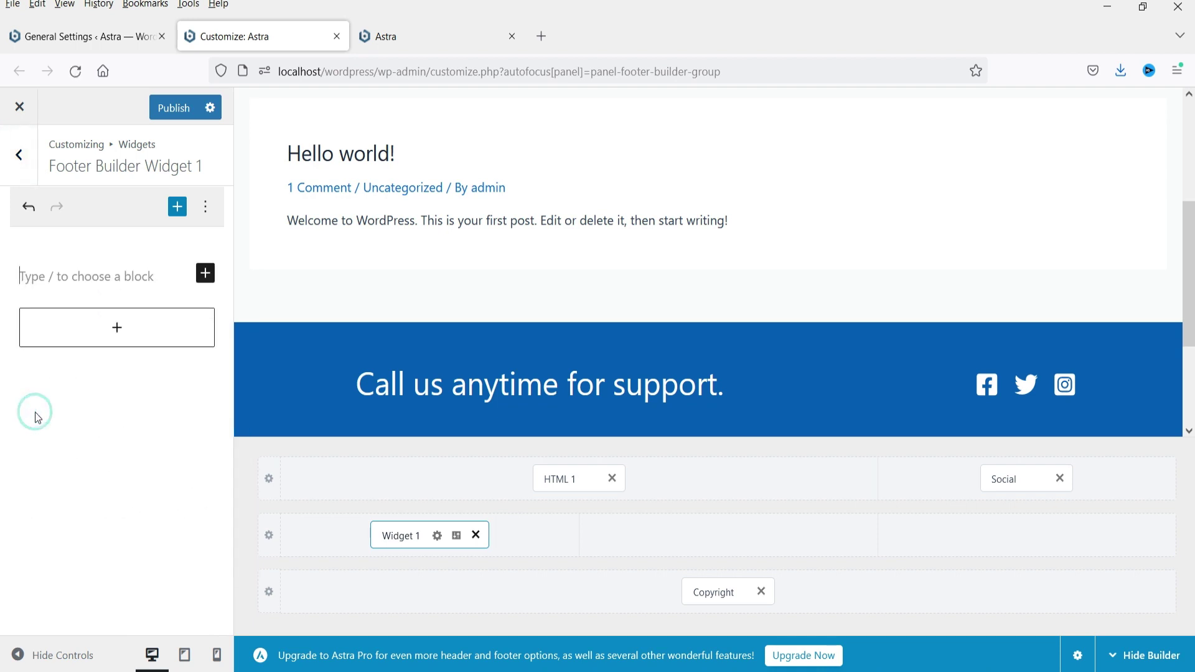
left_click(79, 277)
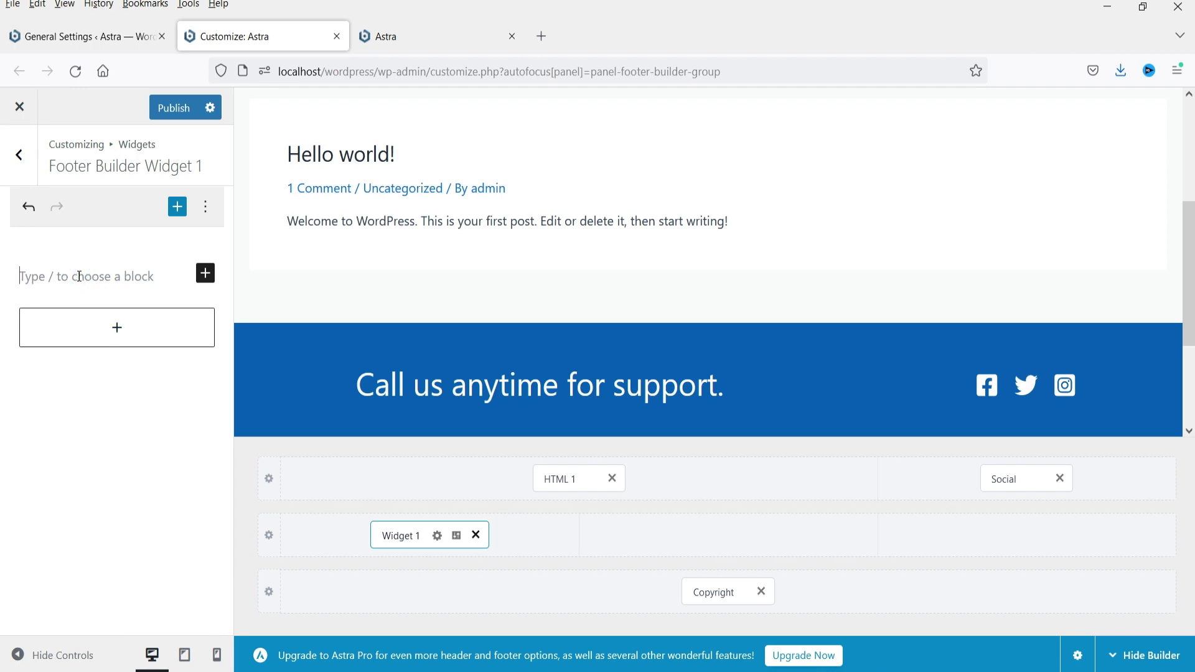
type("Param Freelance")
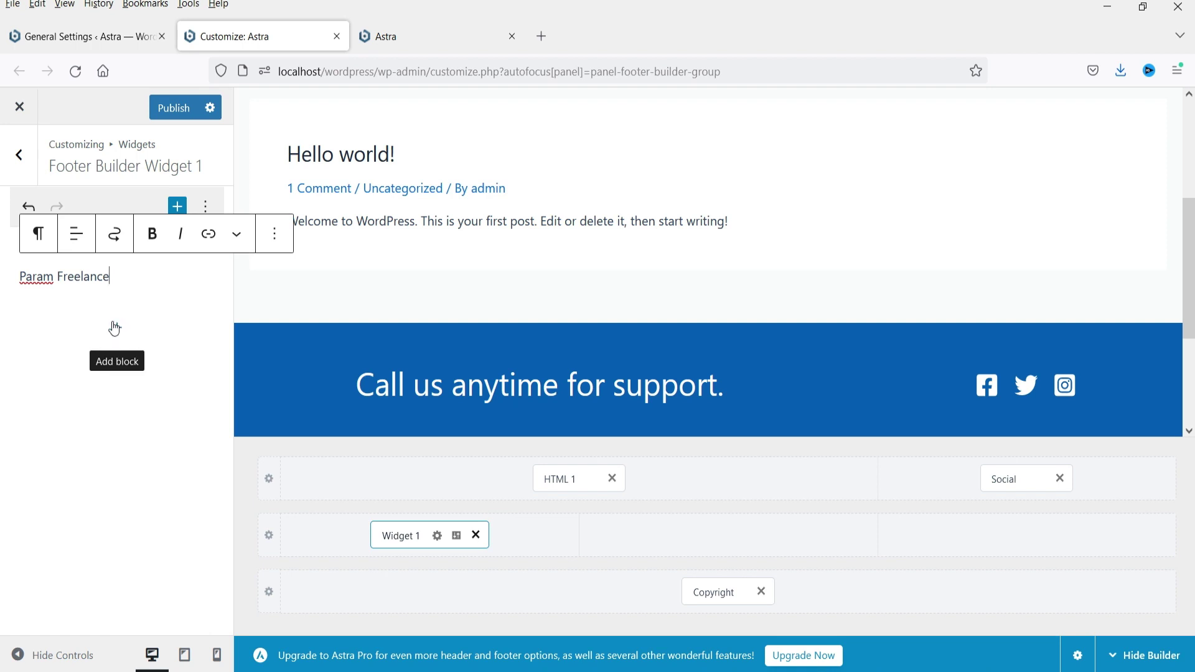
triple_click(116, 278)
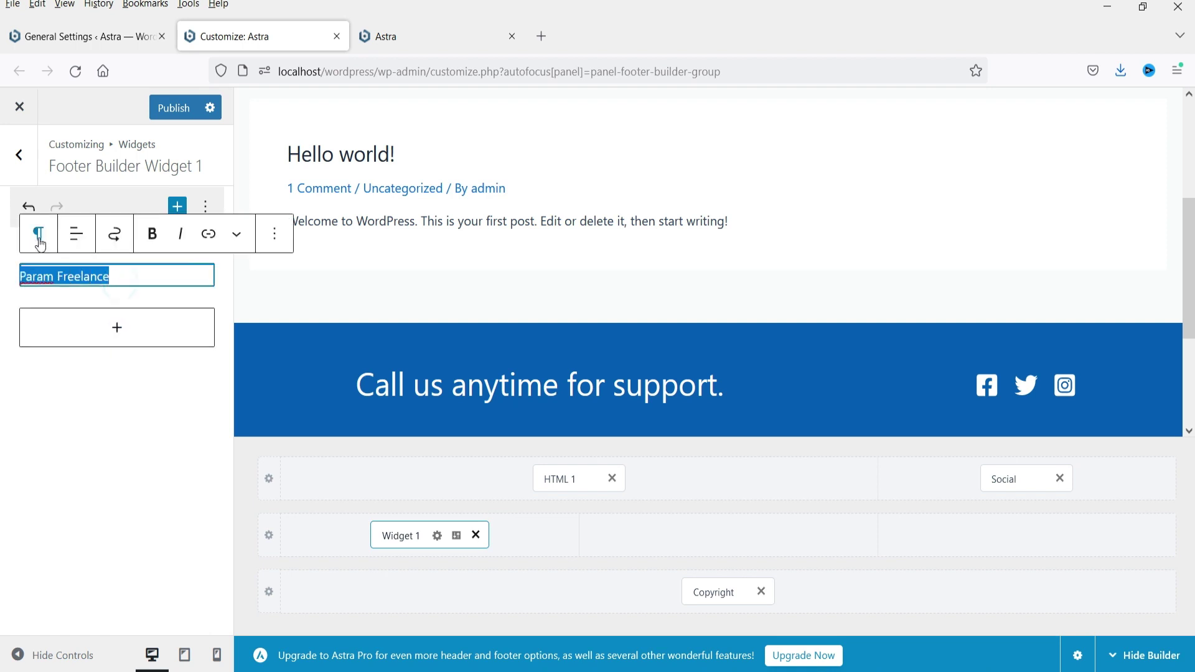
left_click(38, 236)
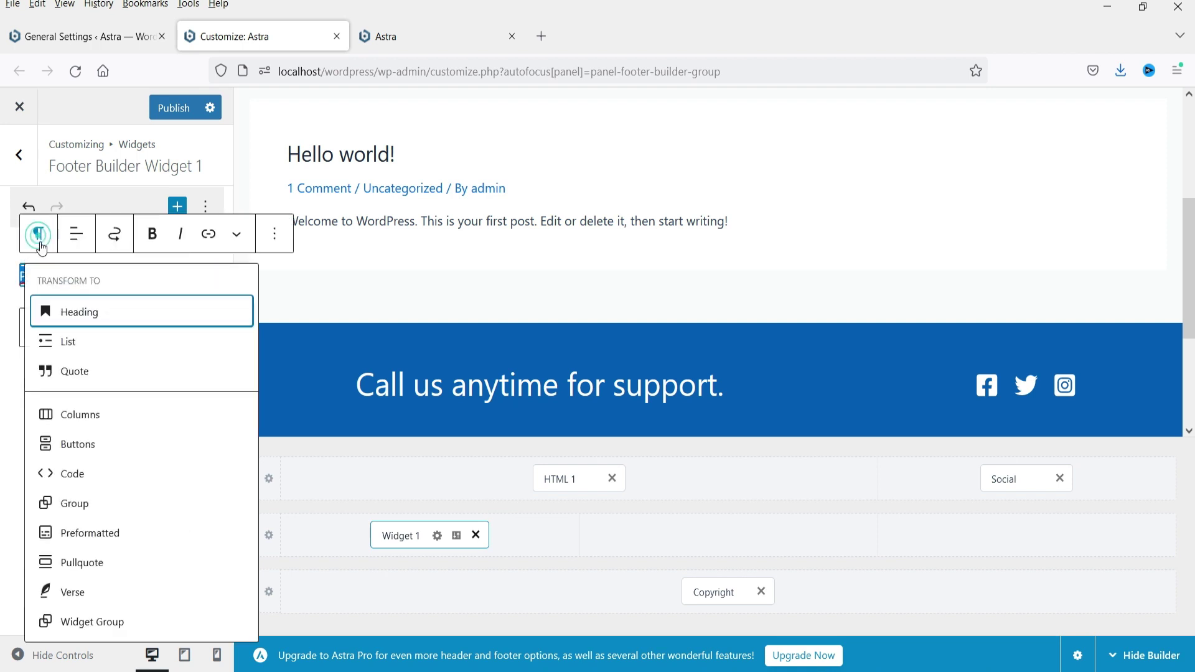
left_click(83, 315)
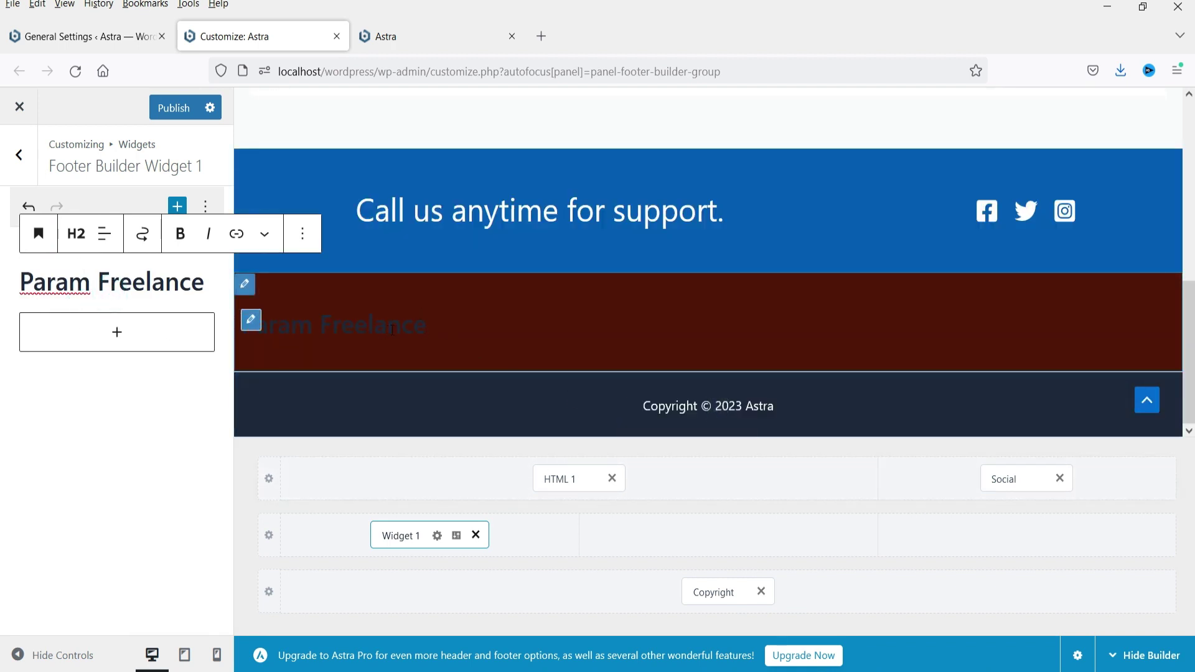
Add the paragraph 'We have designed more than 1500 websites.' under the heading
left_click(117, 332)
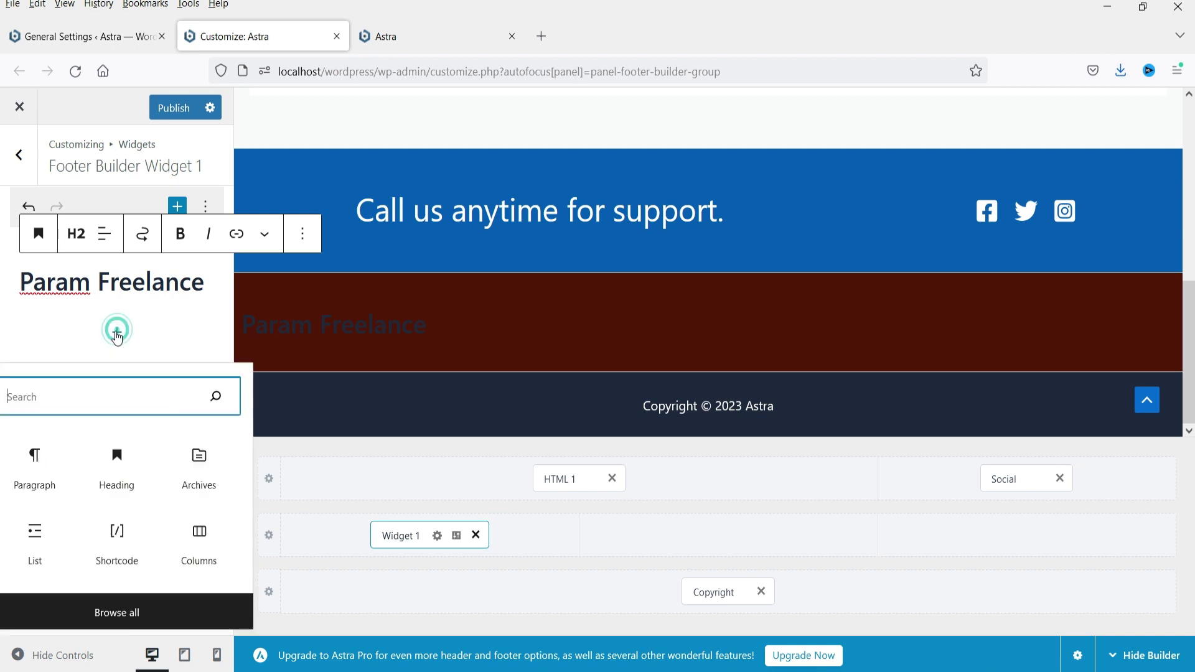
left_click(35, 467)
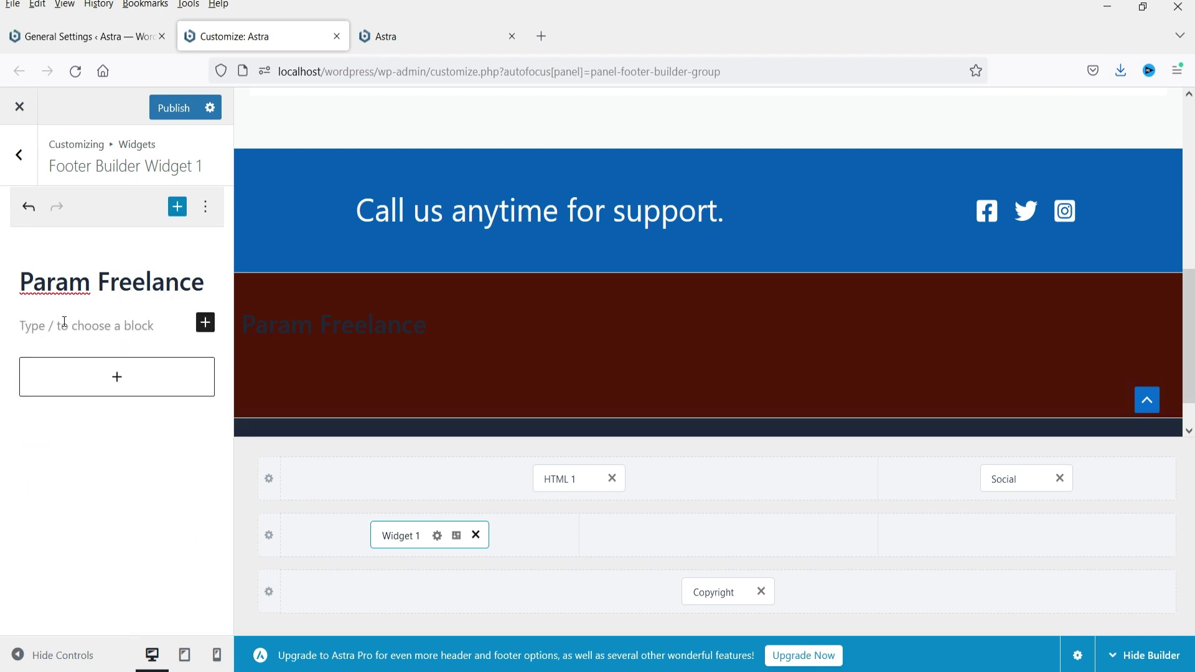
type("We have designed mo")
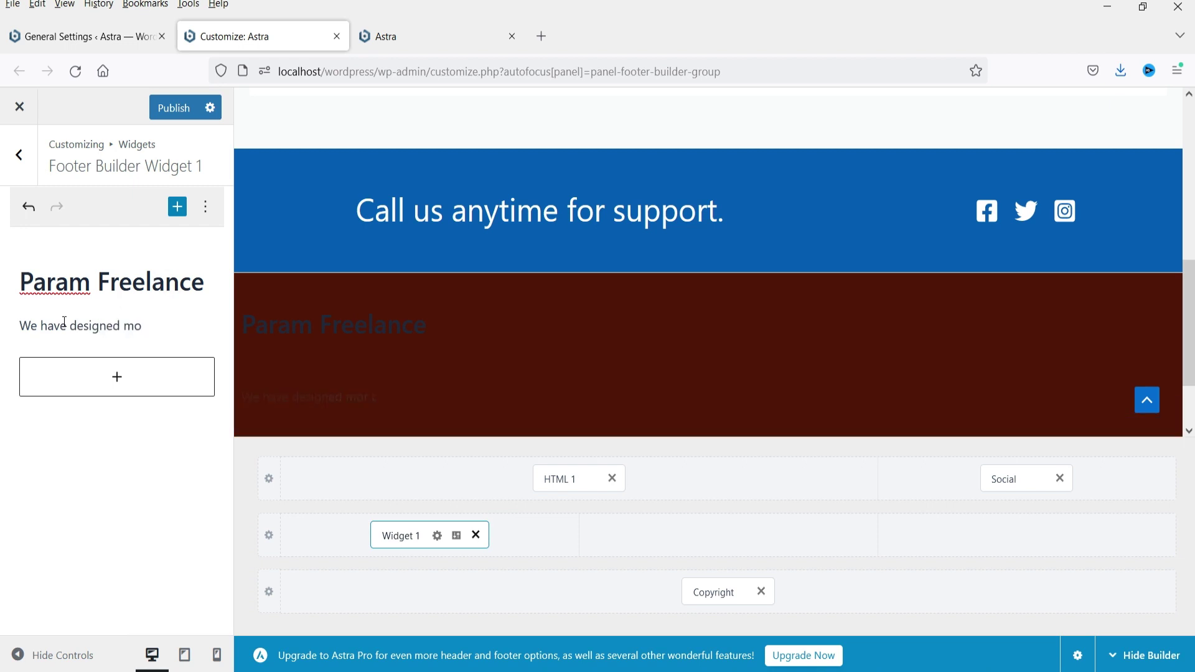
type("re than 1500 websites.")
key("ctrl+a")
left_click(437, 536)
left_click(124, 344)
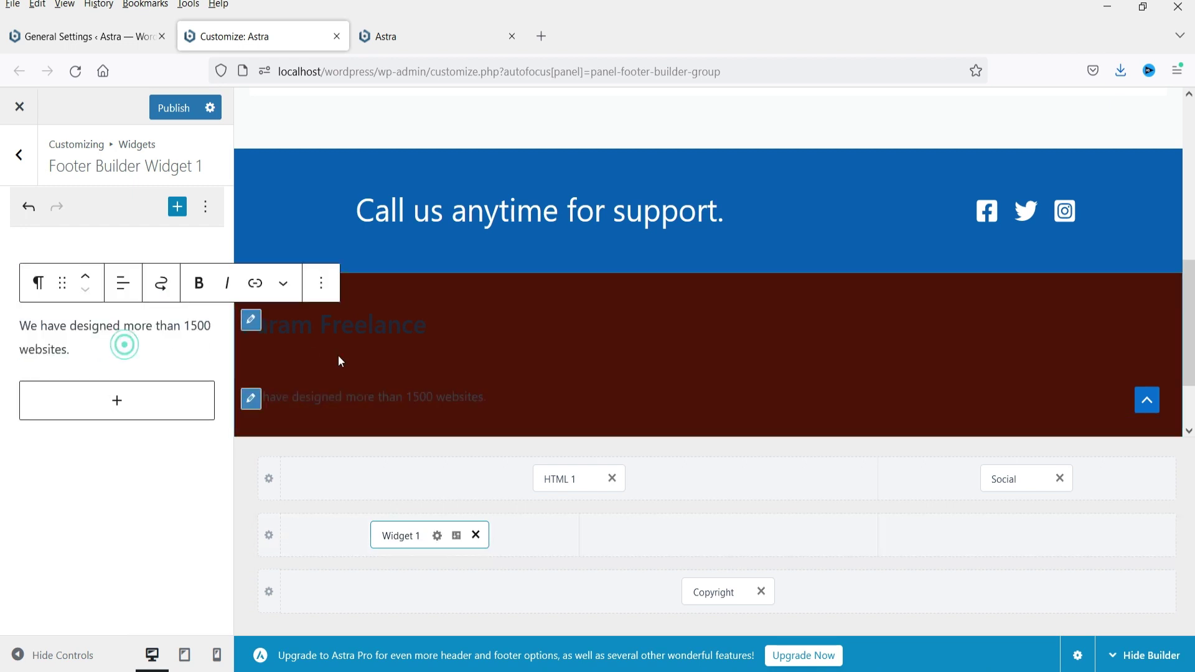
left_click(595, 341)
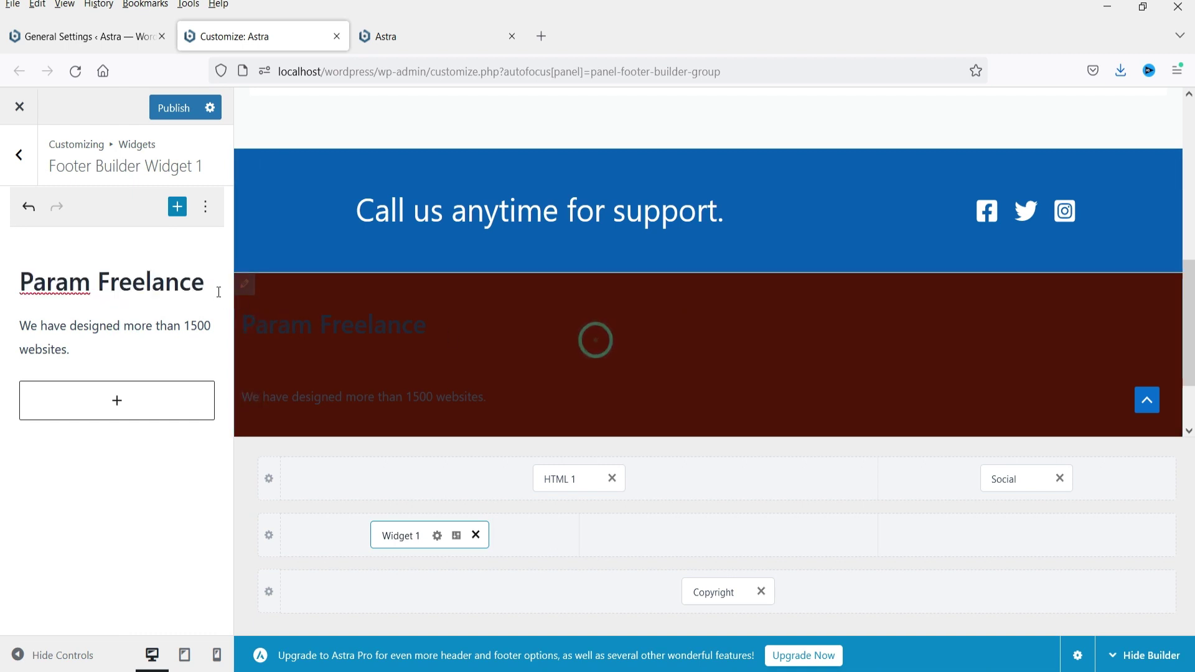
left_click(269, 537)
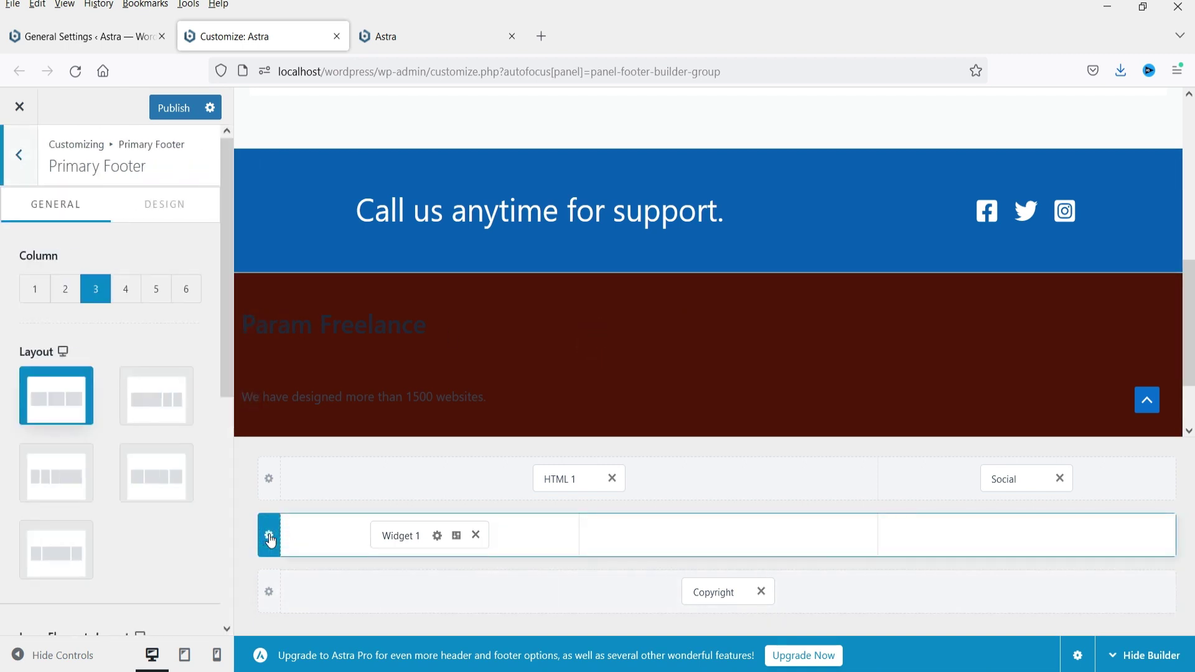
Set the Primary Footer row background to white
left_click(162, 209)
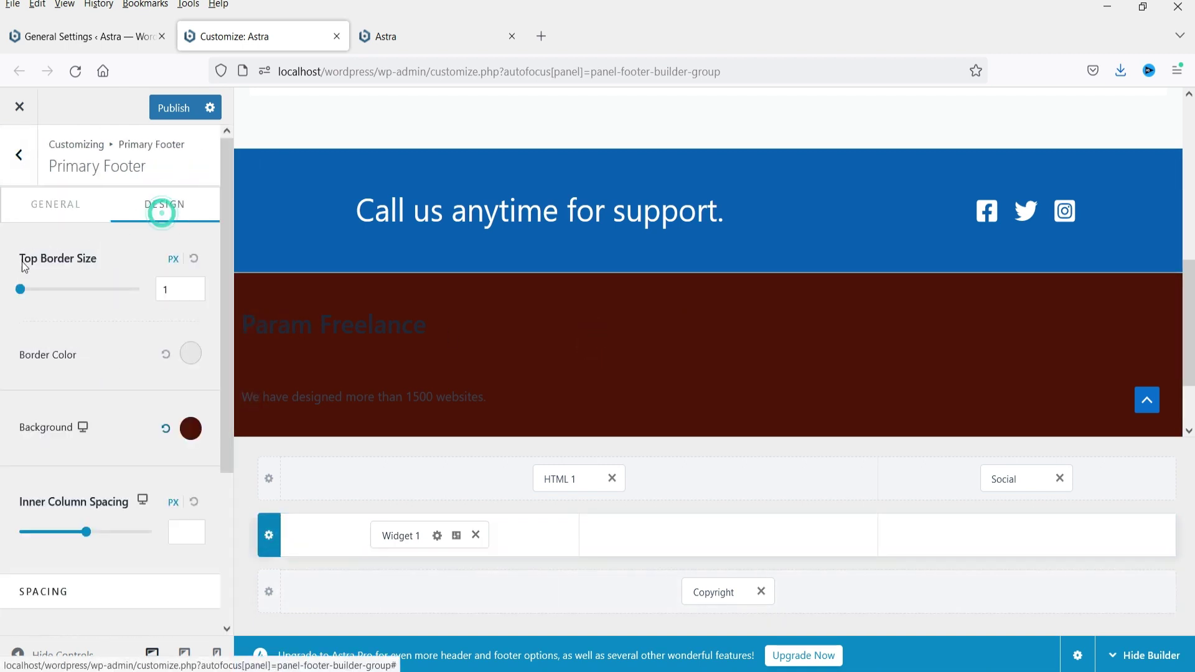
left_click(191, 428)
left_click(110, 519)
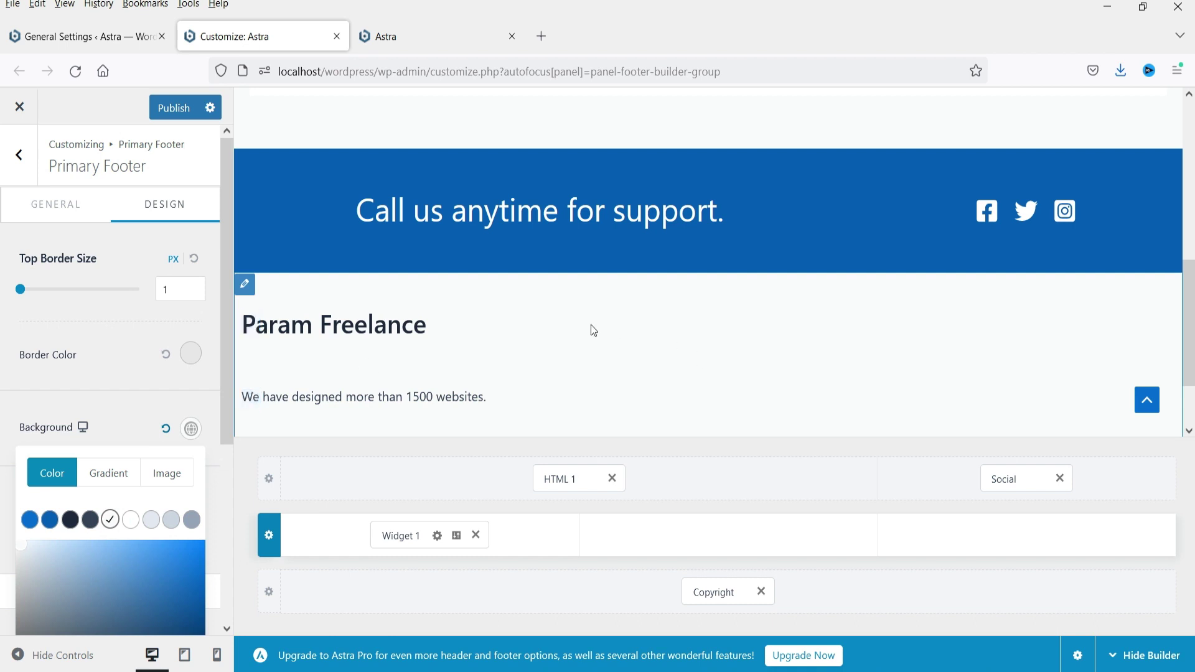
Add Widget 2 to the row's empty middle column
left_click(731, 538)
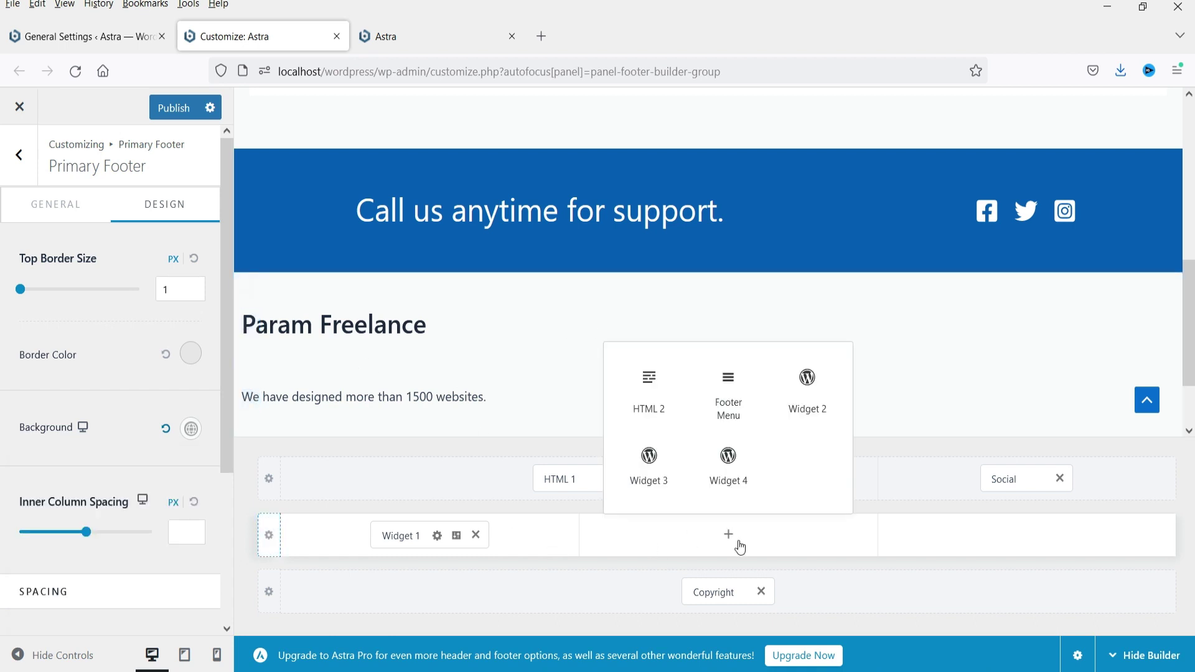
left_click(813, 392)
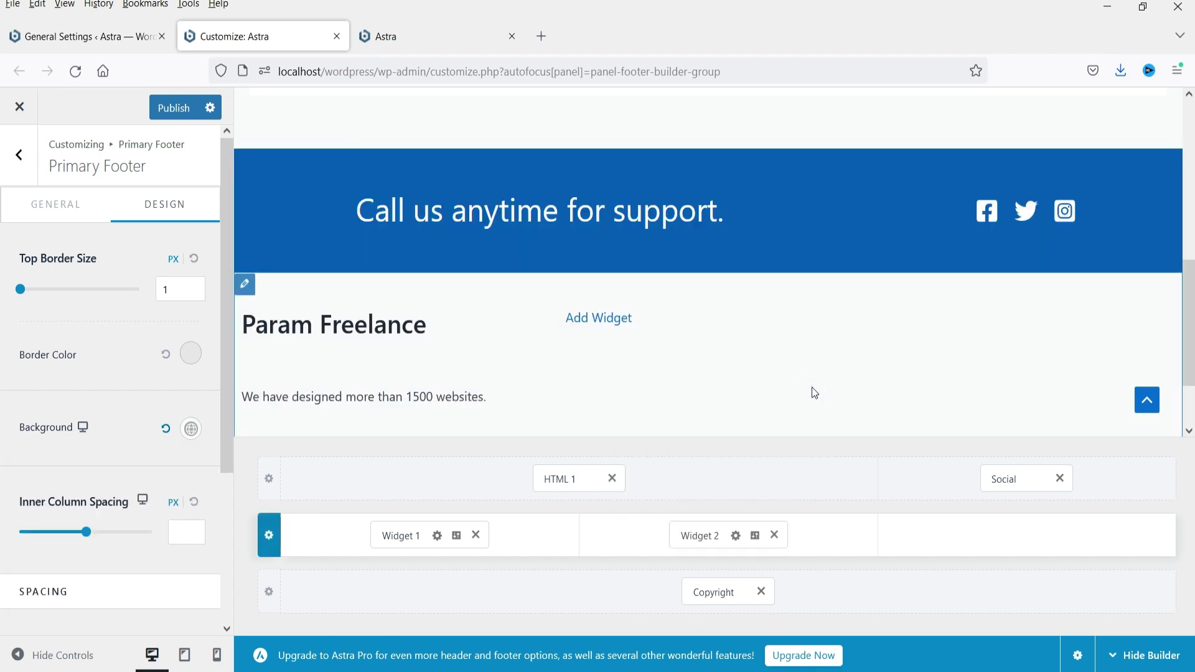
left_click(735, 536)
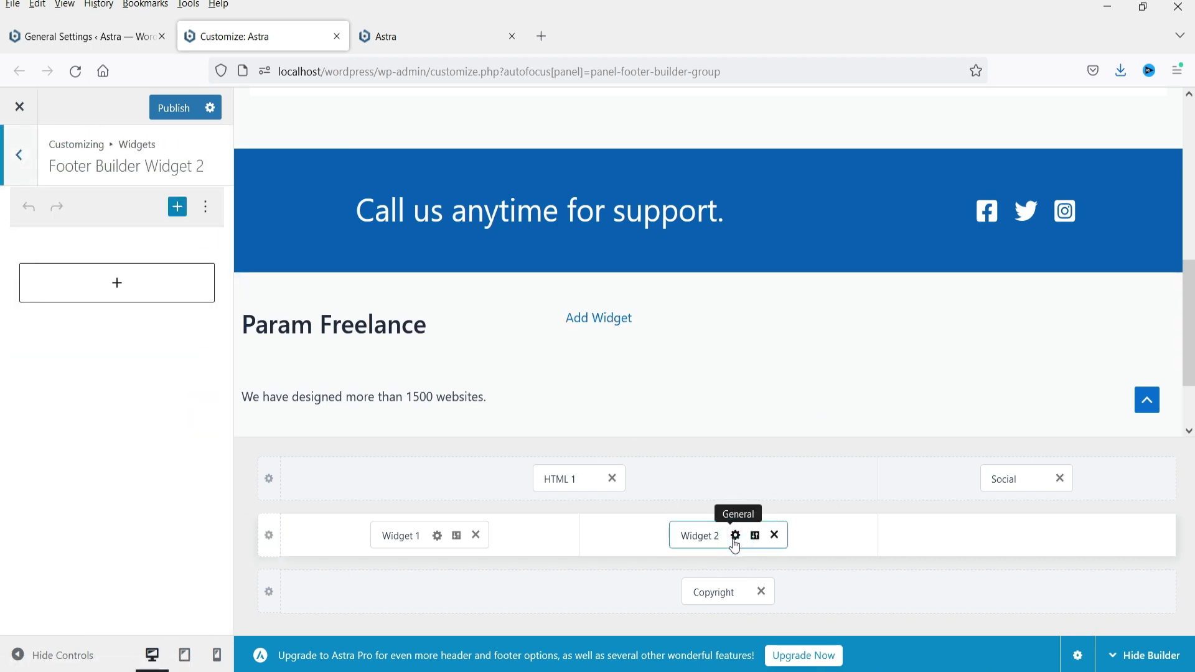
Insert a Navigation Menu block titled 'Quick Links' showing Main Menu in Widget 2
left_click(112, 284)
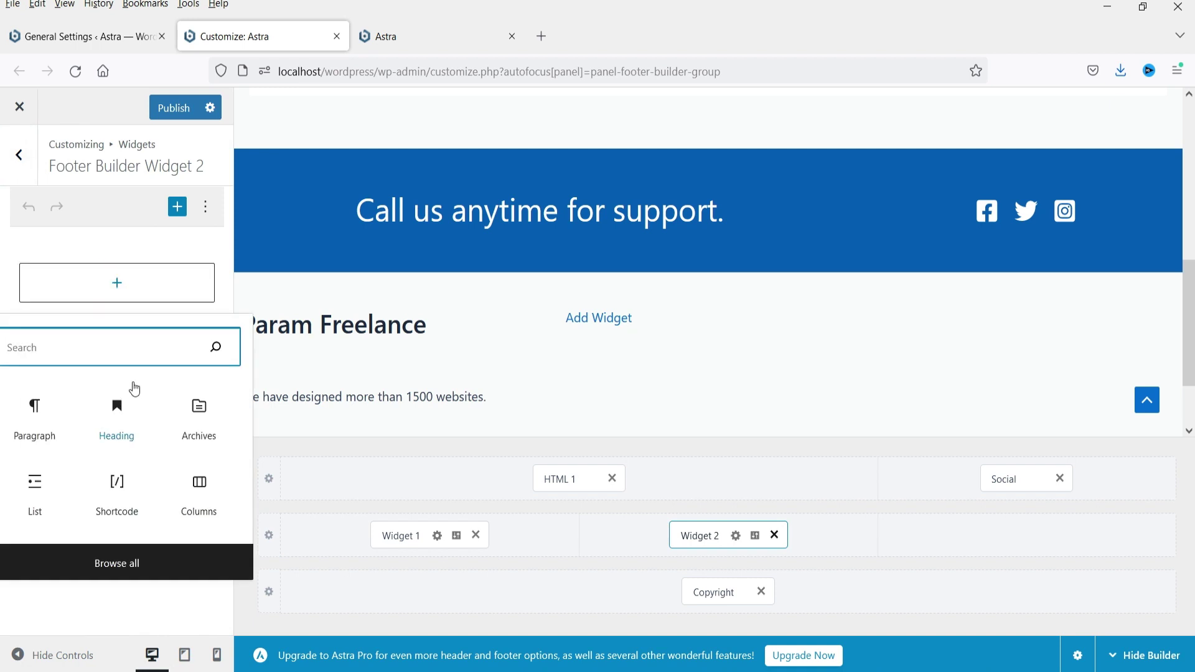
type("m")
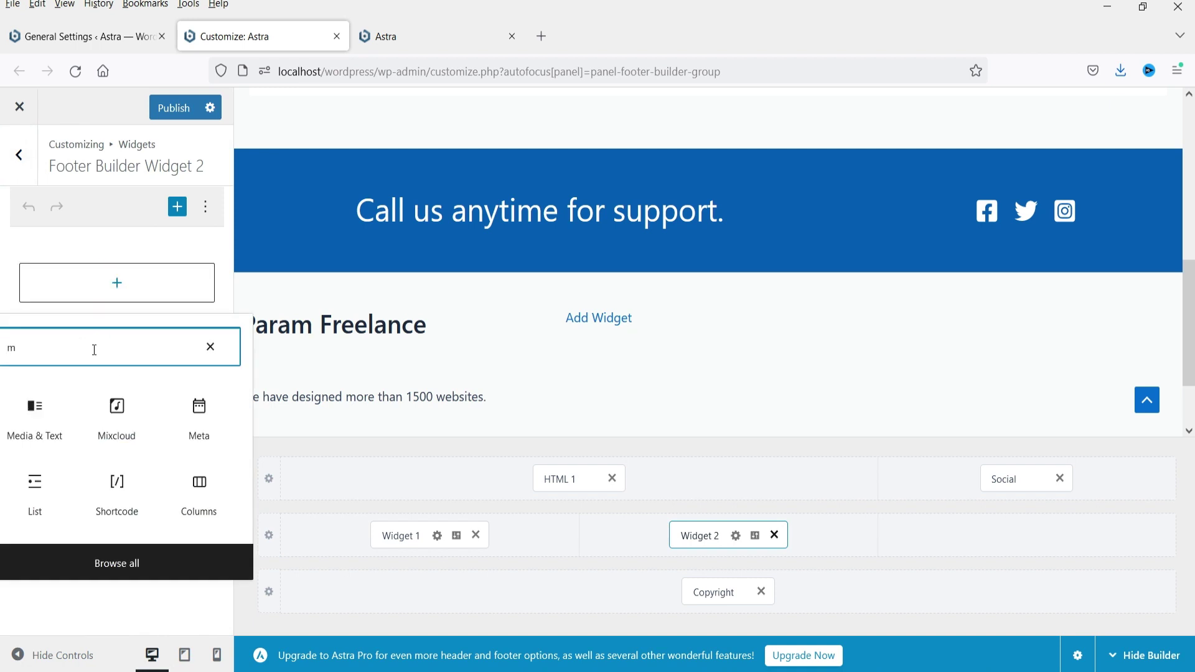
type("m")
key("BackSpace")
type("e")
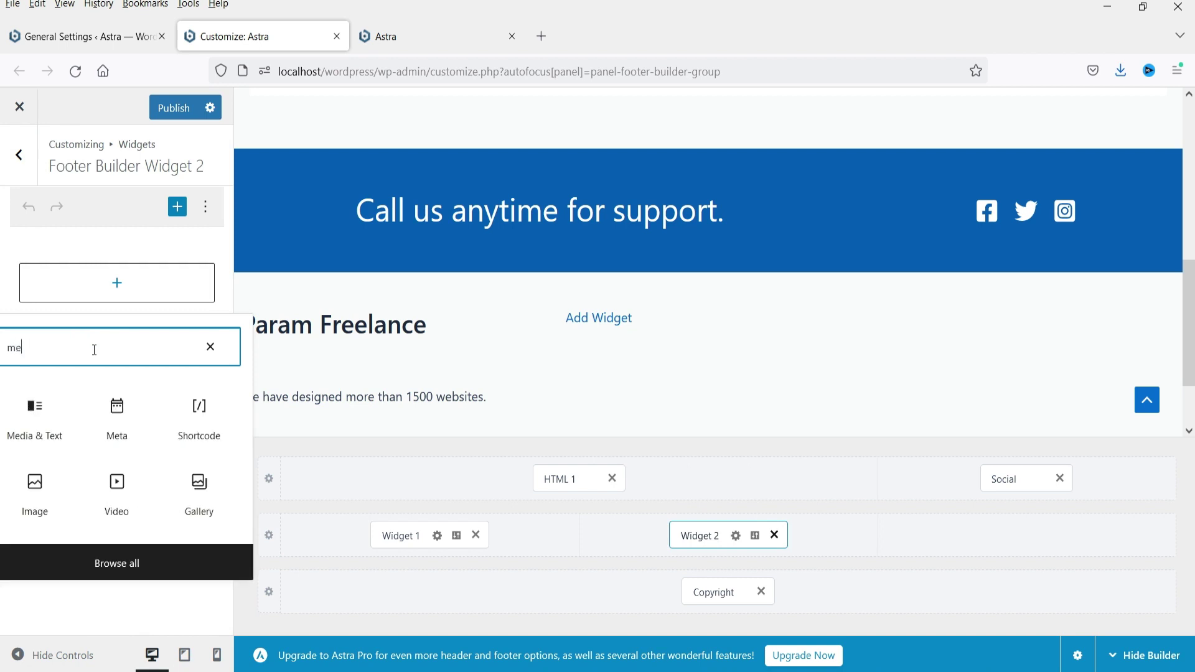
key("BackSpace")
key("BackSpace")
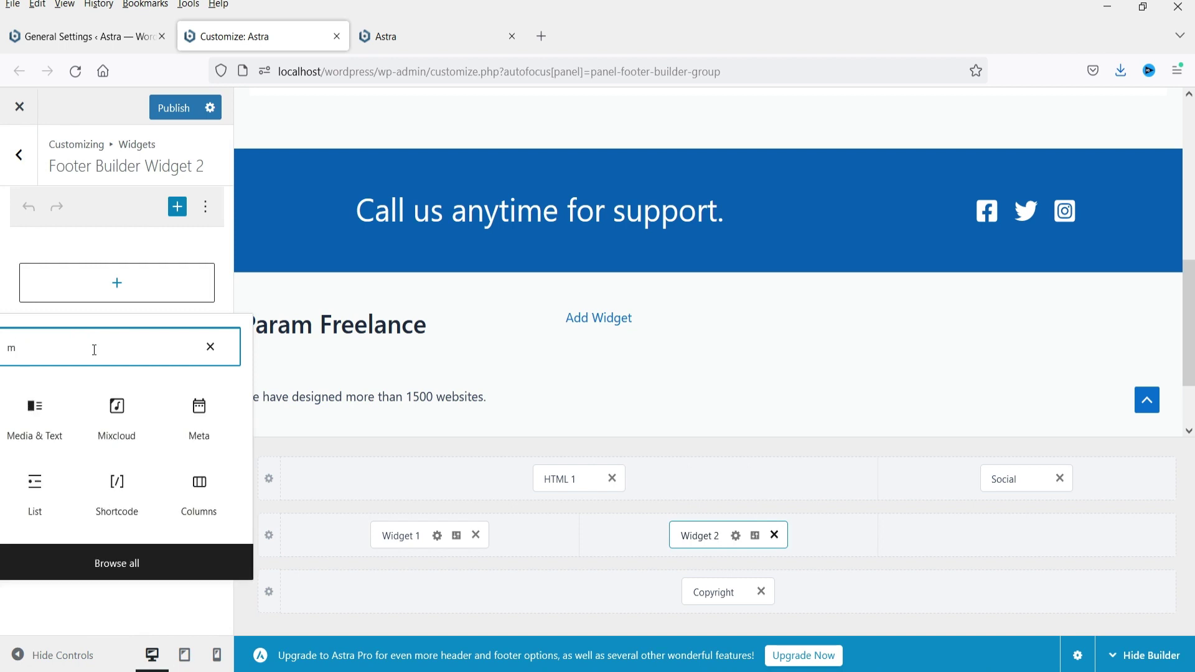
type("nav")
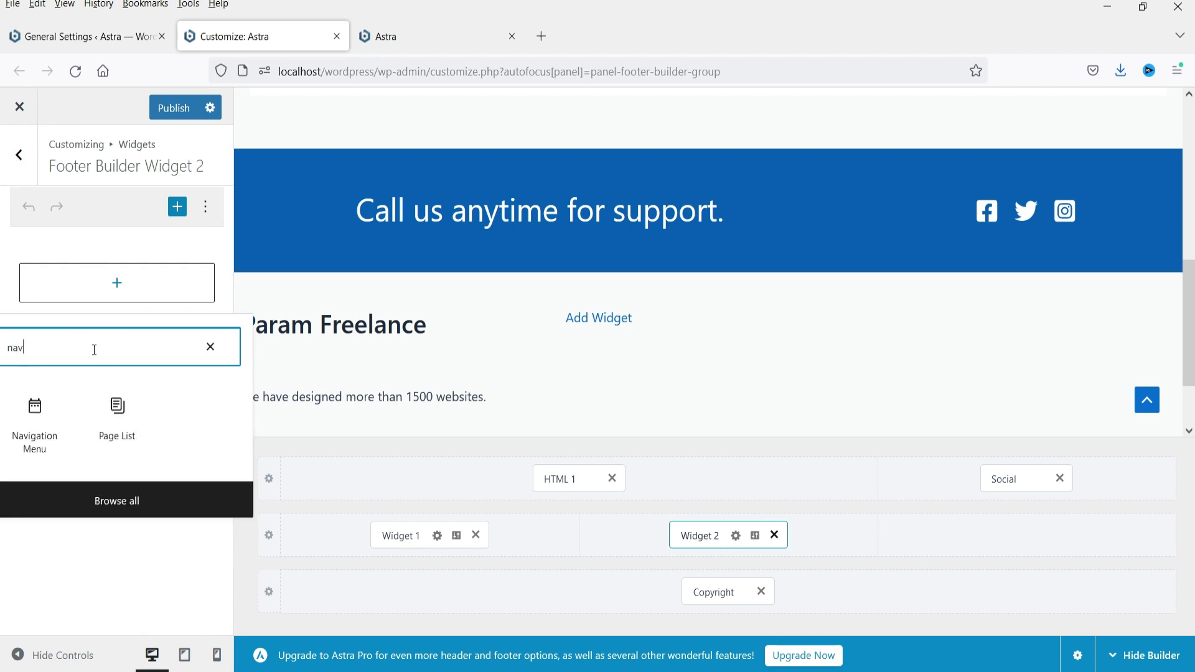
left_click(35, 436)
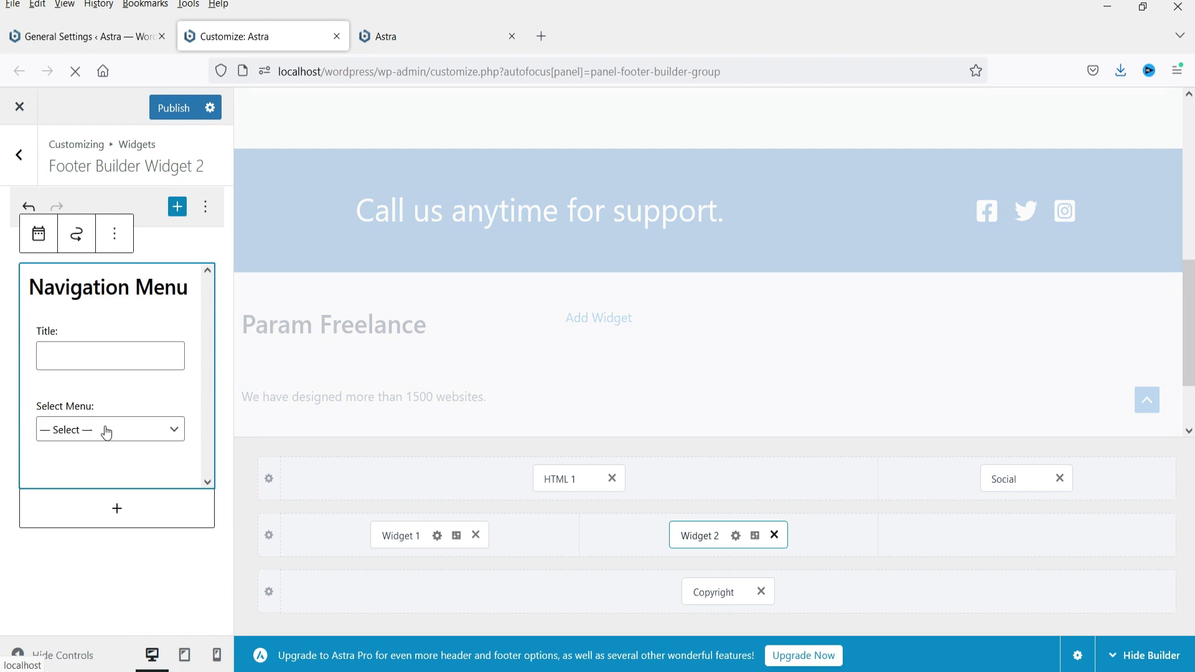
left_click(90, 366)
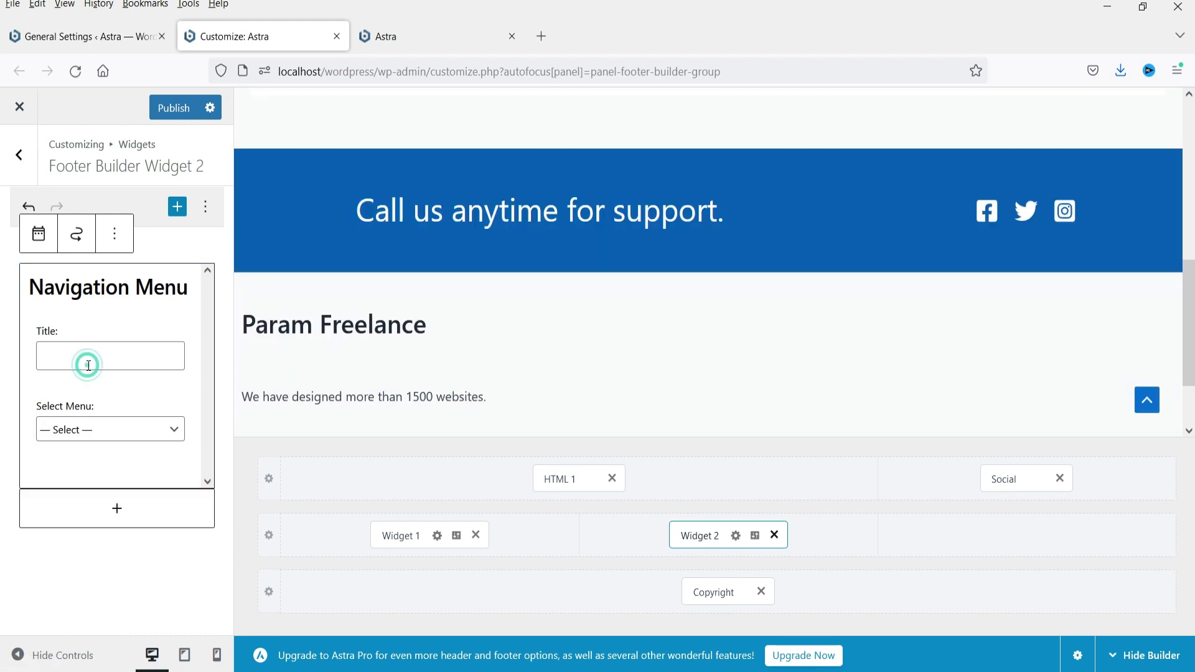
type("Quick Links")
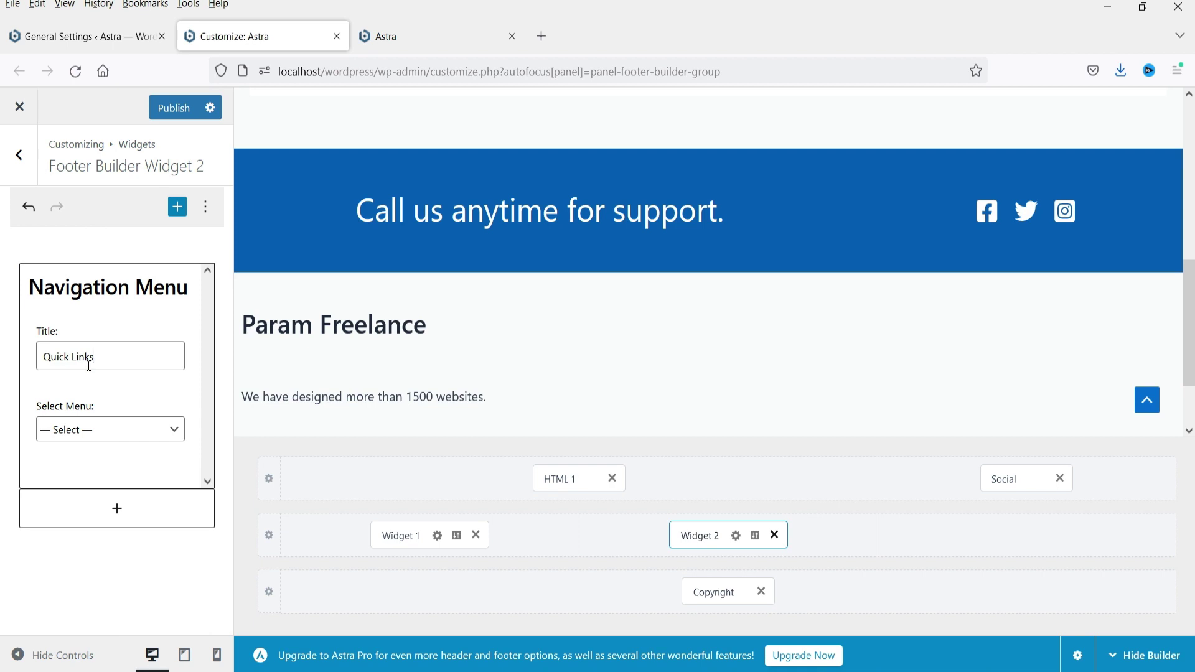
left_click(117, 429)
left_click(107, 482)
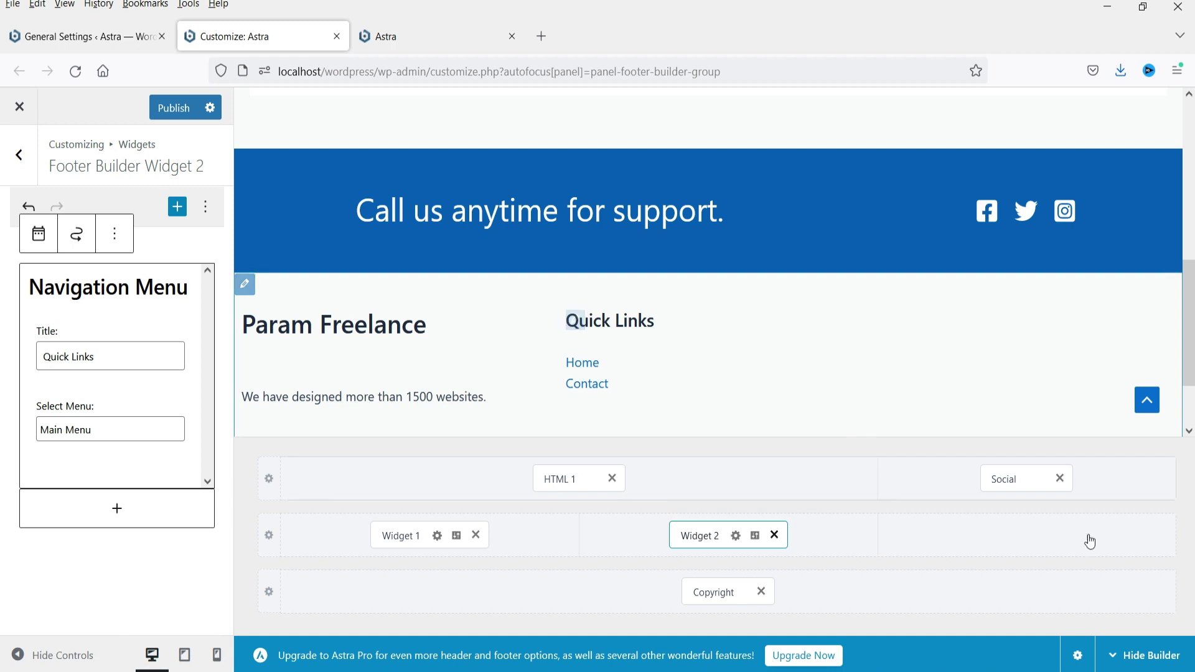
left_click(1020, 546)
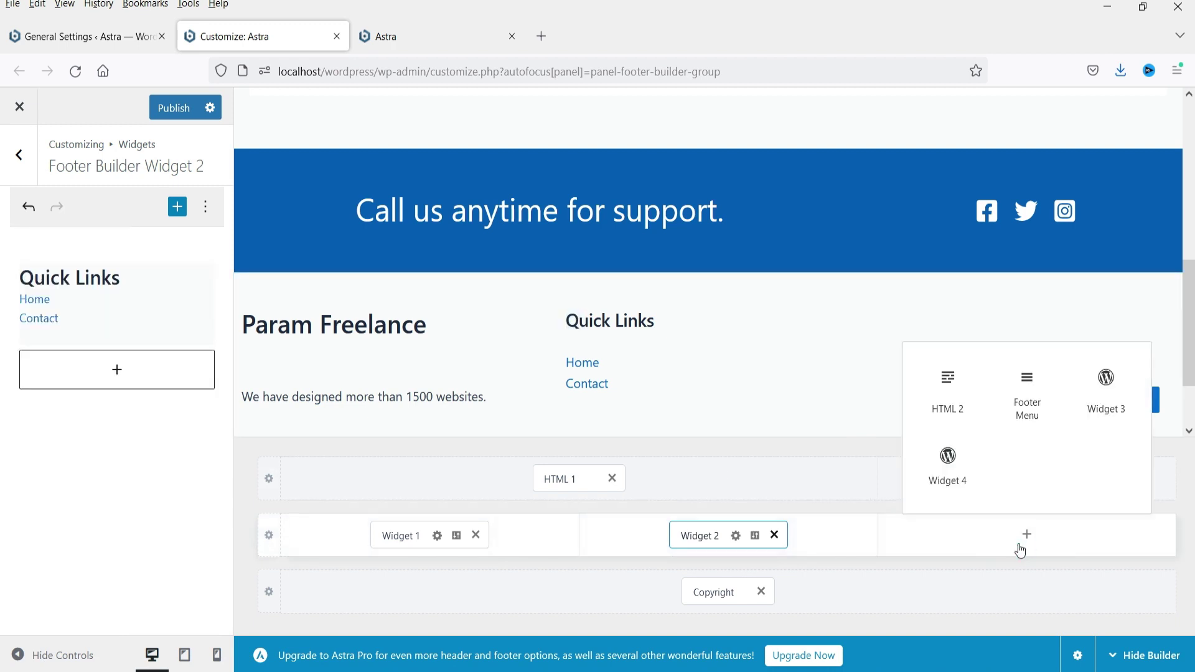
Add Widget 3 to the right column and insert an empty Gallery block into it
left_click(1107, 386)
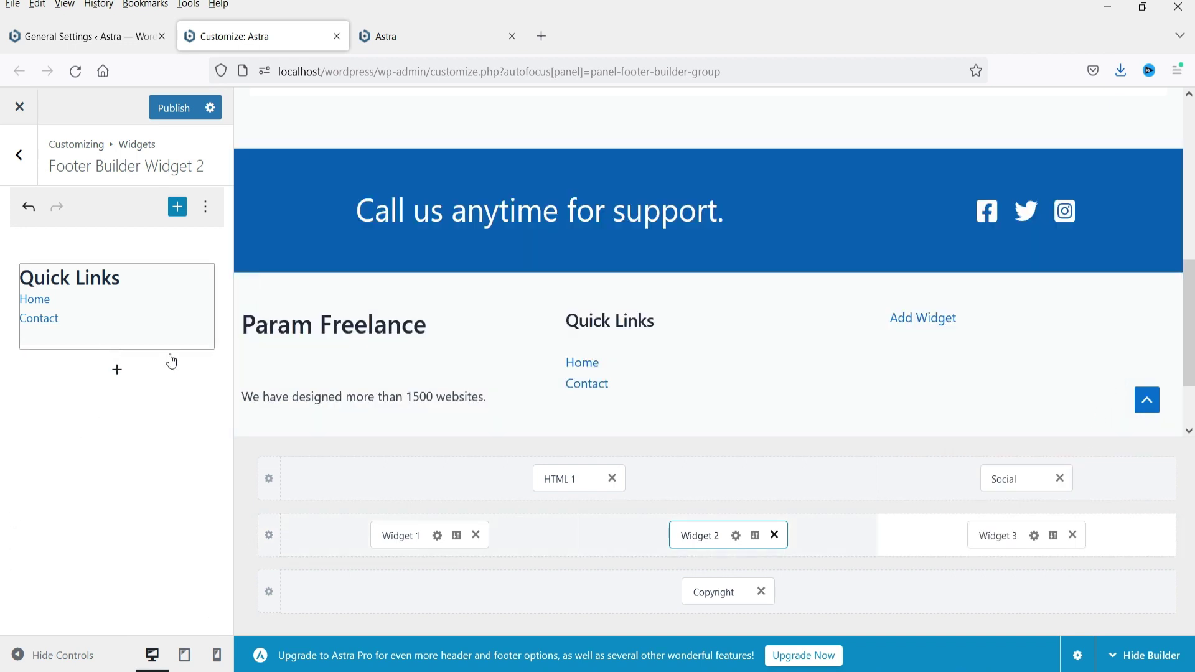
left_click(1034, 537)
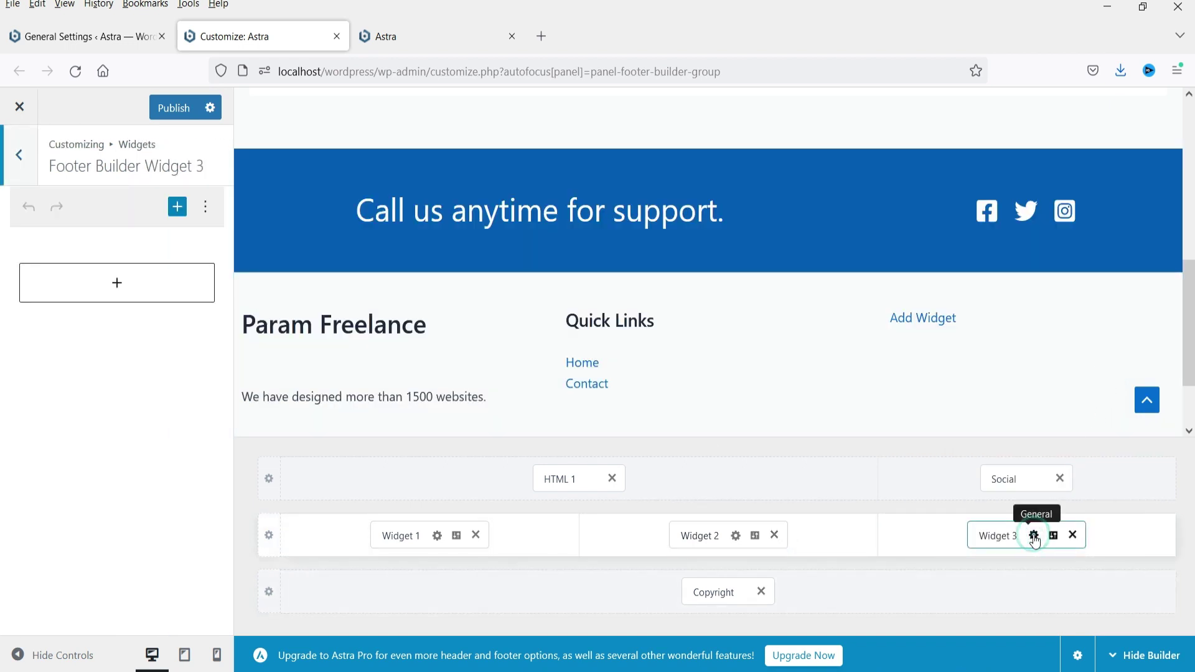
left_click(115, 281)
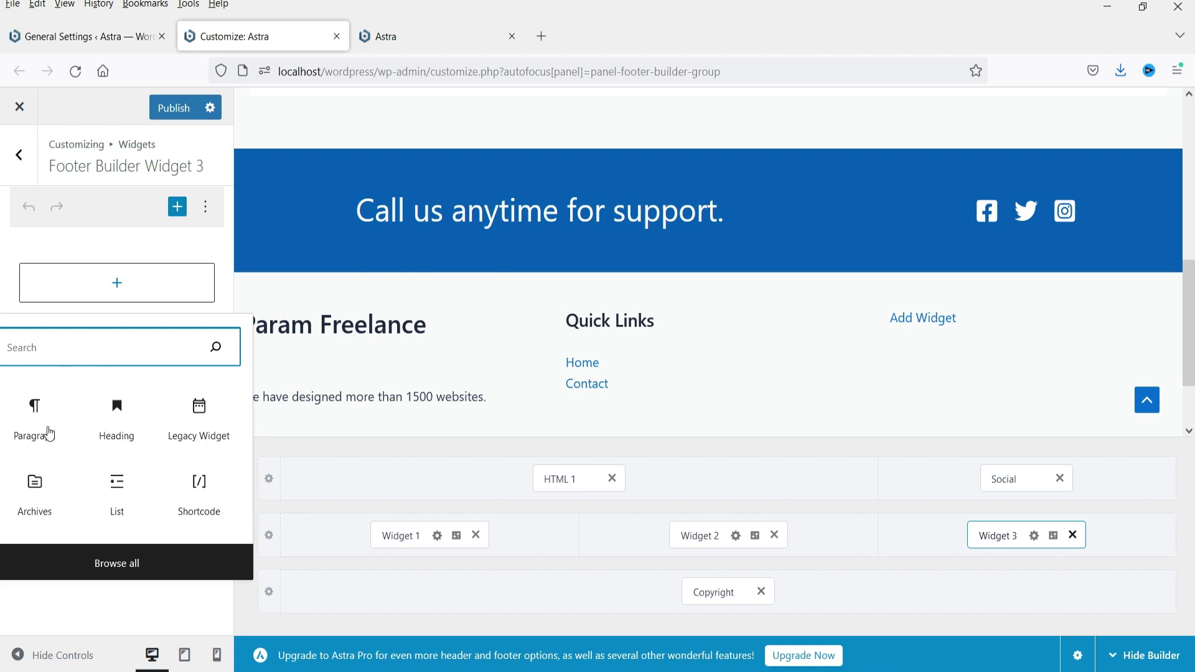
left_click(115, 562)
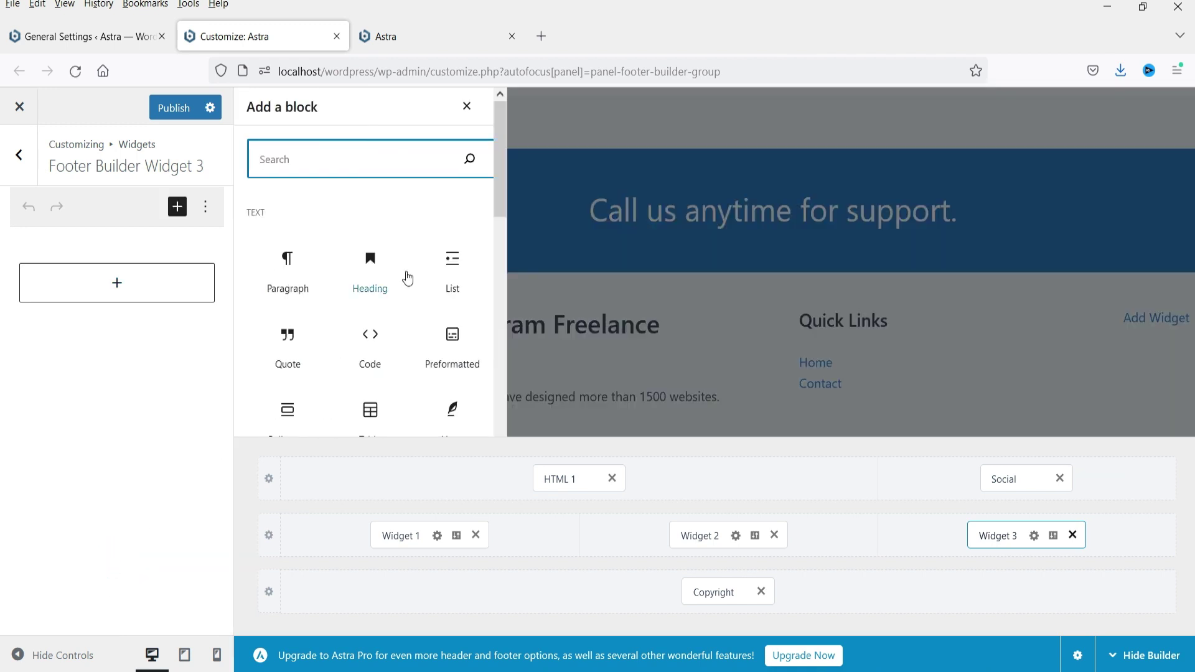
scroll(408, 275, "down", 5)
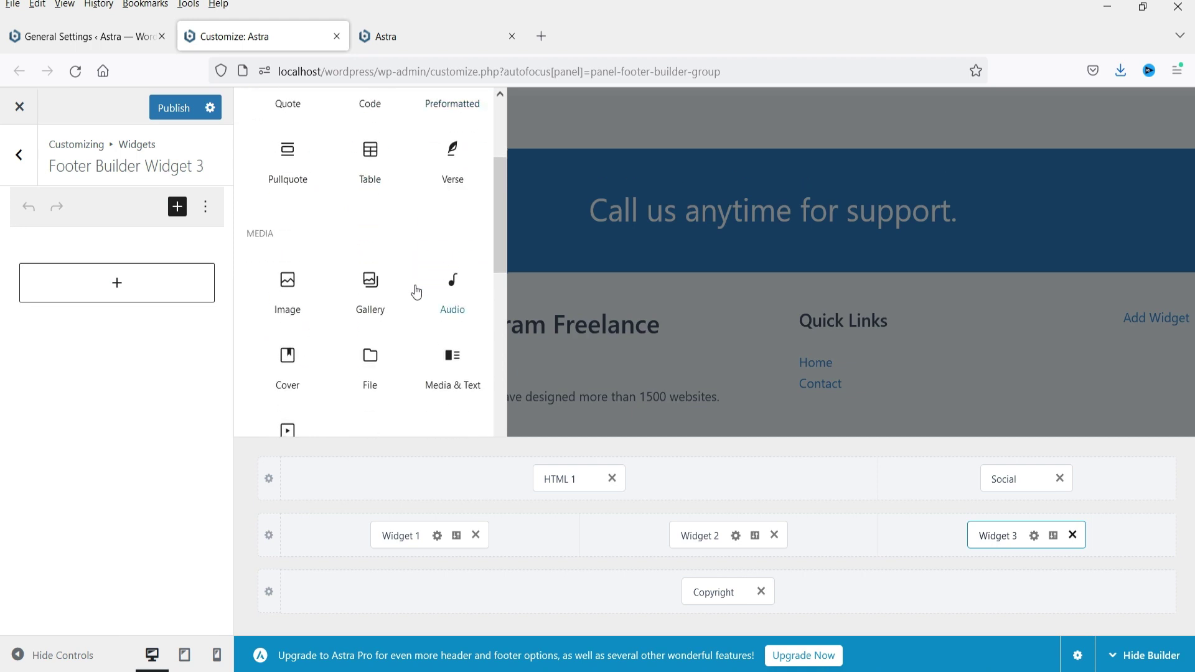
scroll(420, 273, "down", 2)
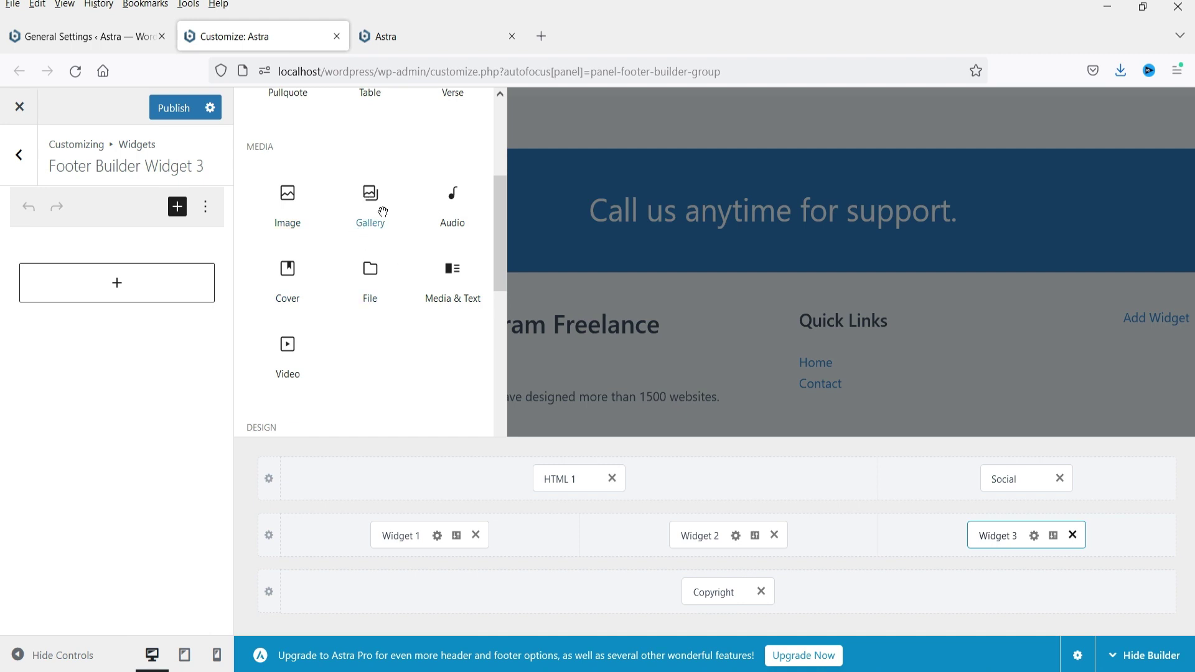
left_click(369, 198)
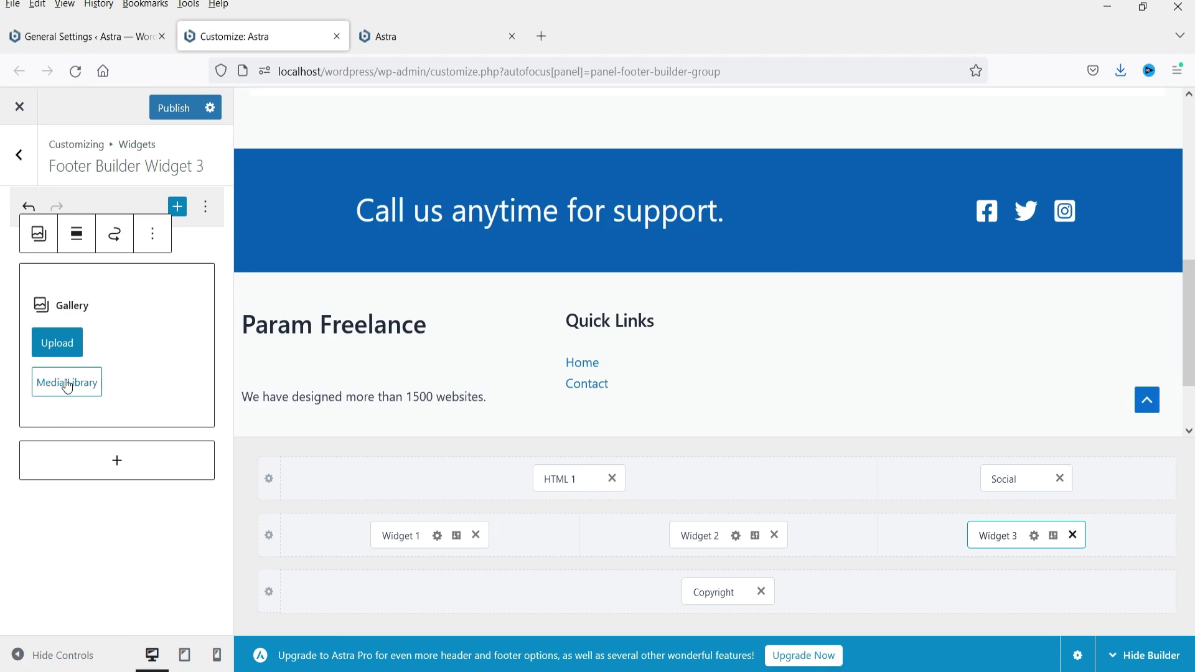
Create and insert a gallery of logo.png and cropped-logo.png from the Media Library
left_click(67, 382)
left_click(425, 338)
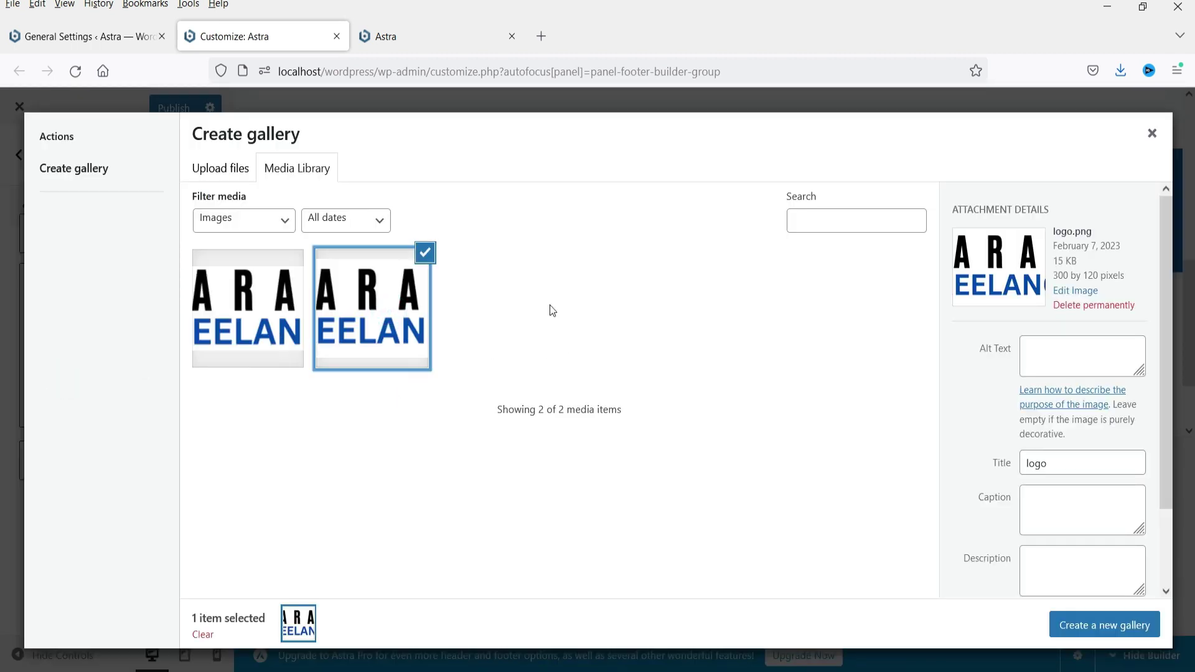
left_click(232, 307)
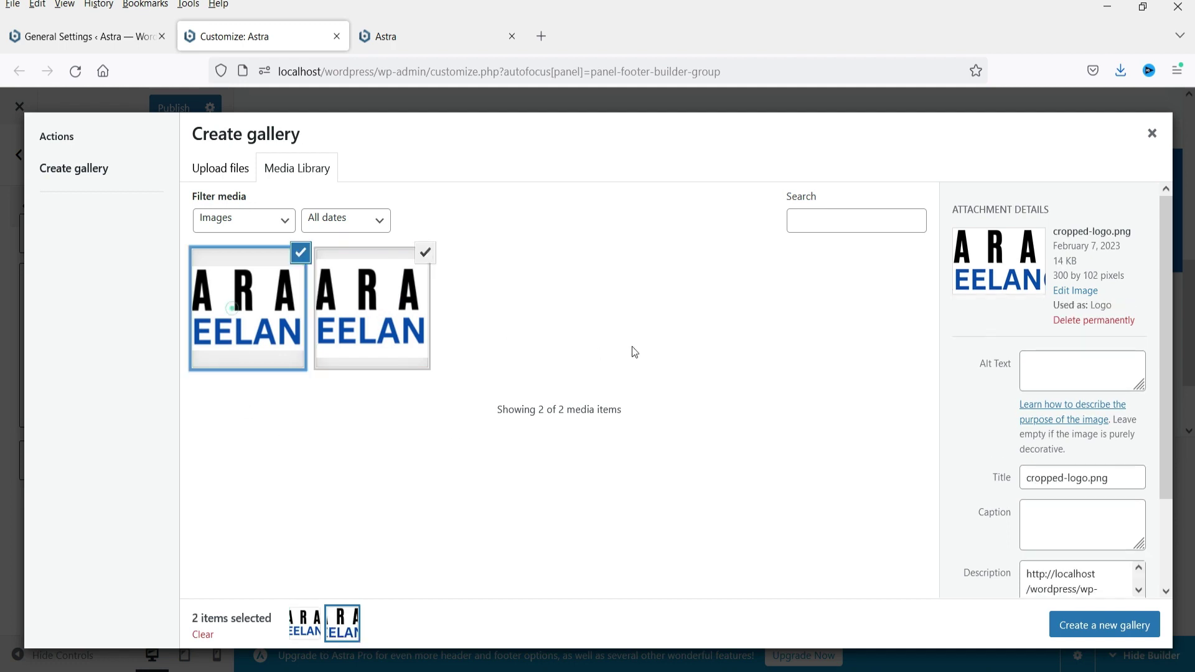
left_click(1109, 626)
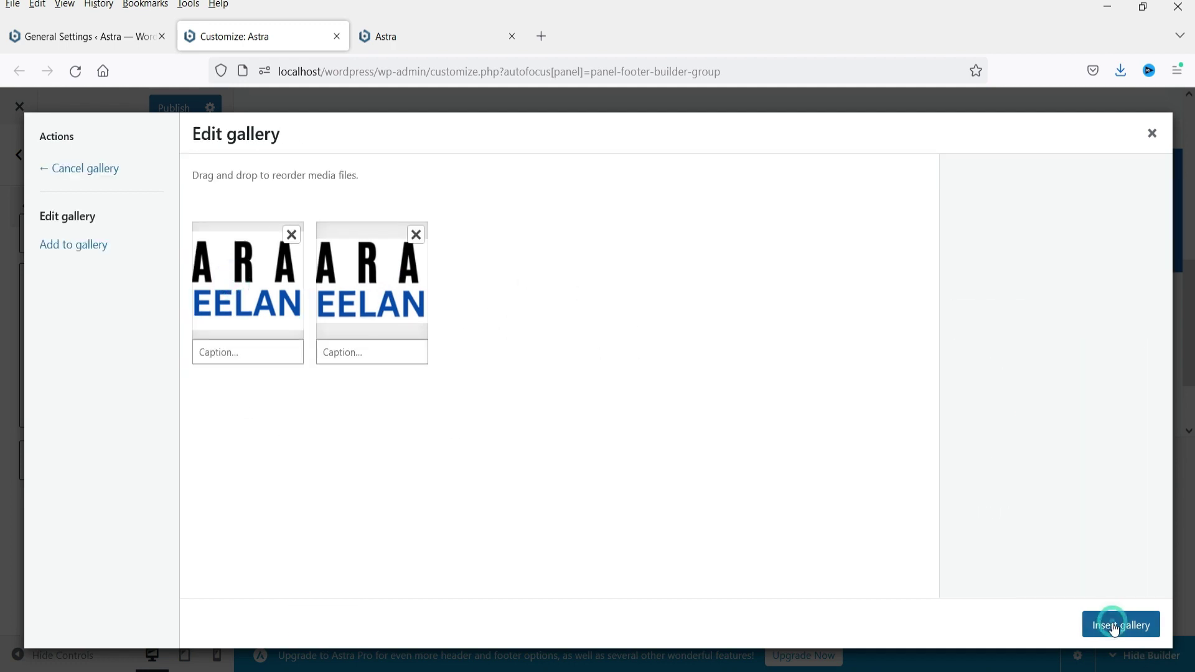
left_click(1140, 631)
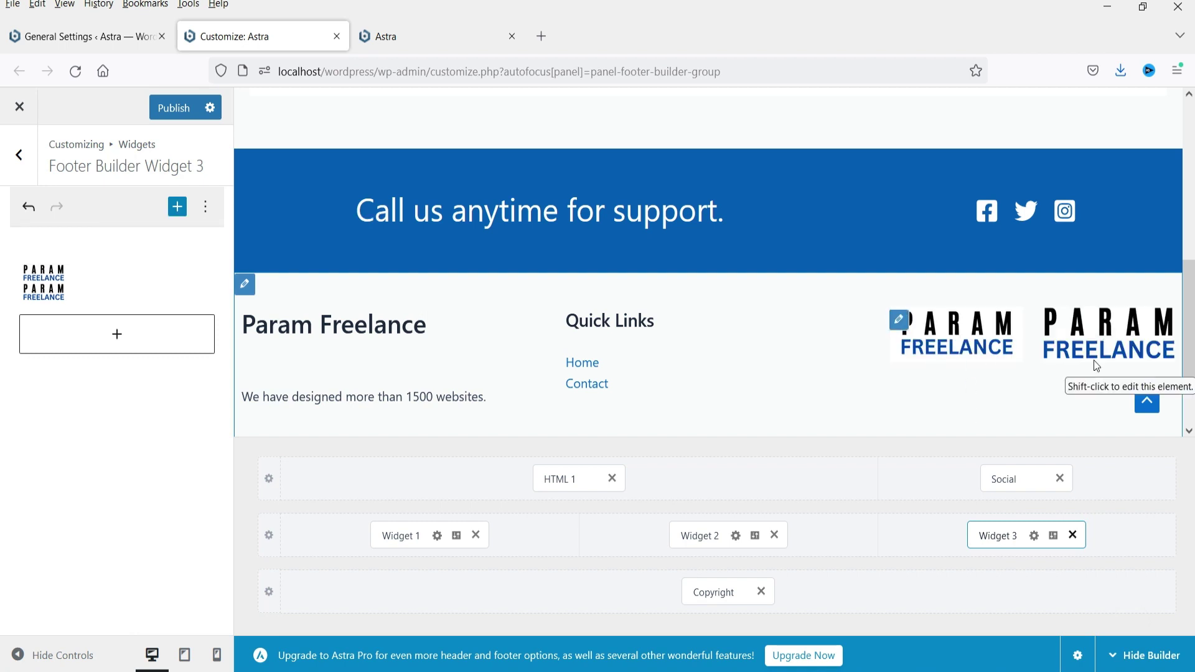
Remove the logo gallery from Widget 3 and add a Video block instead
left_click(117, 337)
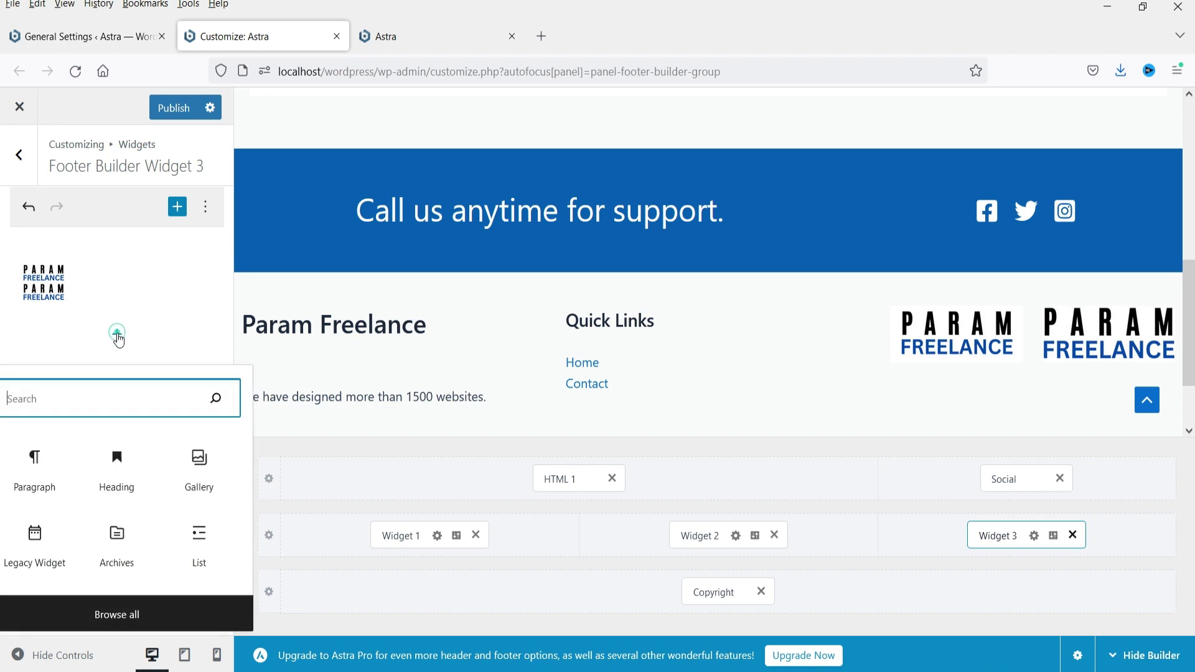
left_click(127, 617)
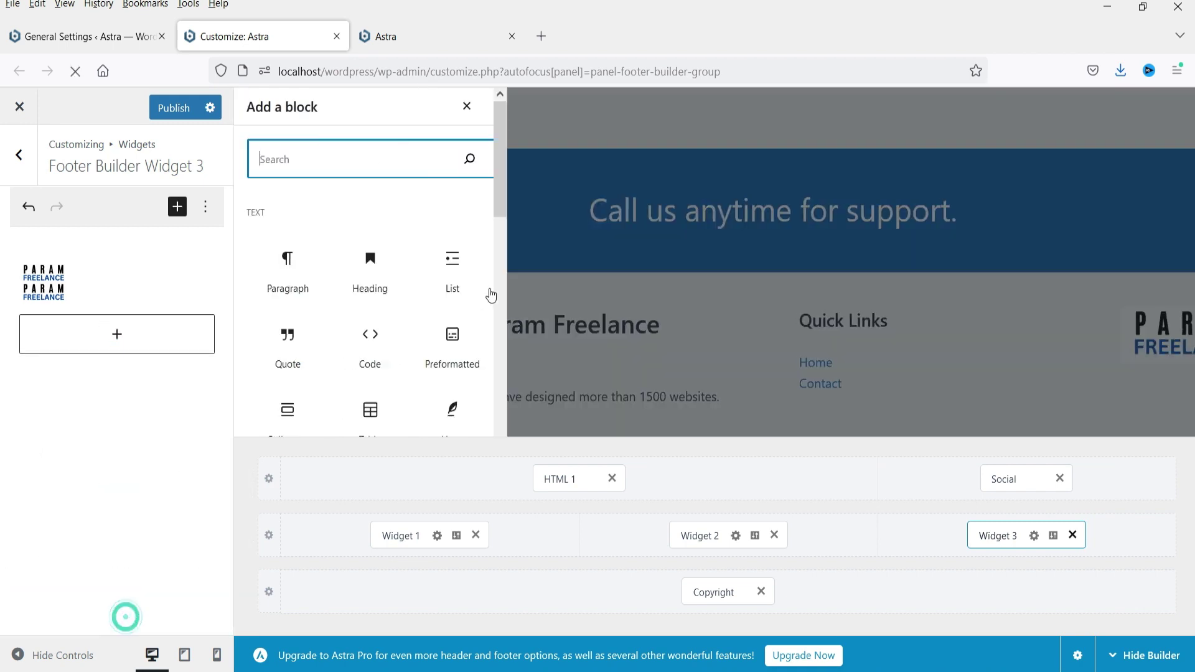
left_click_drag(502, 180, 498, 281)
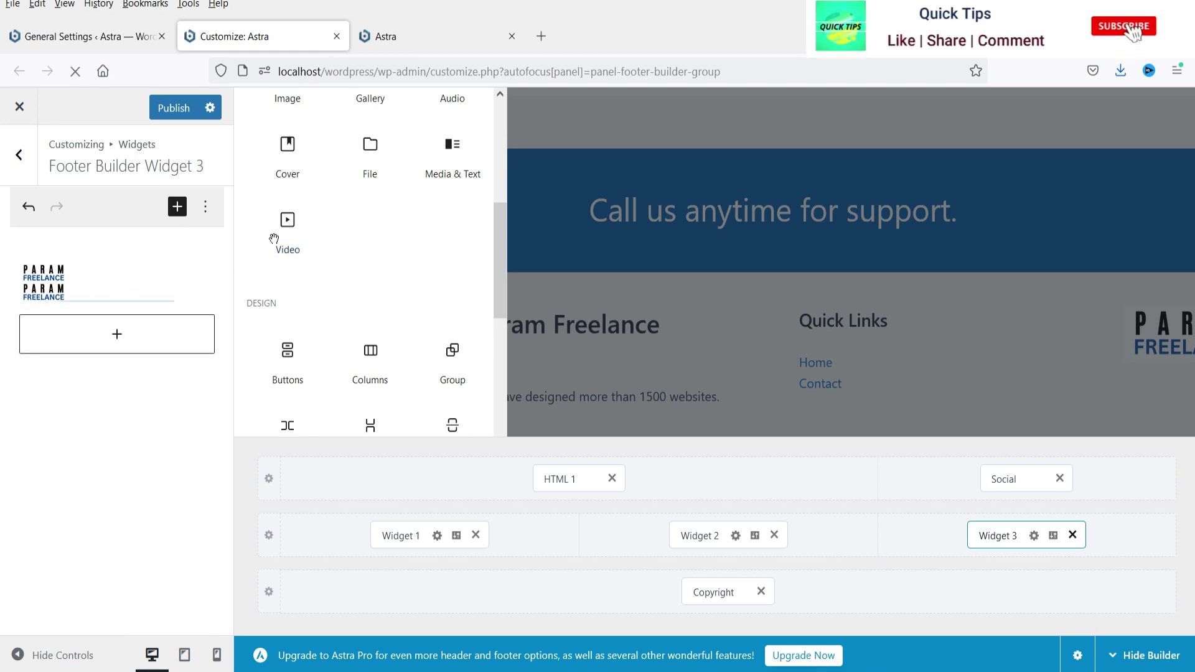
left_click(102, 283)
left_click(184, 246)
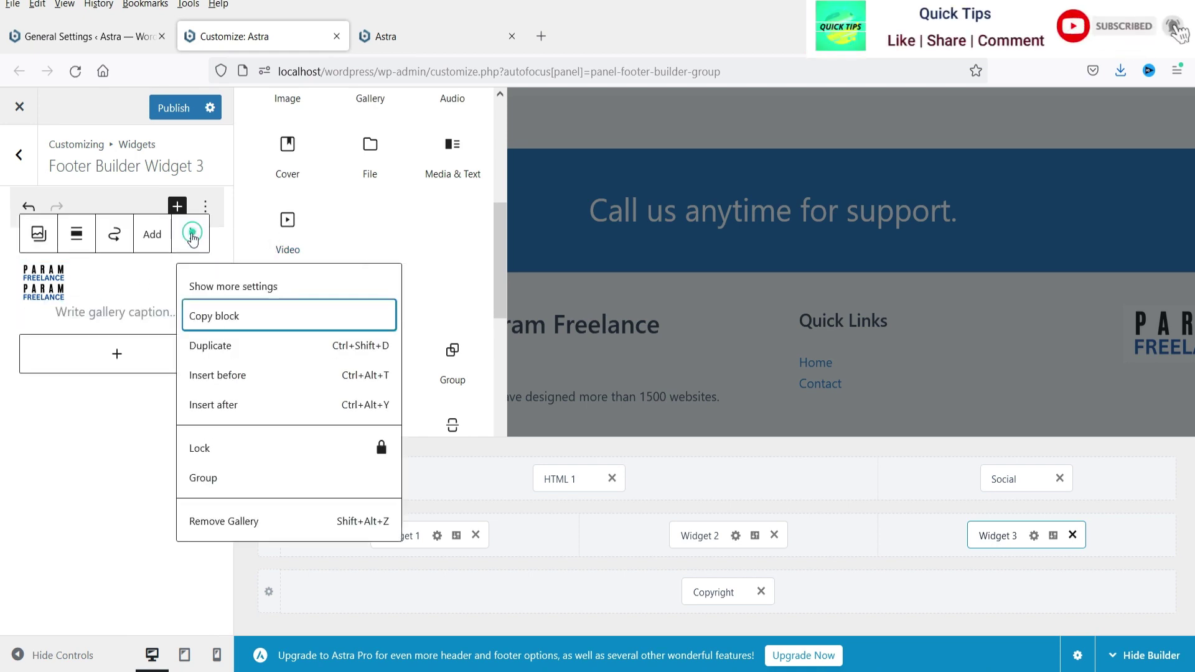
left_click(240, 523)
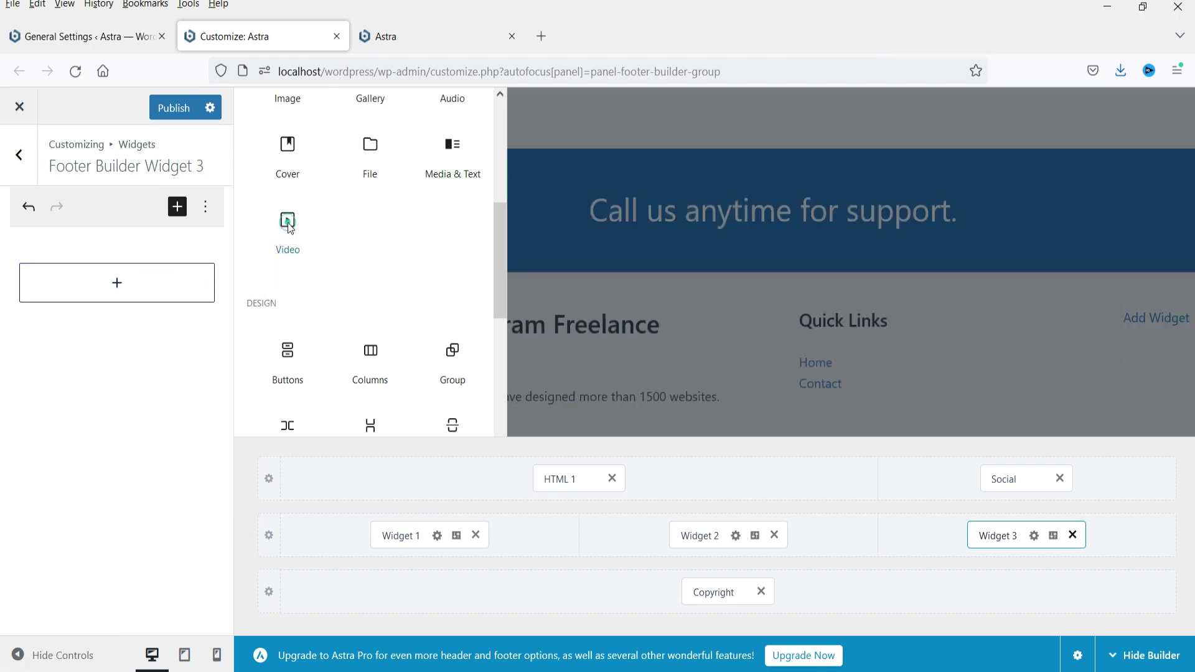
left_click(280, 222)
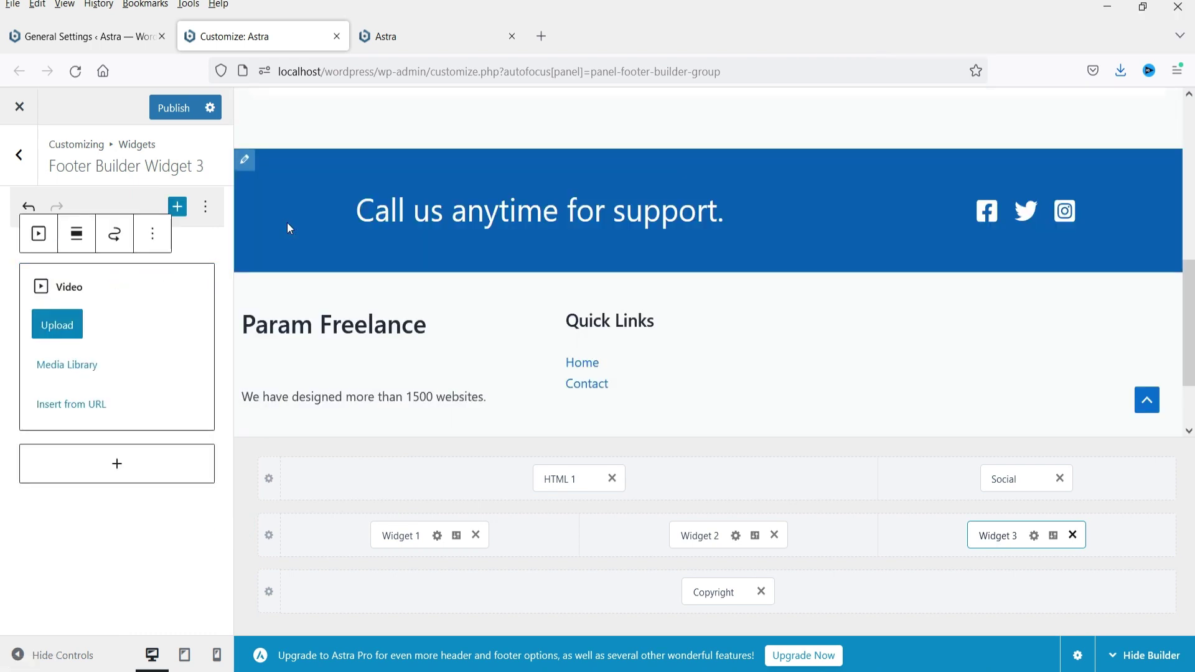
Embed the YouTube tutorial video in Widget 3 by pasting its link
left_click(79, 406)
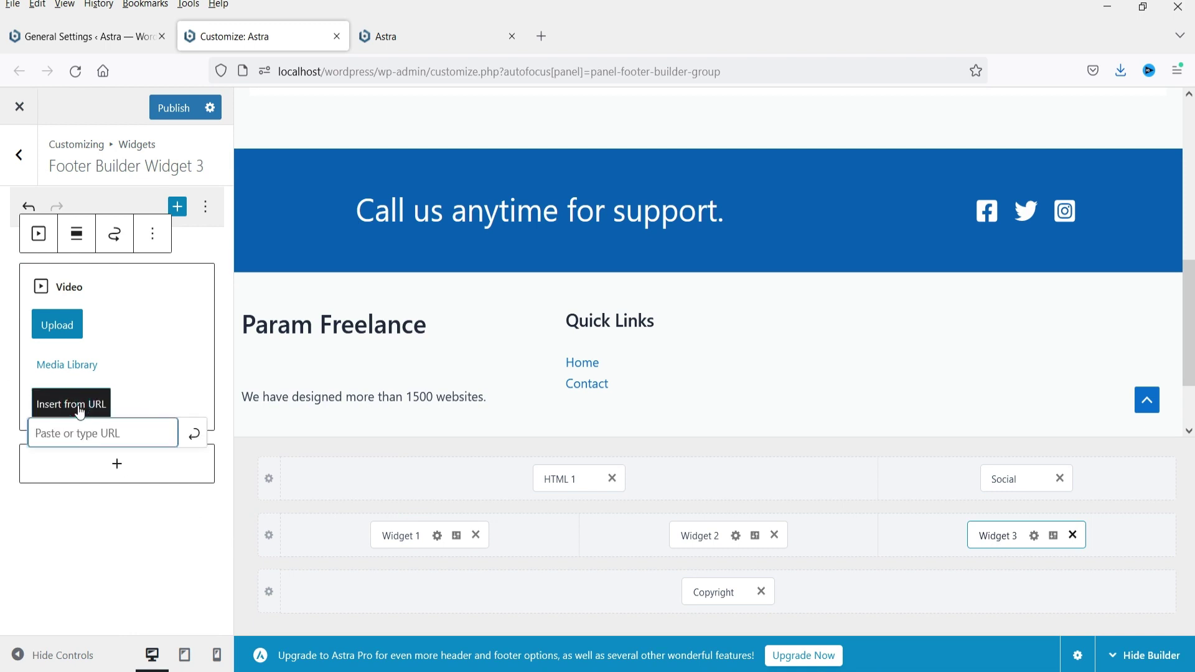
type("https://youtu.be/VjEvJI6sgvY")
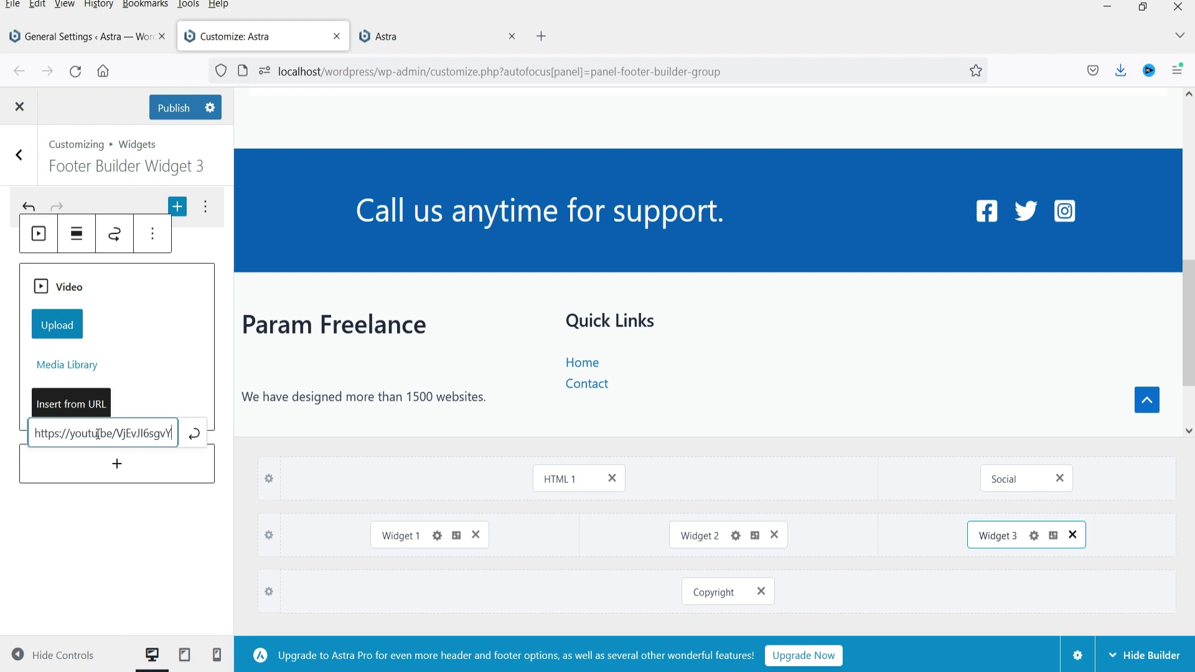
left_click(147, 352)
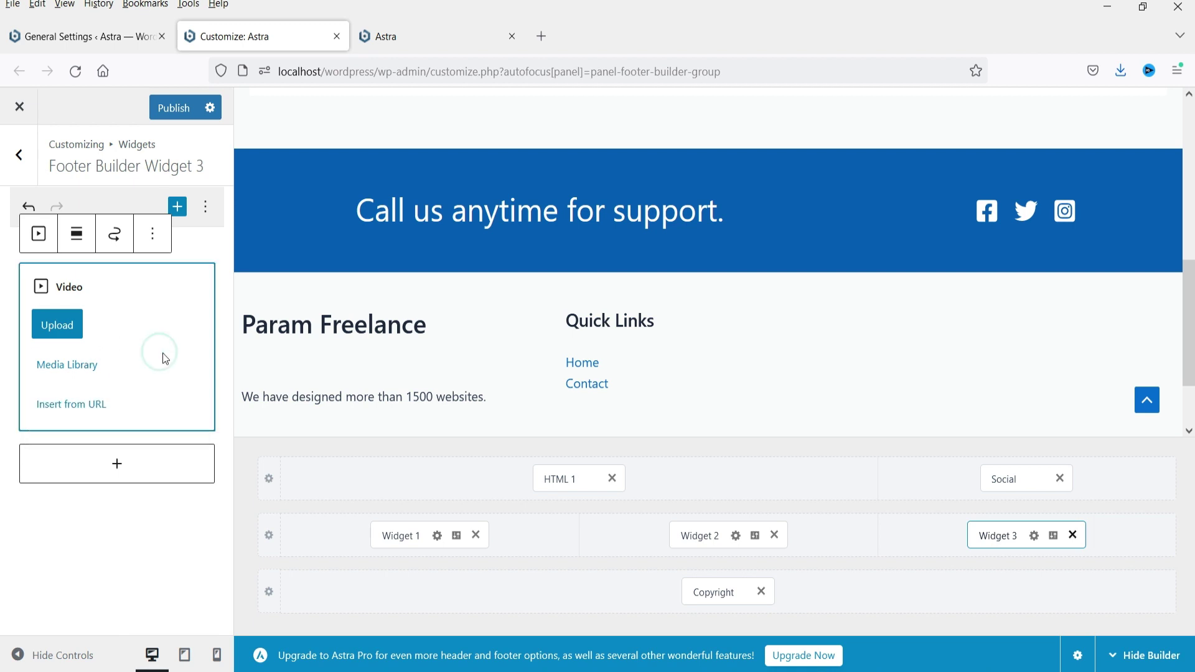
left_click(74, 410)
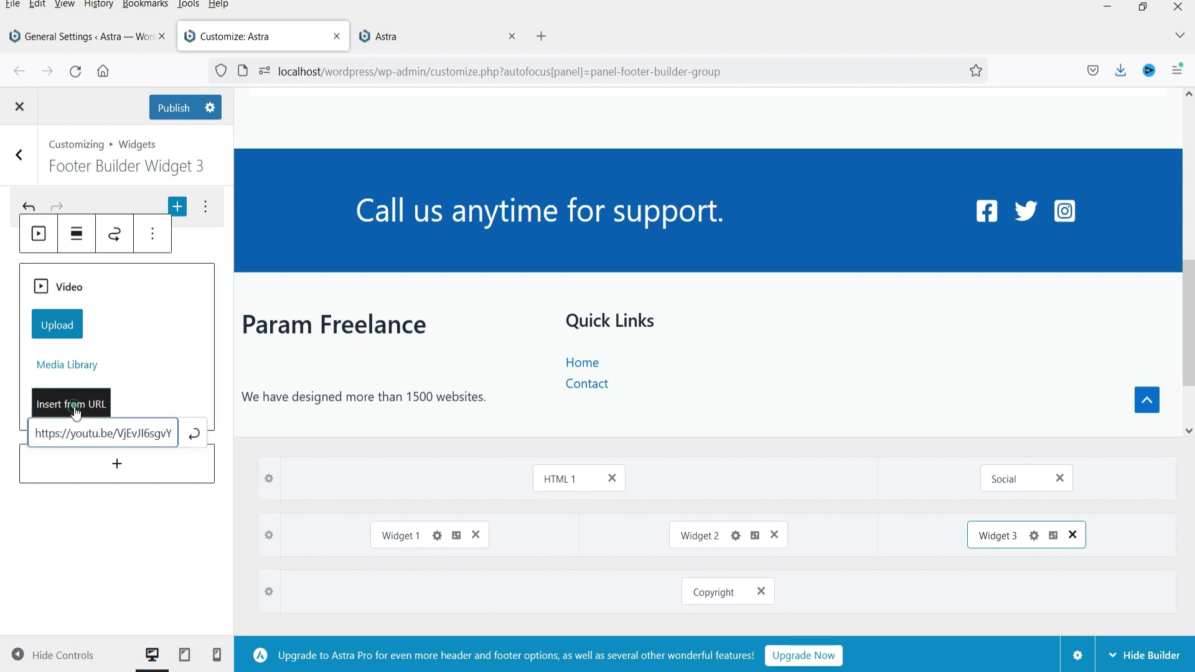
left_click(194, 434)
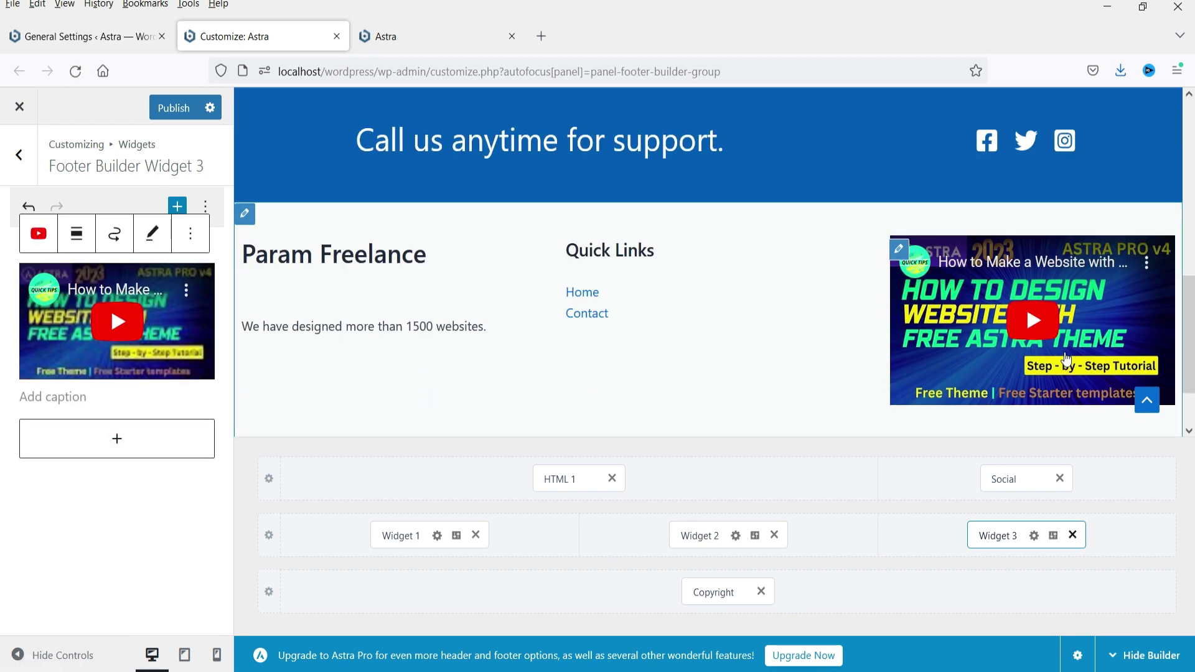
Check the footer preview and publish the footer changes to the live site
scroll(1025, 286, "down", 2)
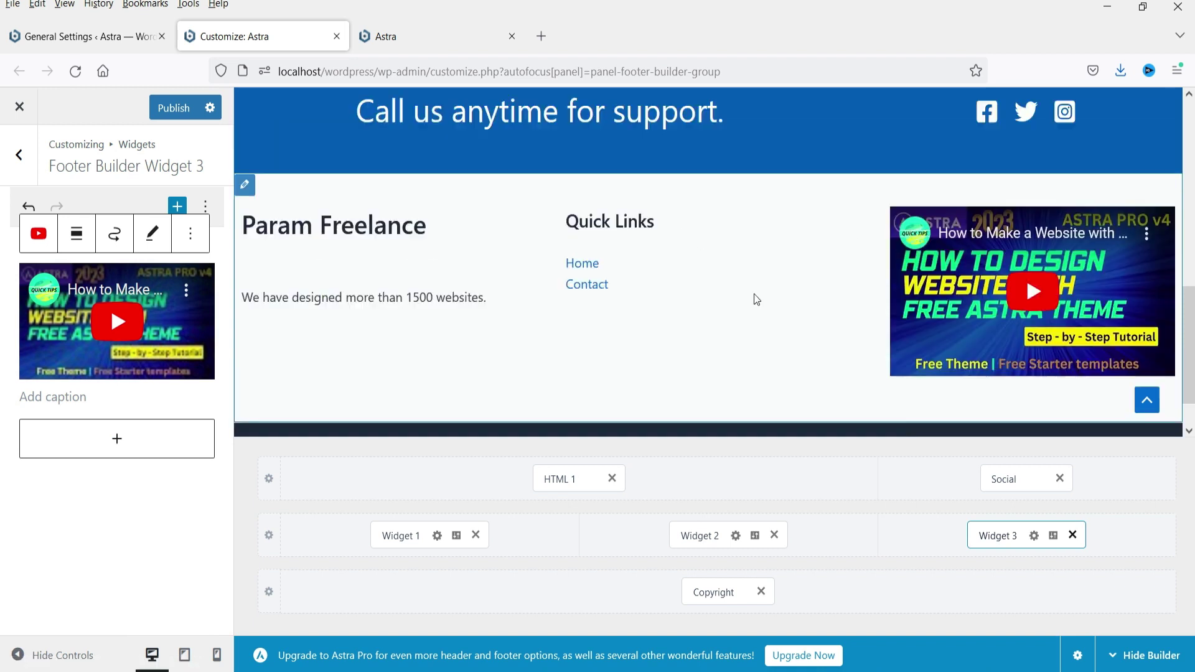
scroll(772, 262, "up", 2)
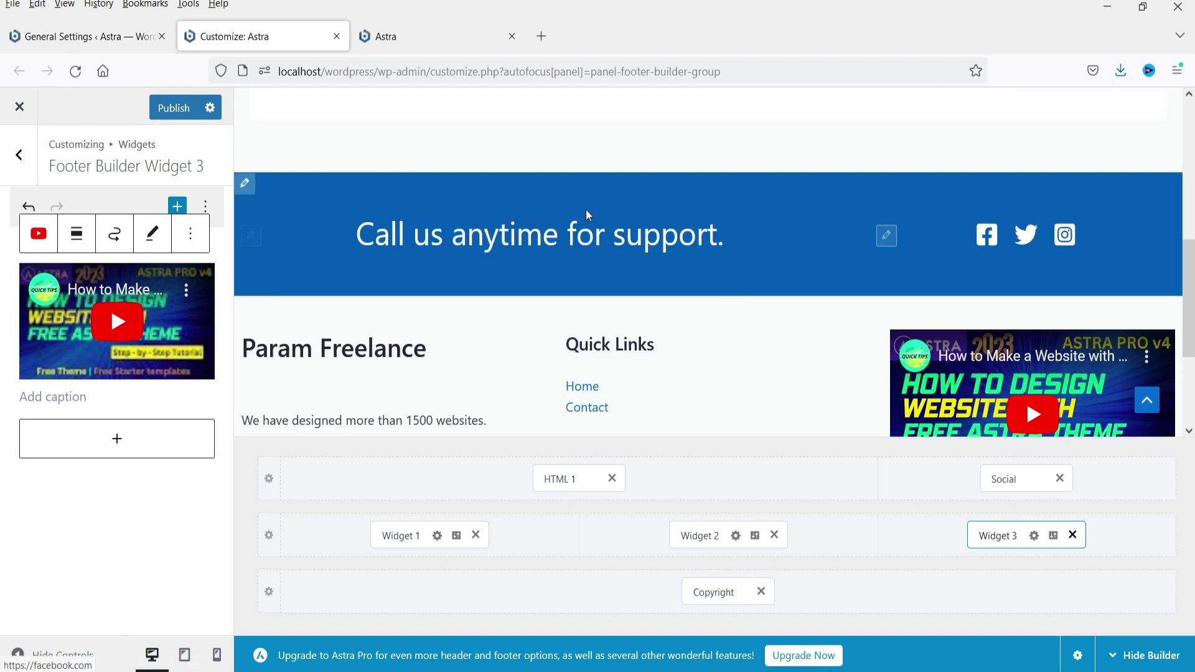
scroll(587, 216, "down", 3)
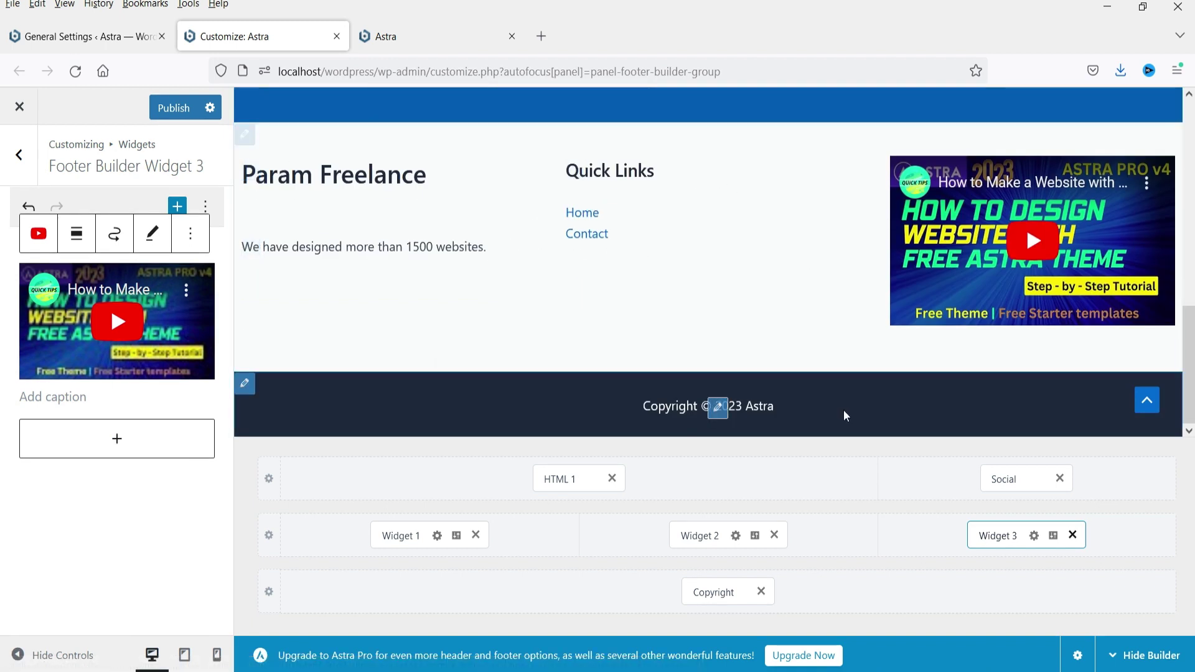
left_click(172, 110)
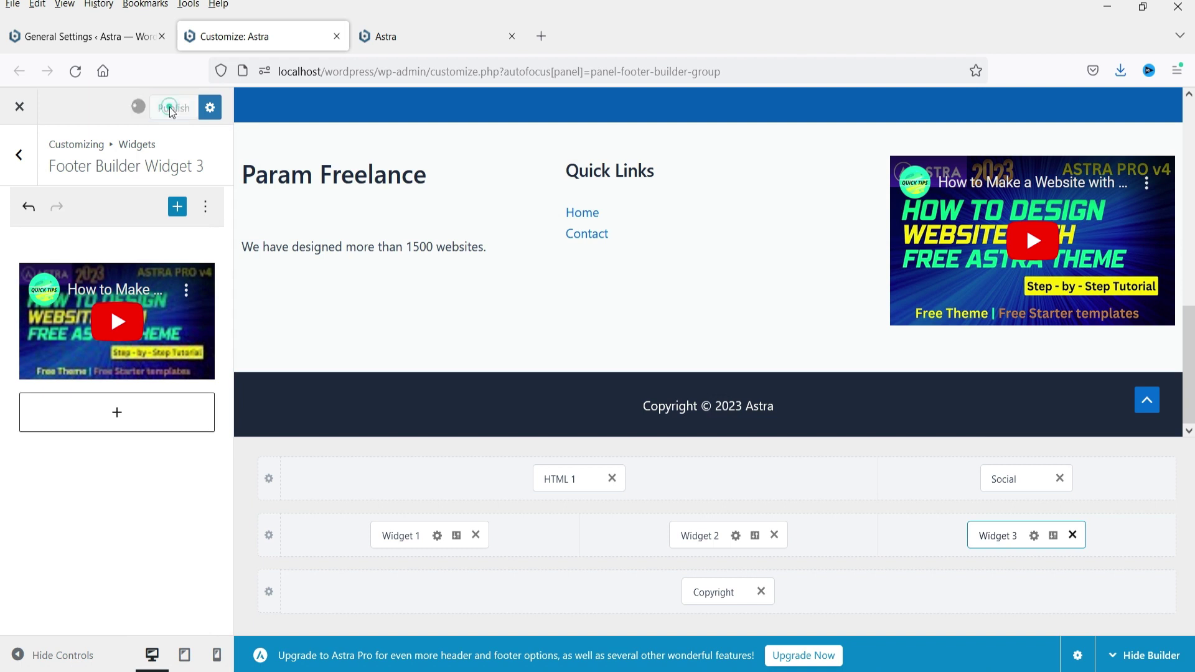
Reload the live site's front page and scroll down to review the new support banner footer
left_click(459, 41)
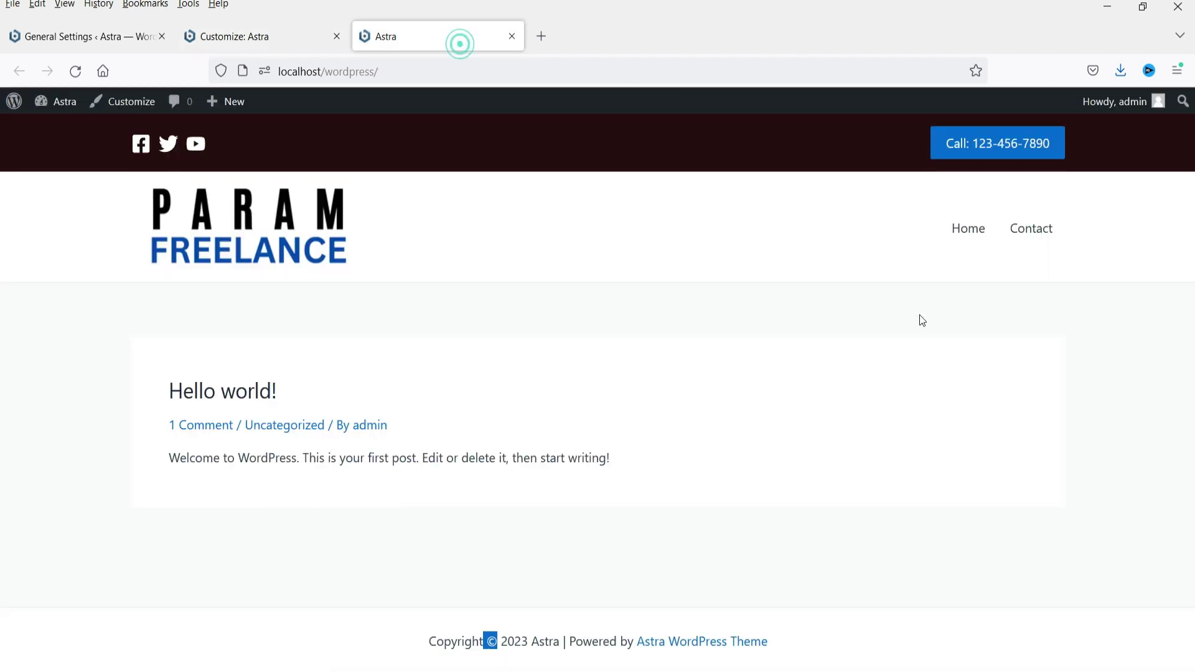
left_click(75, 70)
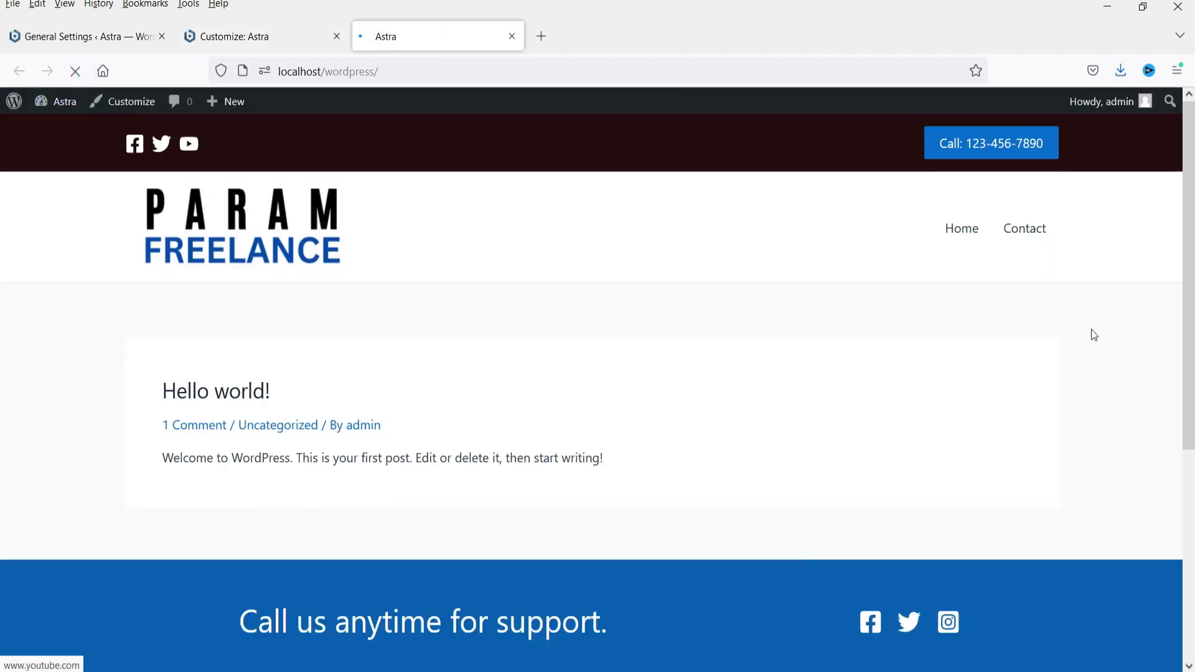
scroll(1093, 335, "down", 5)
left_click_drag(225, 304, 678, 302)
left_click(677, 301)
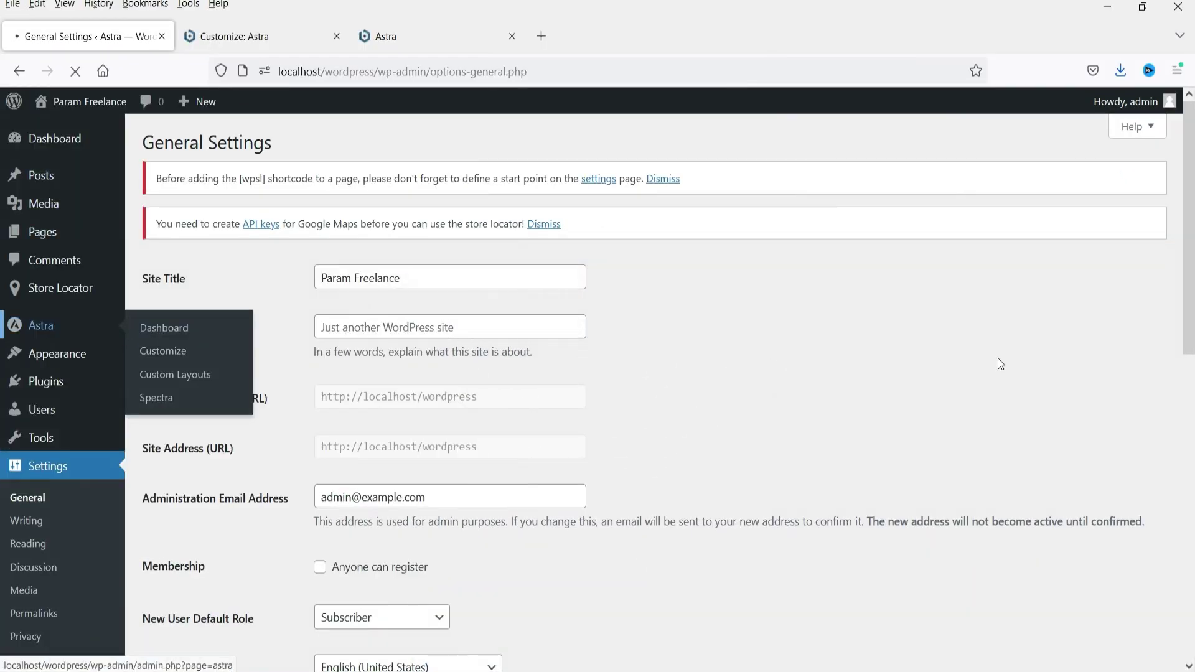
Browse the Astra Pro Modules list on the dashboard, then go back to the Footer Builder customizer
scroll(926, 314, "down", 10)
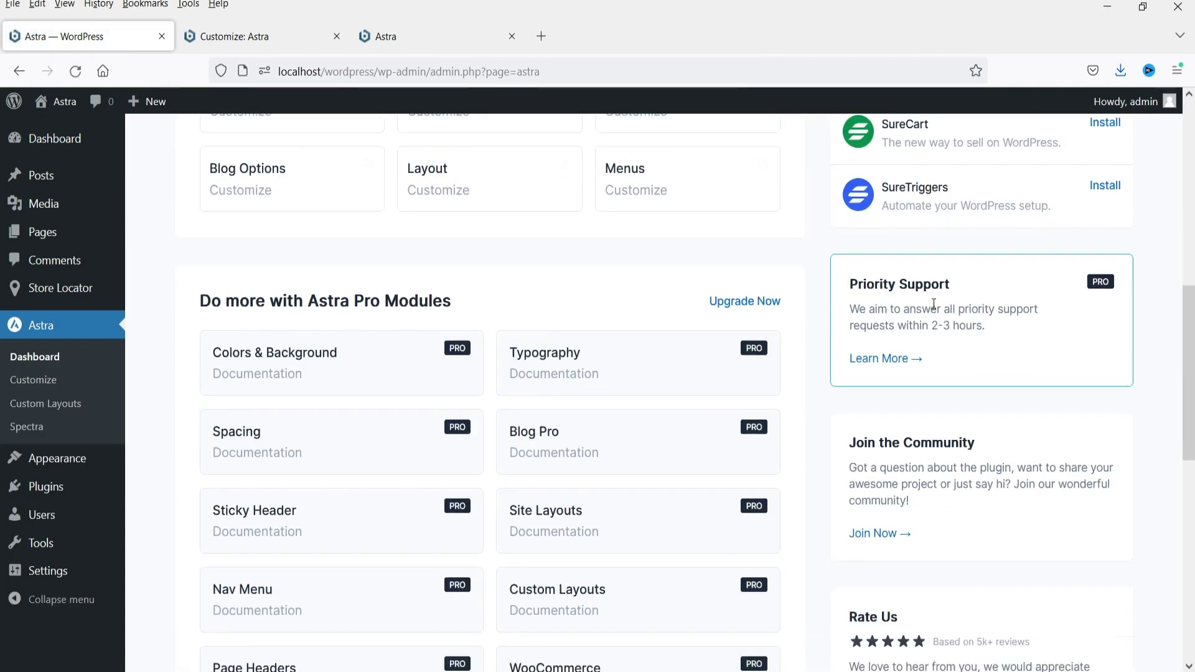
scroll(933, 304, "down", 1)
left_click_drag(465, 268, 200, 264)
left_click(539, 267)
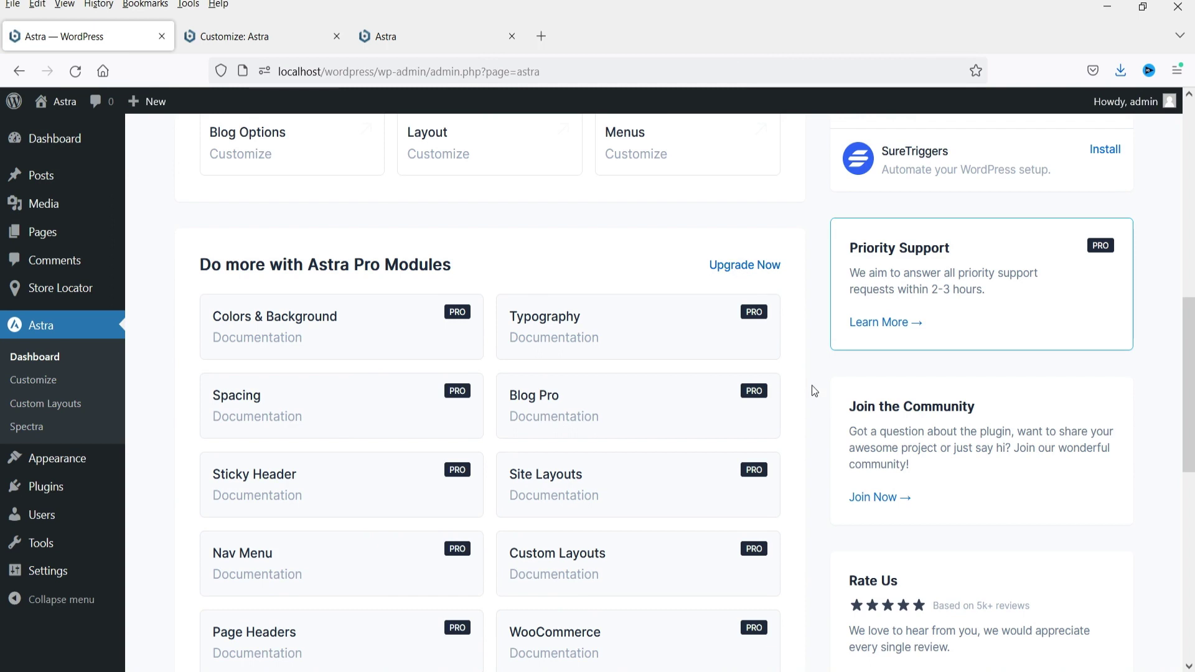
scroll(807, 379, "down", 3)
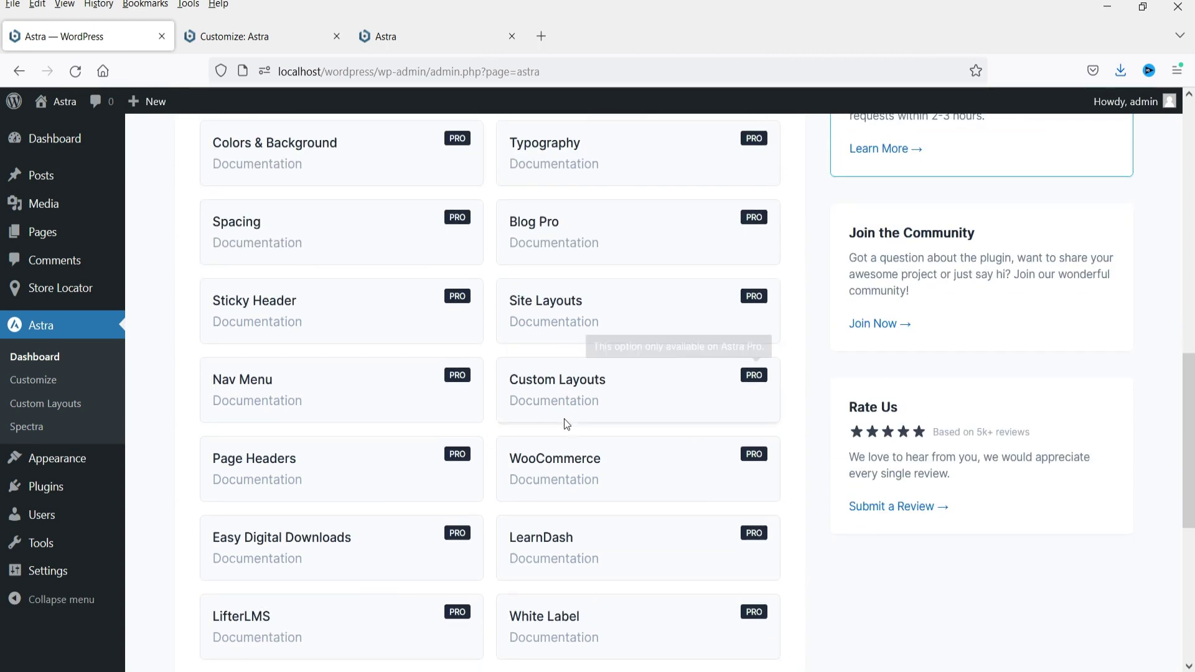
scroll(566, 423, "down", 2)
scroll(1127, 521, "up", 15)
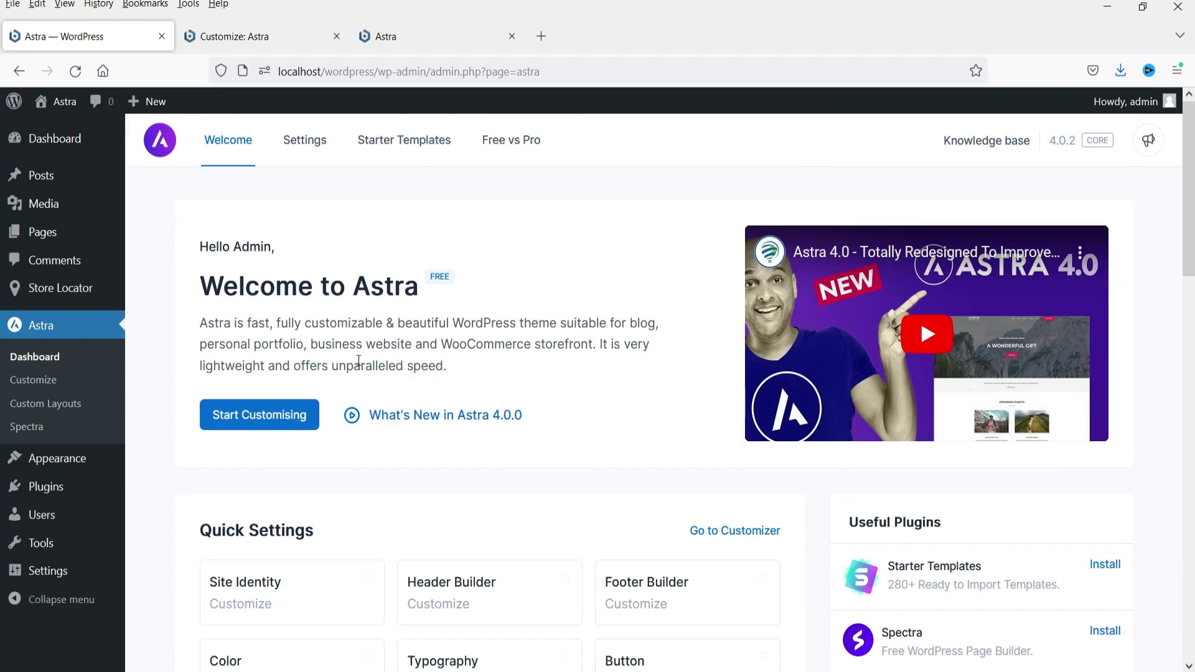
key("ctrl+Tab")
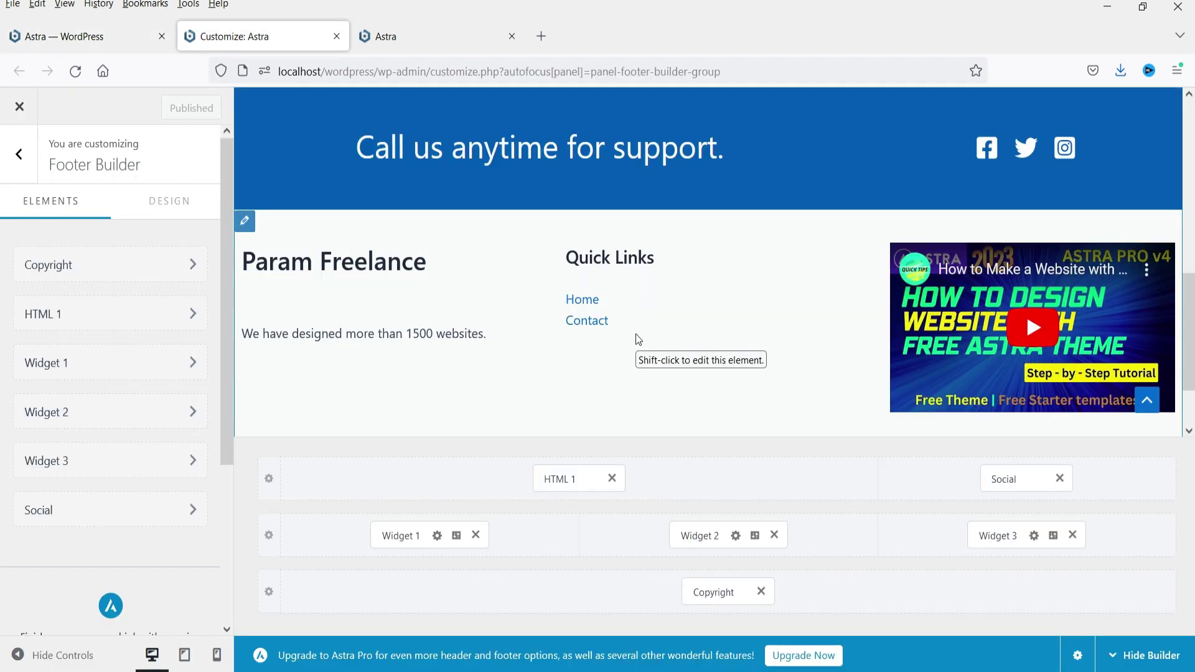